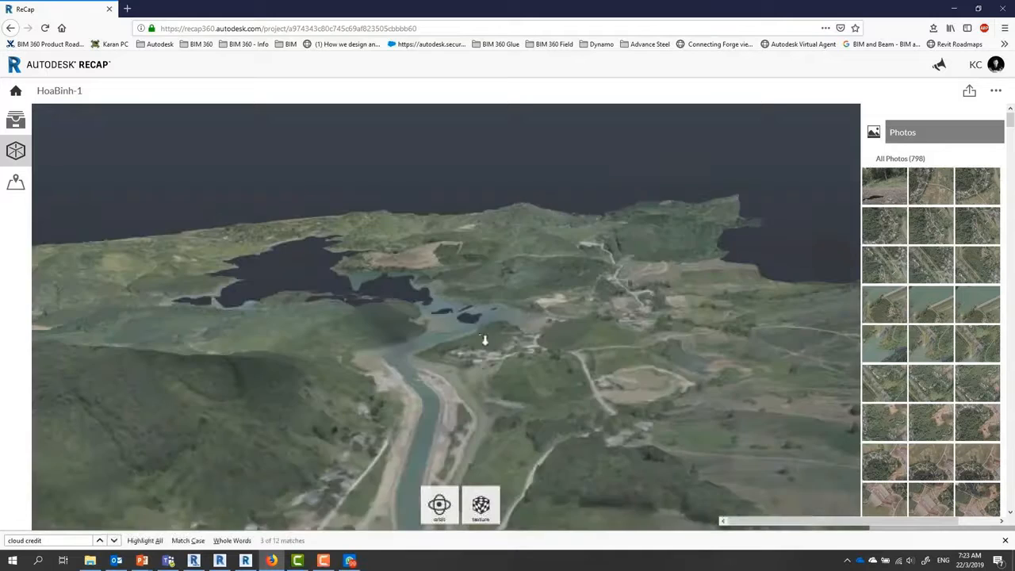
Examine the HoaBinh-1 terrain mesh around the lake and river from different angles and distances
{"action": "scroll", "coordinate": [399, 349], "scroll_direction": "up", "scroll_amount": 2}
{"action": "left_click_drag", "start_coordinate": [394, 355], "coordinate": [578, 497]}
{"action": "scroll", "coordinate": [536, 361], "scroll_direction": "up", "scroll_amount": 3}
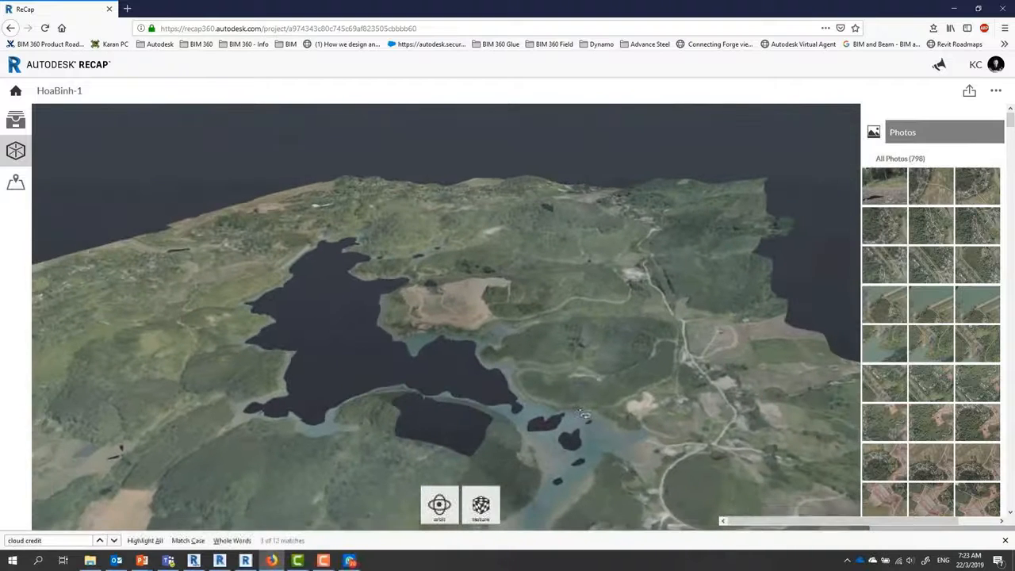
{"action": "scroll", "coordinate": [537, 363], "scroll_direction": "up", "scroll_amount": 3}
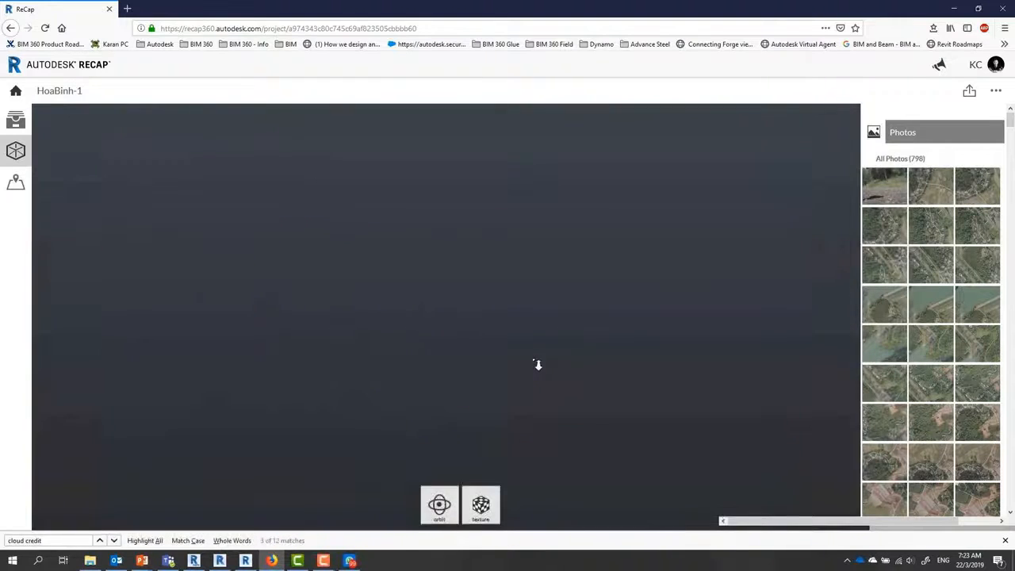
{"action": "scroll", "coordinate": [537, 363], "scroll_direction": "down", "scroll_amount": 6}
{"action": "left_click_drag", "start_coordinate": [518, 432], "coordinate": [503, 305]}
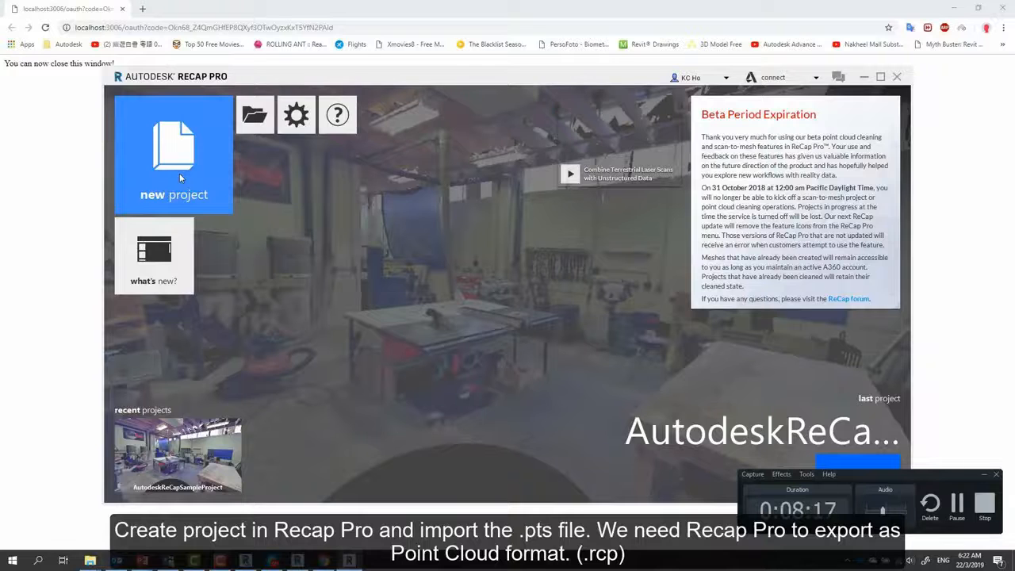
Switch to ReCap Pro and create a point cloud import project containing the file macfoodnewpic 10000.pts
{"action": "left_click", "coordinate": [180, 176]}
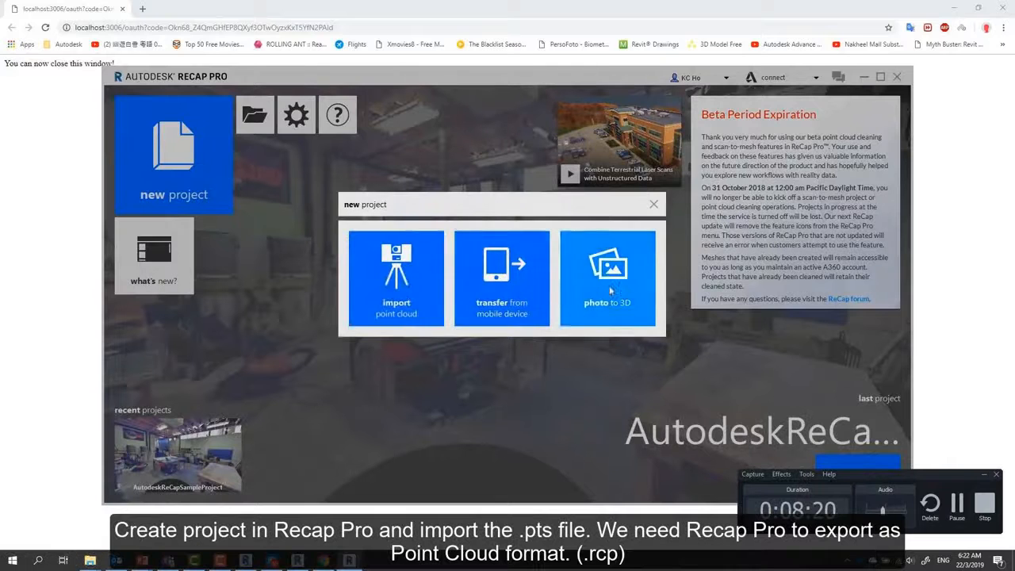
{"action": "left_click", "coordinate": [398, 279]}
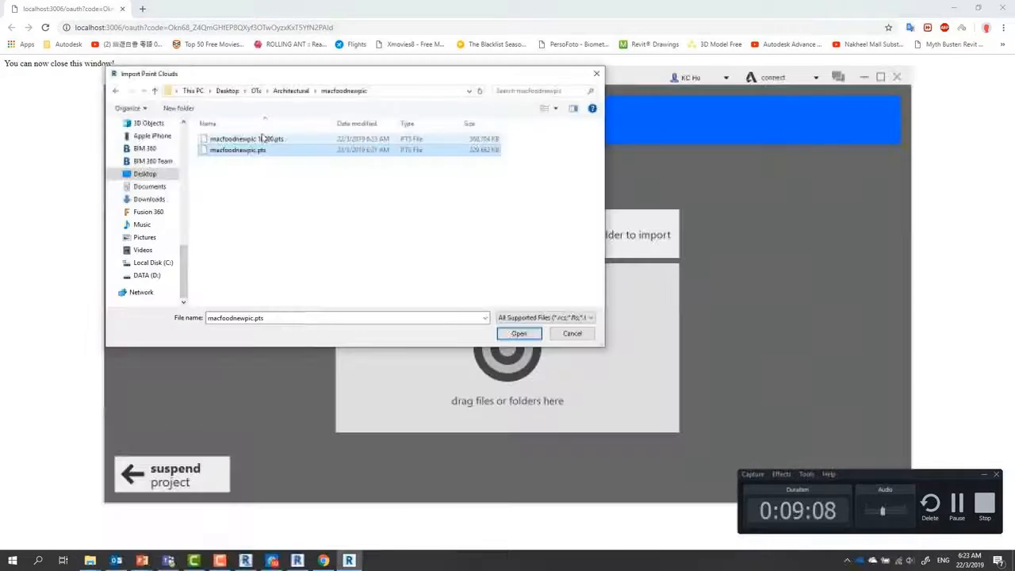
{"action": "left_click", "coordinate": [246, 136]}
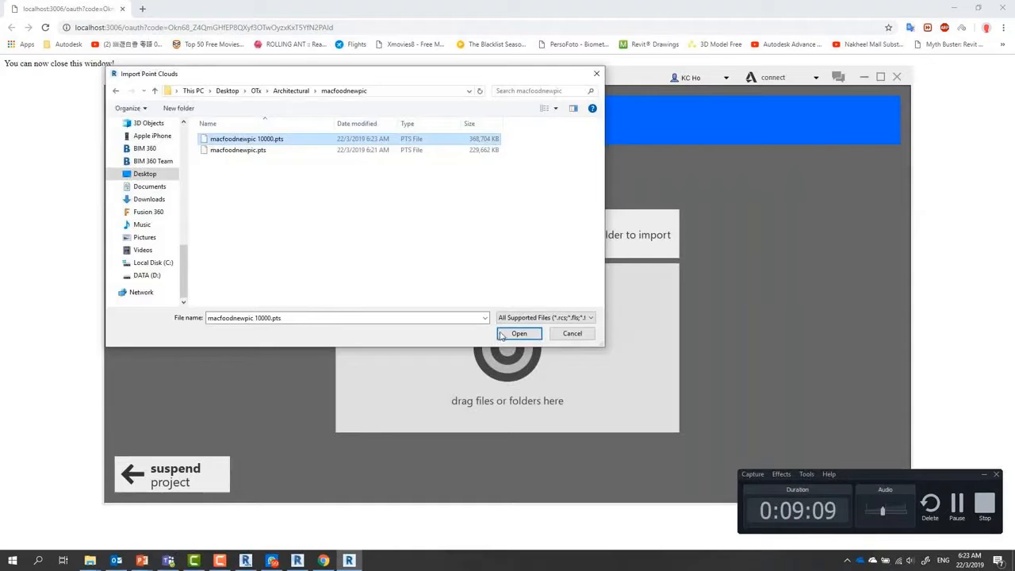
{"action": "left_click", "coordinate": [512, 334]}
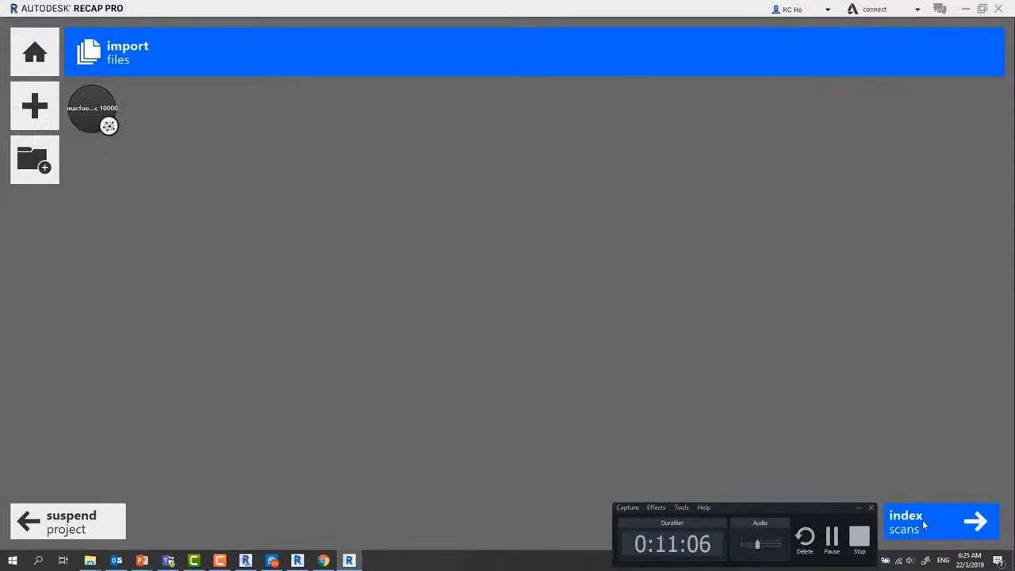
Launch the indexed scan project and view the front facade of the building's point cloud
{"action": "left_click", "coordinate": [925, 525]}
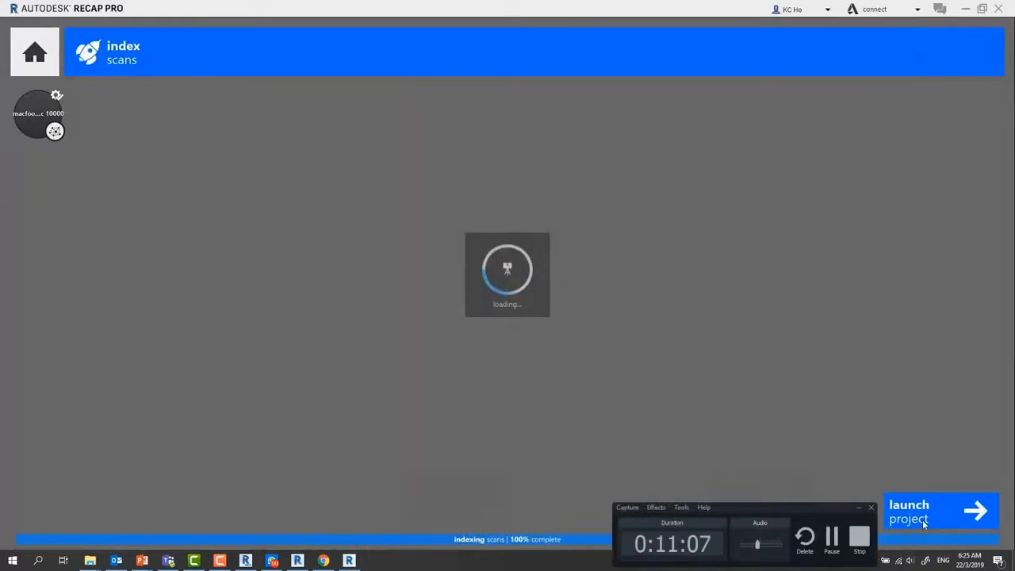
{"action": "left_click", "coordinate": [925, 520]}
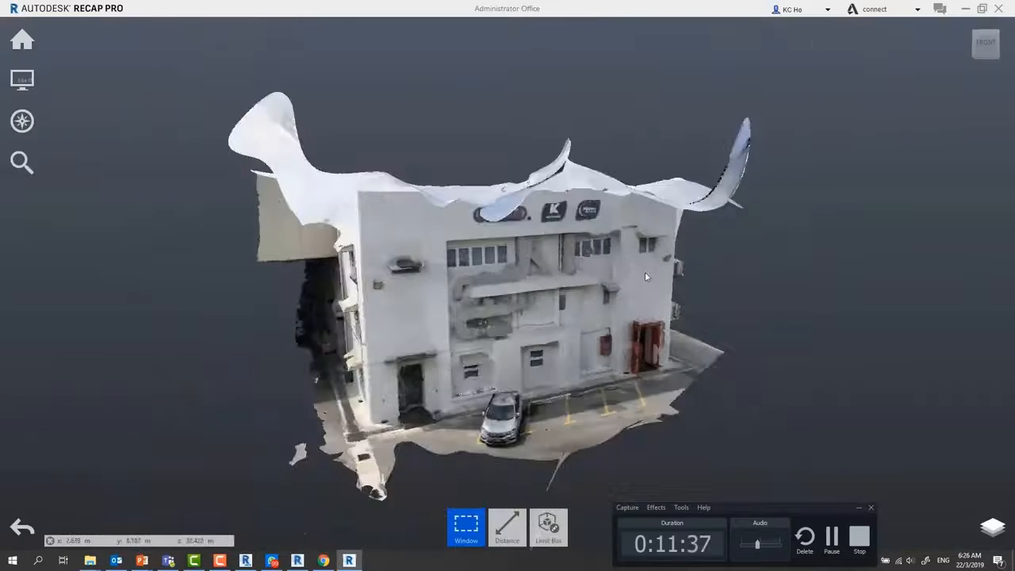
{"action": "scroll", "coordinate": [595, 320], "scroll_direction": "up", "scroll_amount": 5}
{"action": "scroll", "coordinate": [595, 321], "scroll_direction": "down", "scroll_amount": 5}
{"action": "scroll", "coordinate": [595, 321], "scroll_direction": "up", "scroll_amount": 1}
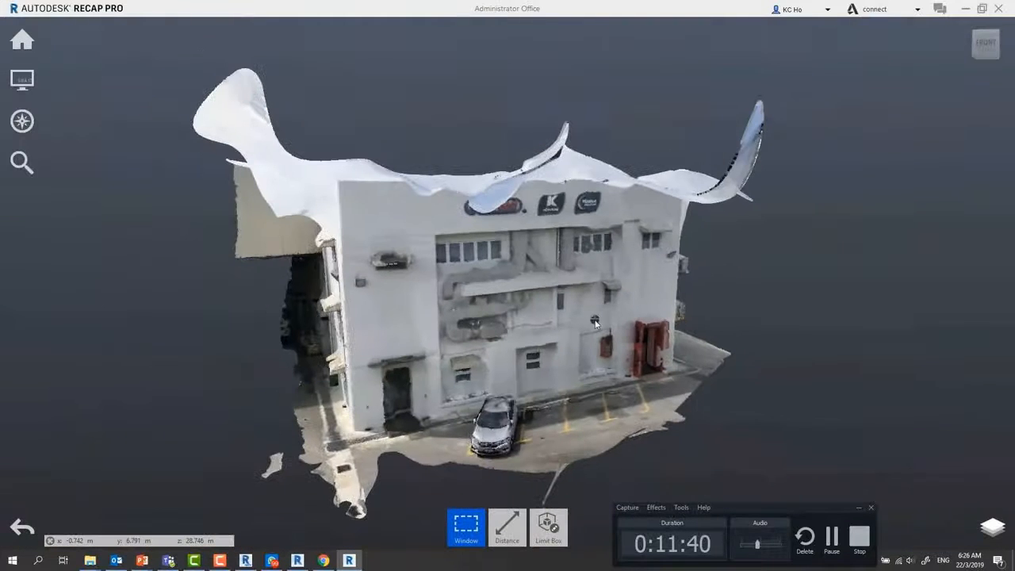
{"action": "middle_click_drag", "start_coordinate": [390, 231], "coordinate": [400, 204]}
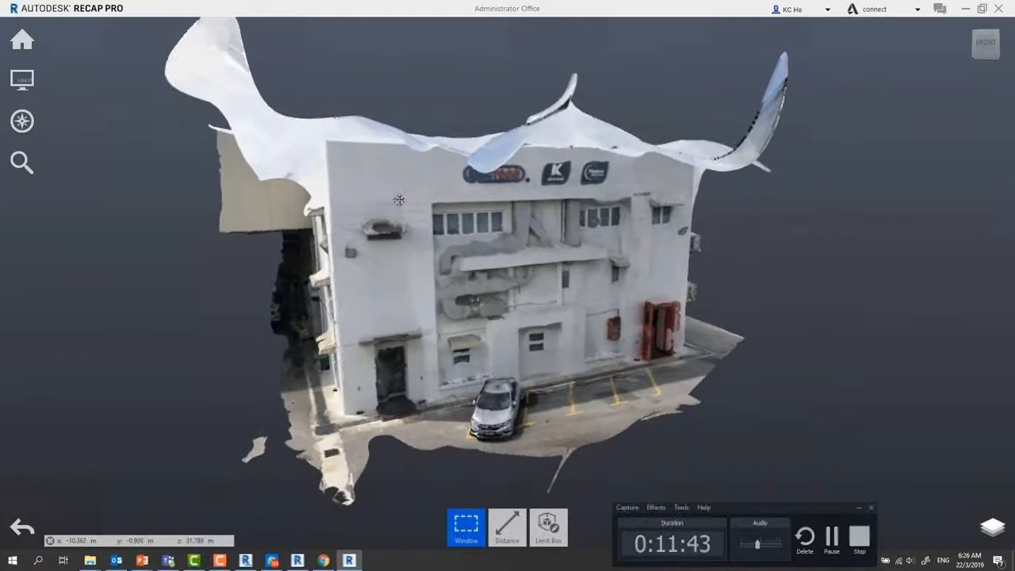
Export the project scans as a Unified RCP file named Administrator Office in the macfoodnewpic folder, accepting the scan unification
{"action": "left_click", "coordinate": [190, 100]}
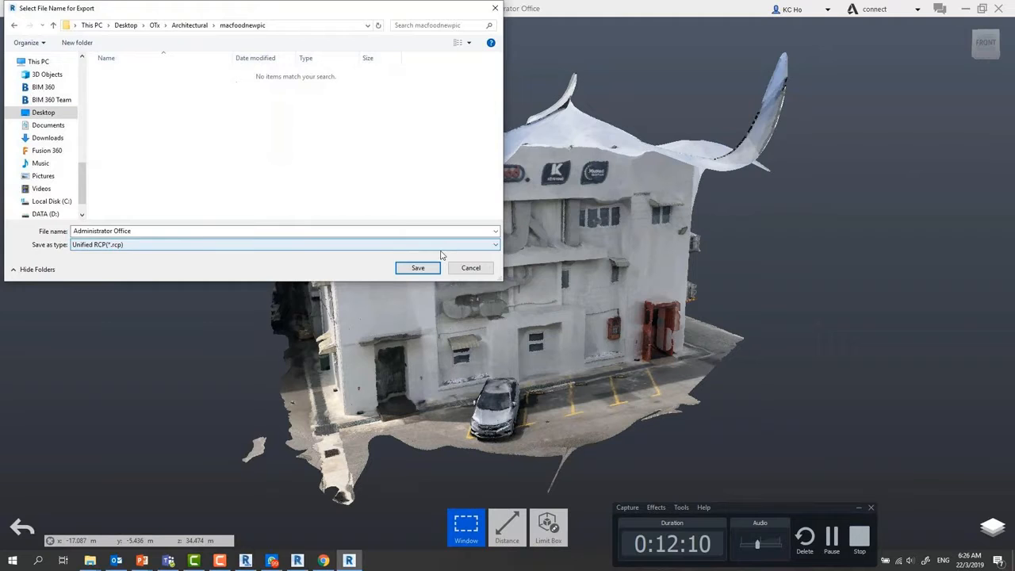
{"action": "left_click", "coordinate": [417, 269]}
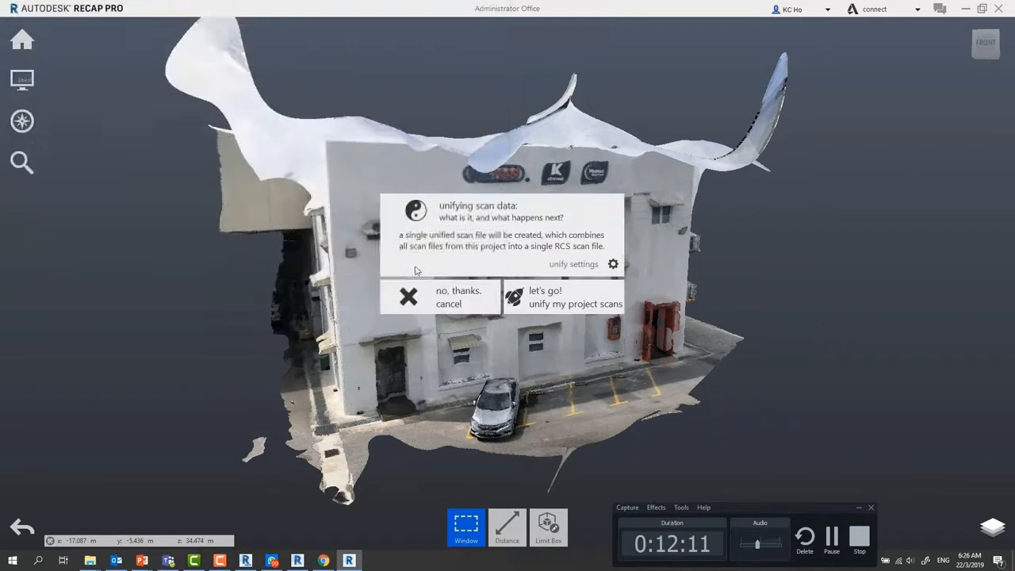
{"action": "left_click", "coordinate": [559, 296]}
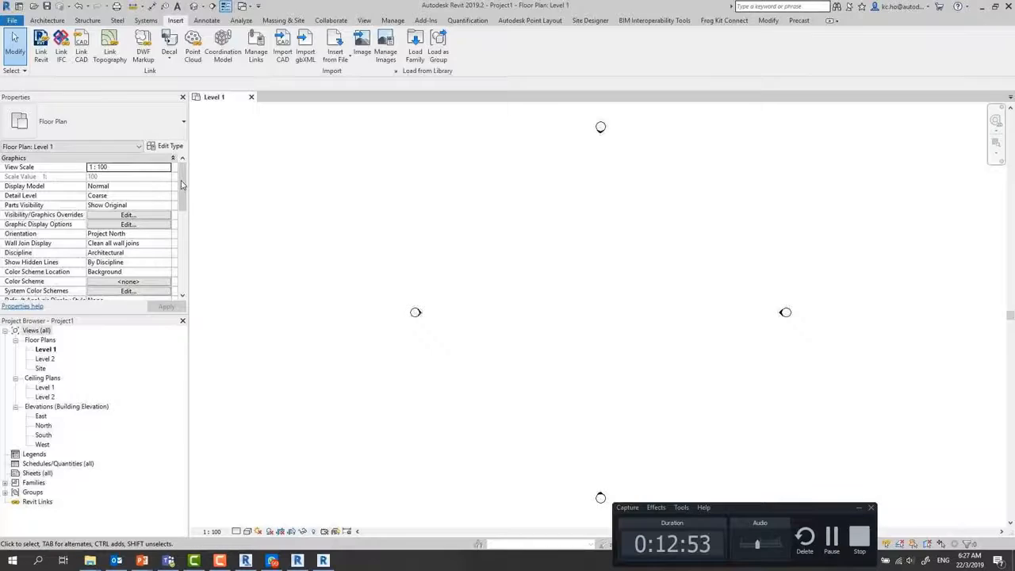
Switch to Revit, link the point cloud into the new project and open the South elevation
{"action": "left_click", "coordinate": [194, 52]}
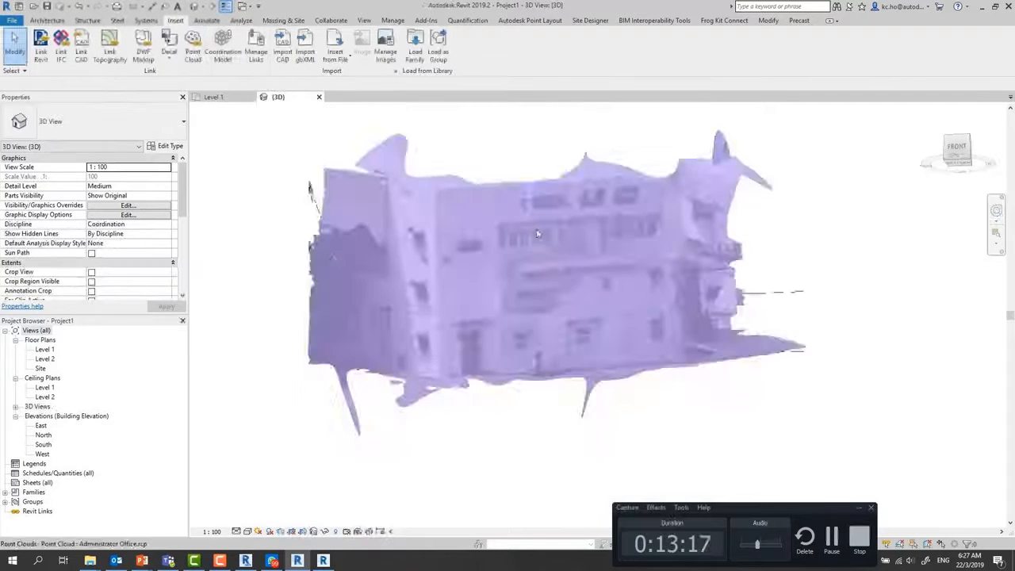
{"action": "left_click", "coordinate": [43, 435]}
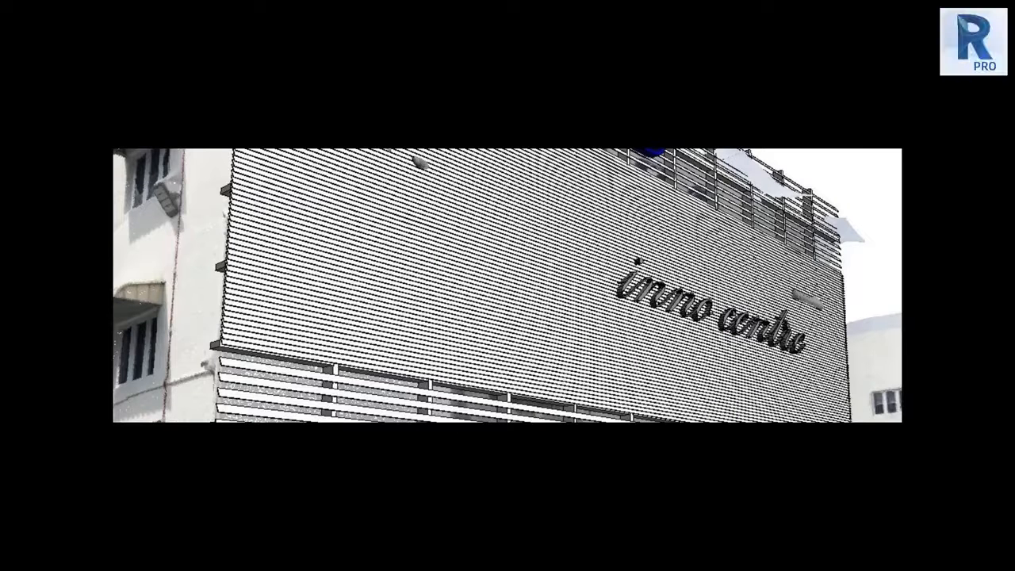
{"action": "mouse_move", "coordinate": [374, 351]}
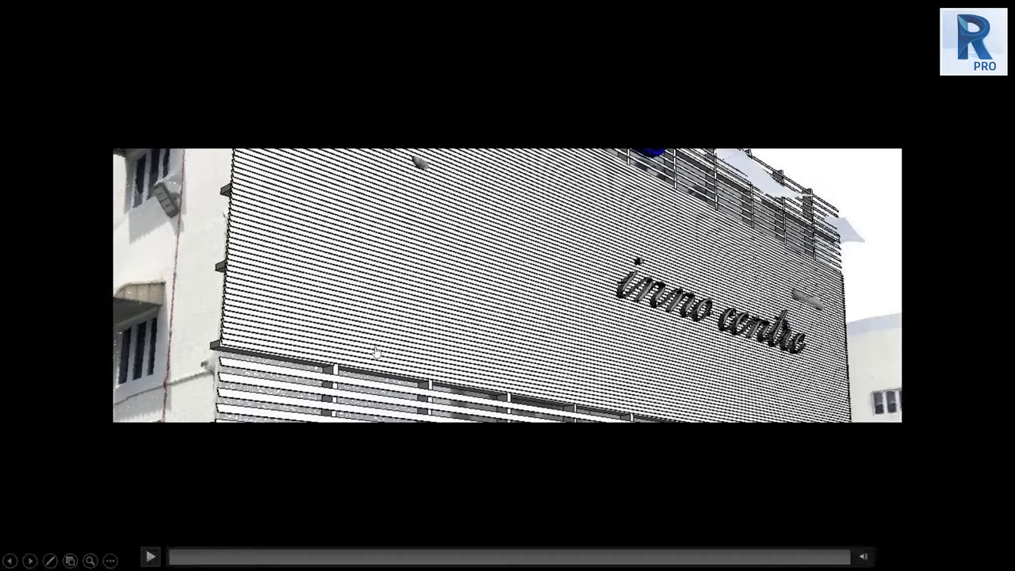
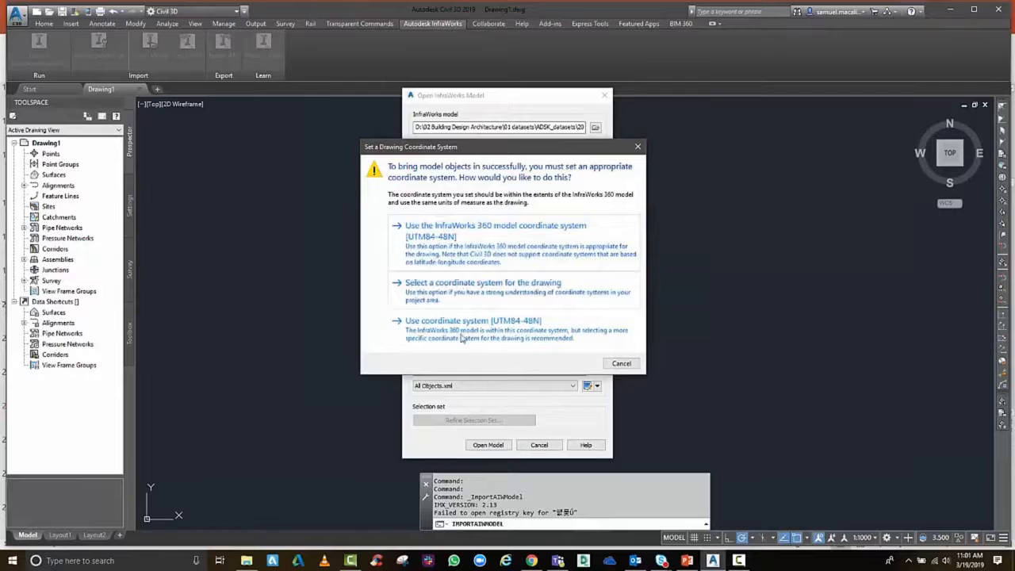
Import the InfraWorks model into the drawing using the UTM84-48N coordinate system and its full selection set, and dismiss the event list
{"action": "left_click", "coordinate": [476, 328]}
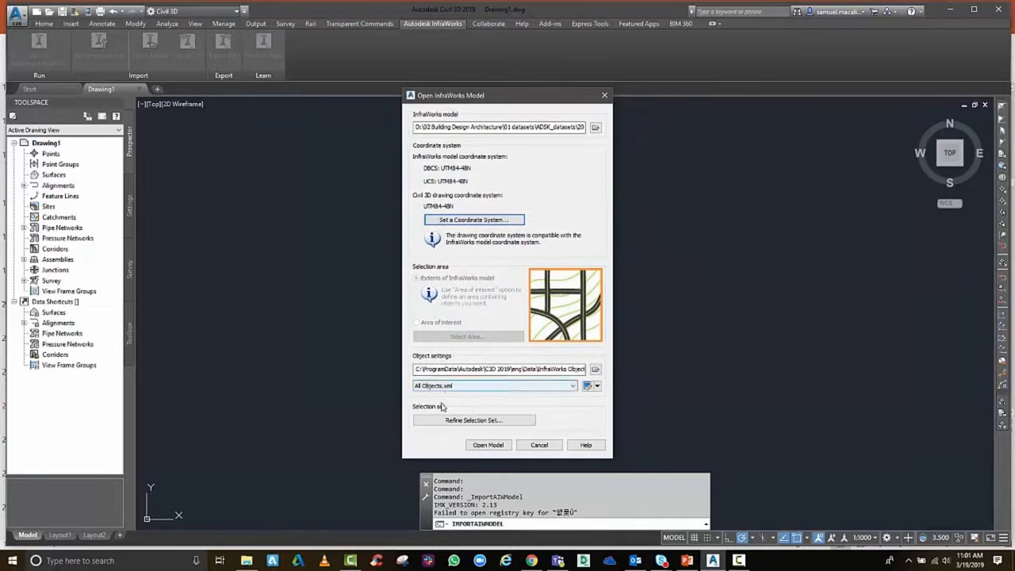
{"action": "left_click", "coordinate": [487, 422]}
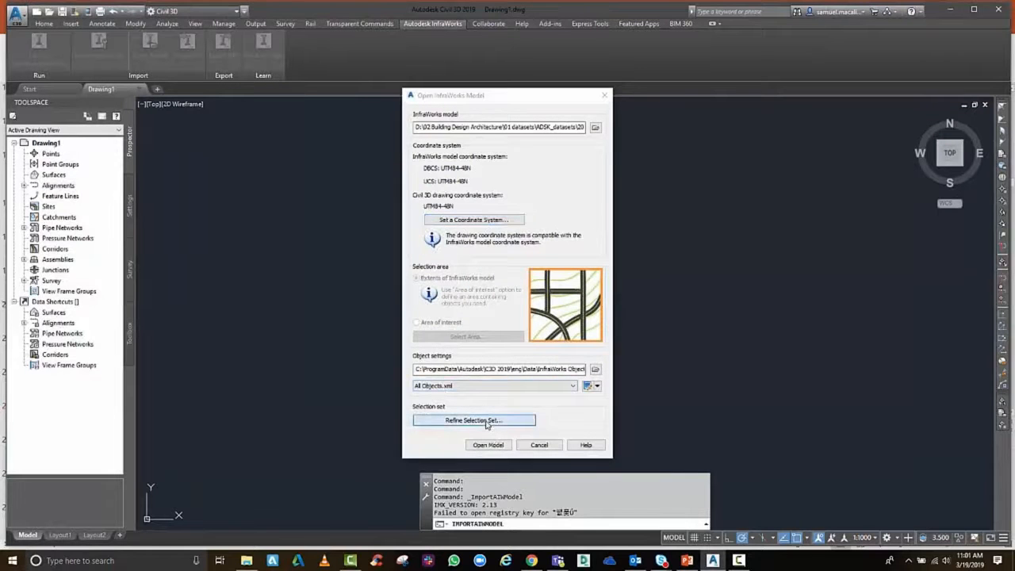
{"action": "scroll", "coordinate": [473, 339], "scroll_direction": "down", "scroll_amount": 10}
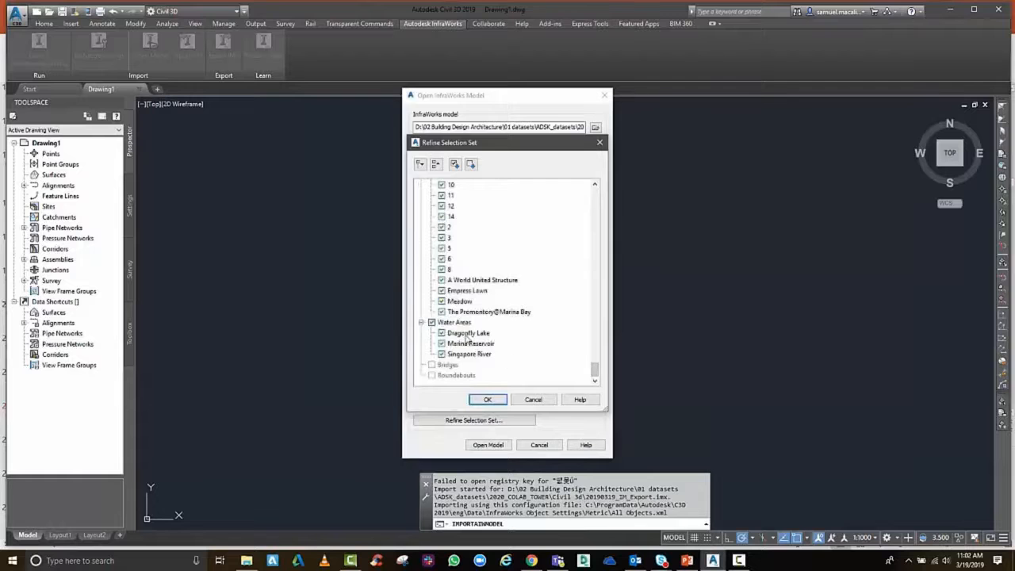
{"action": "left_click", "coordinate": [487, 400]}
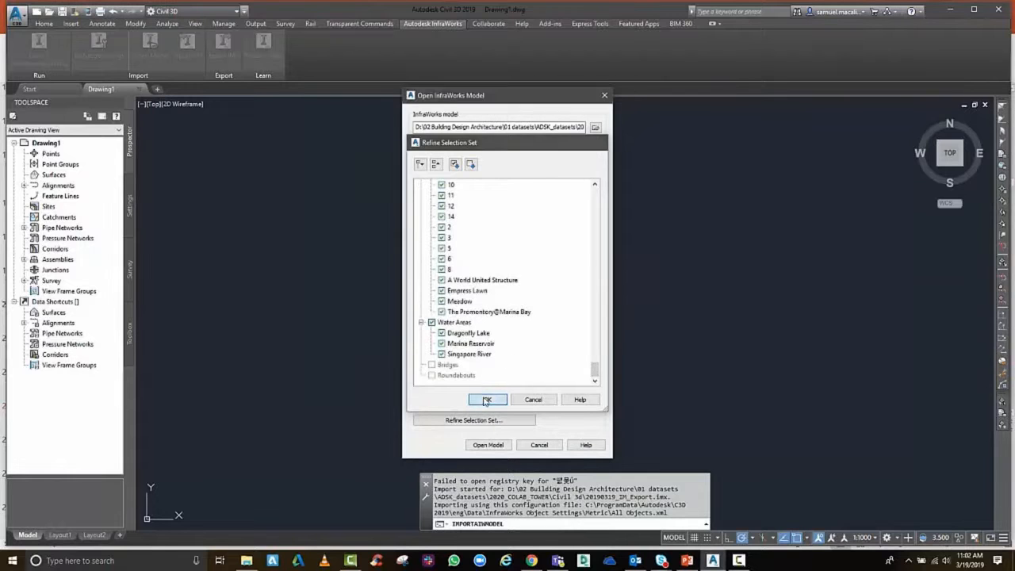
{"action": "left_click", "coordinate": [487, 445]}
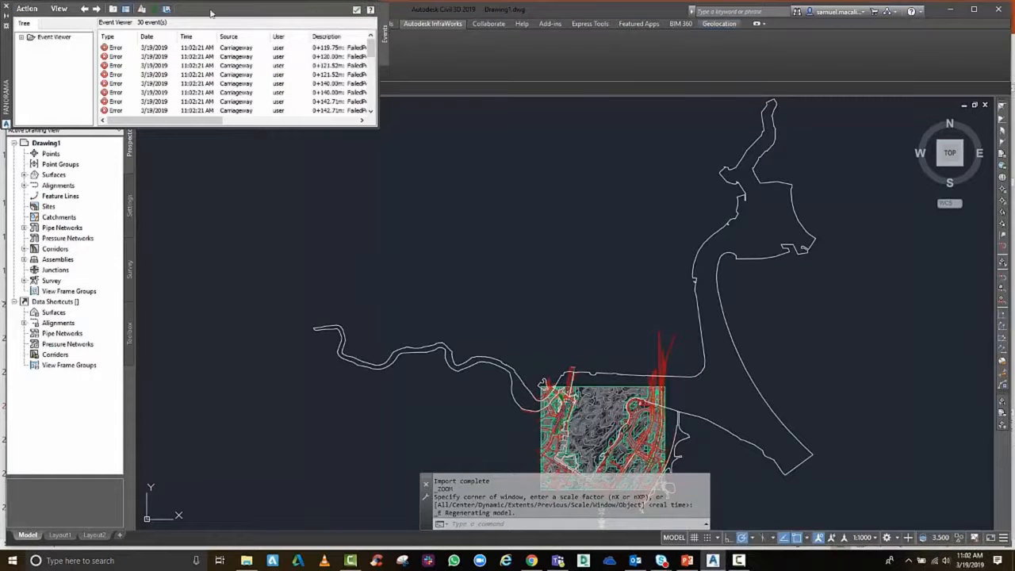
{"action": "left_click", "coordinate": [7, 6]}
Examine the imported site's contours, roads and water outlines in plan and in the SW Isometric view
{"action": "middle_click_drag", "start_coordinate": [489, 292], "coordinate": [392, 206]}
{"action": "scroll", "coordinate": [521, 425], "scroll_direction": "up", "scroll_amount": 10}
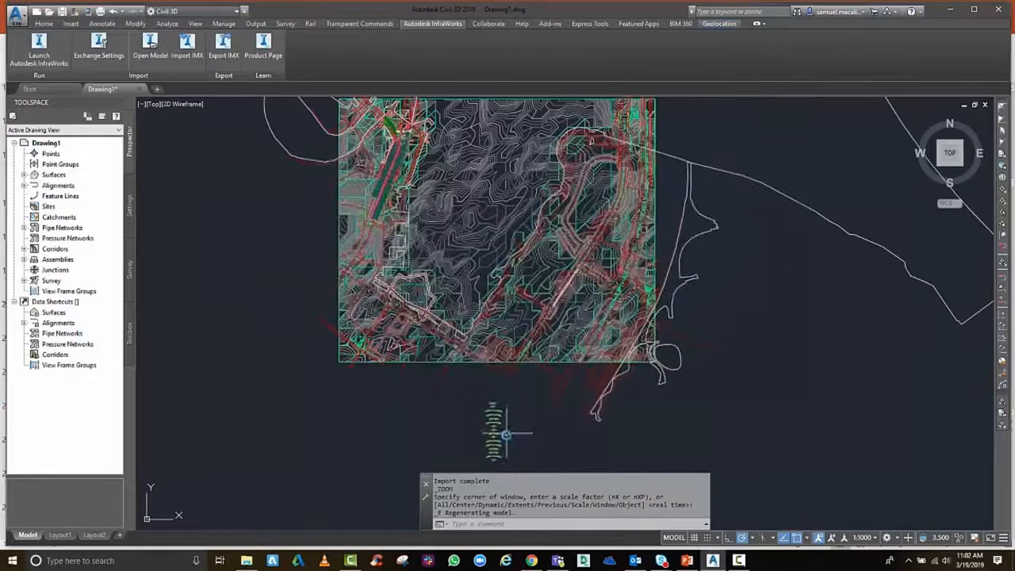
{"action": "scroll", "coordinate": [485, 422], "scroll_direction": "down", "scroll_amount": 6}
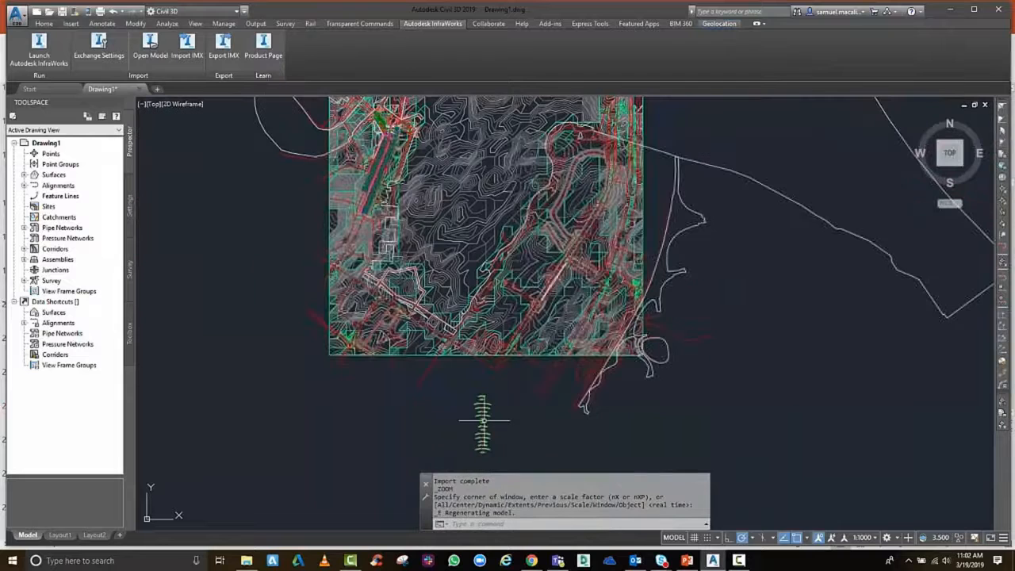
{"action": "middle_click_drag", "start_coordinate": [489, 364], "coordinate": [489, 449]}
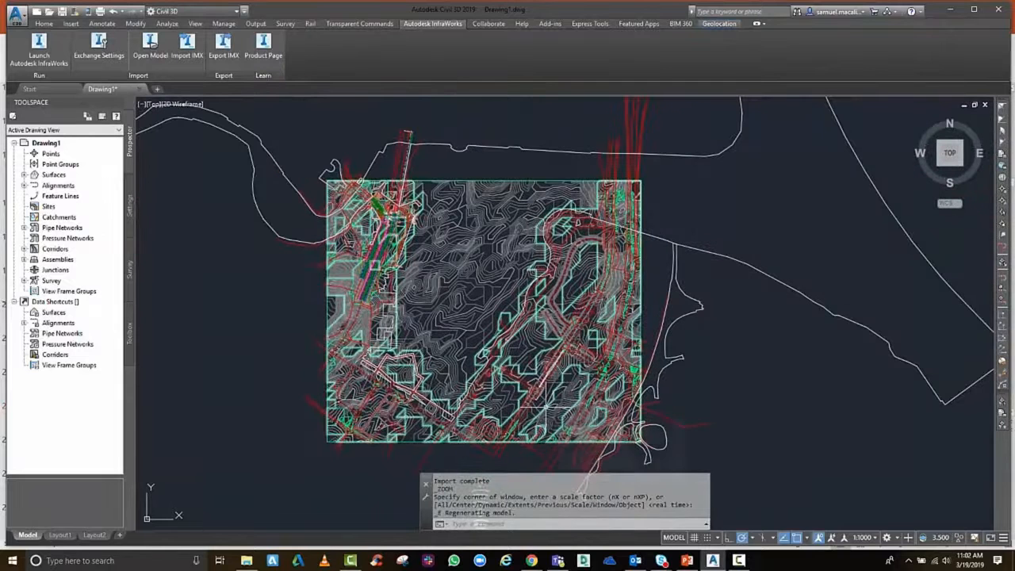
{"action": "left_click", "coordinate": [941, 166]}
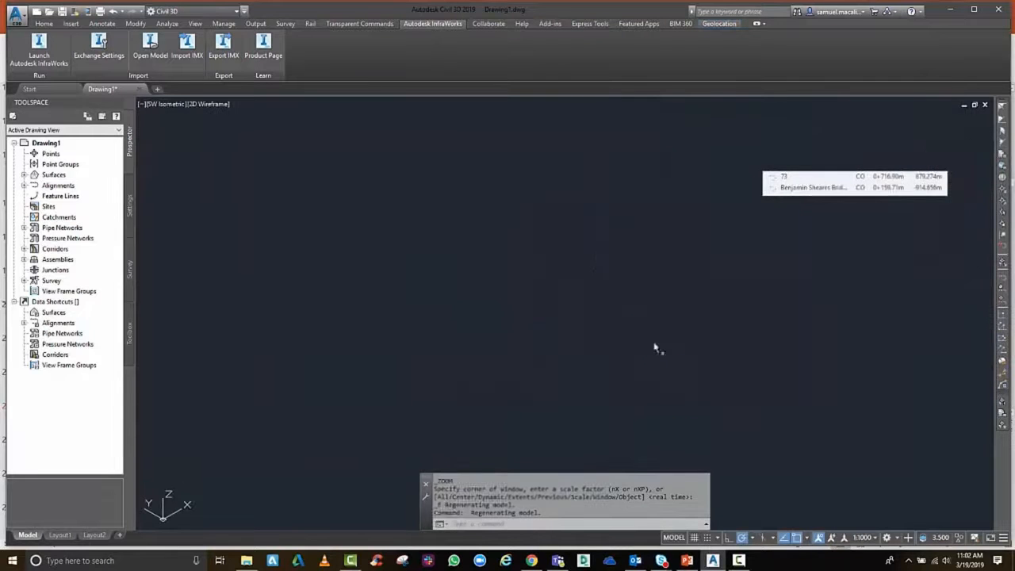
{"action": "scroll", "coordinate": [655, 347], "scroll_direction": "up", "scroll_amount": 2}
{"action": "scroll", "coordinate": [654, 341], "scroll_direction": "up", "scroll_amount": 6}
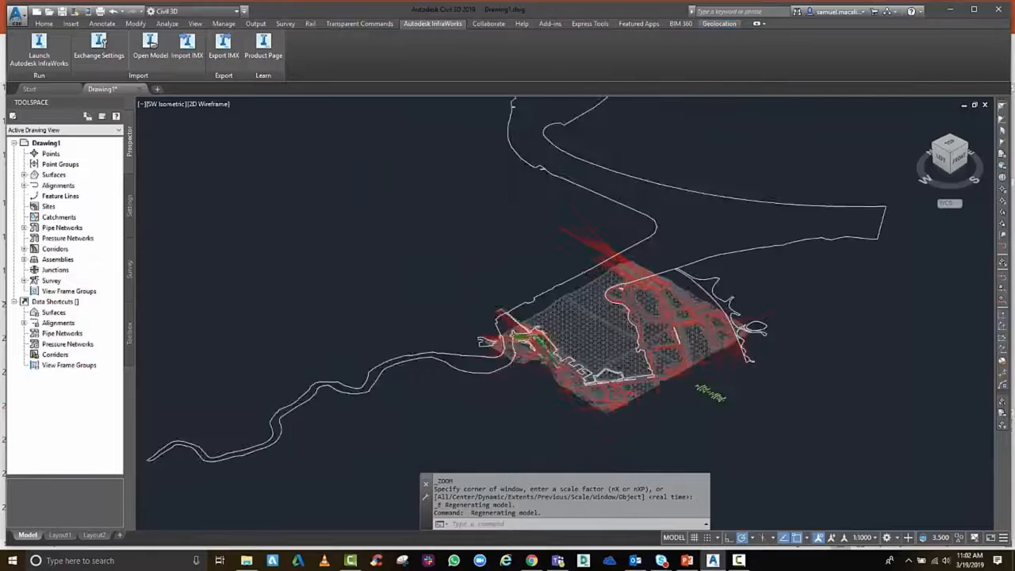
{"action": "middle_click_drag", "start_coordinate": [635, 321], "coordinate": [633, 320]}
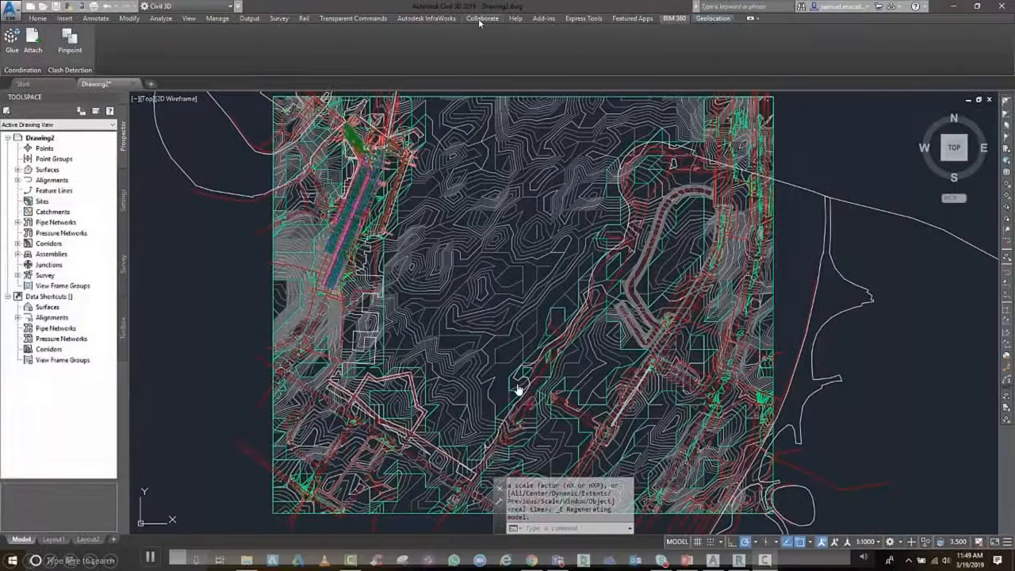
List the drawing's surfaces in the Toolspace and widen it to show their full names
{"action": "left_click", "coordinate": [480, 19]}
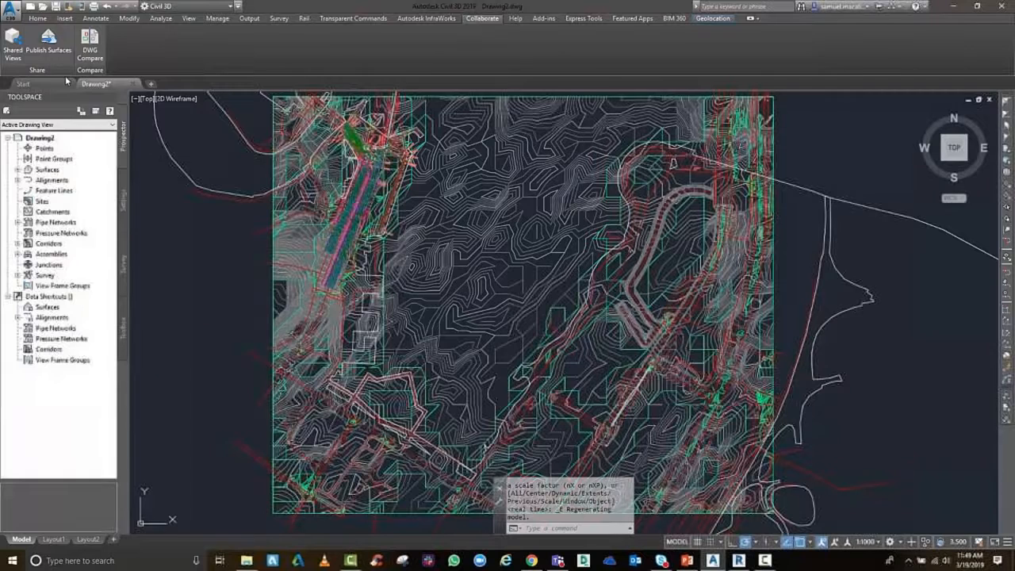
{"action": "left_click", "coordinate": [18, 170]}
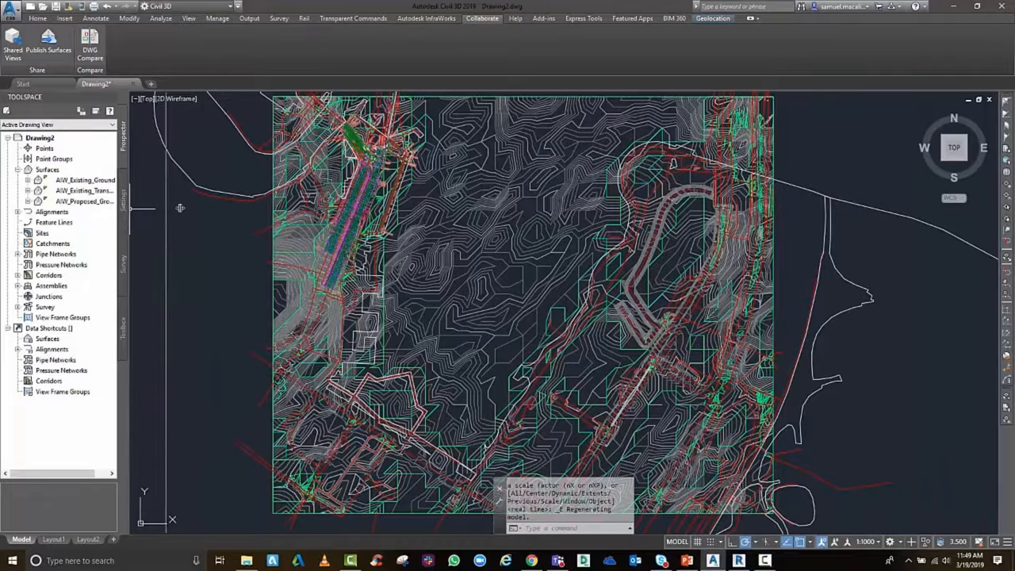
{"action": "left_click_drag", "start_coordinate": [129, 209], "coordinate": [185, 208]}
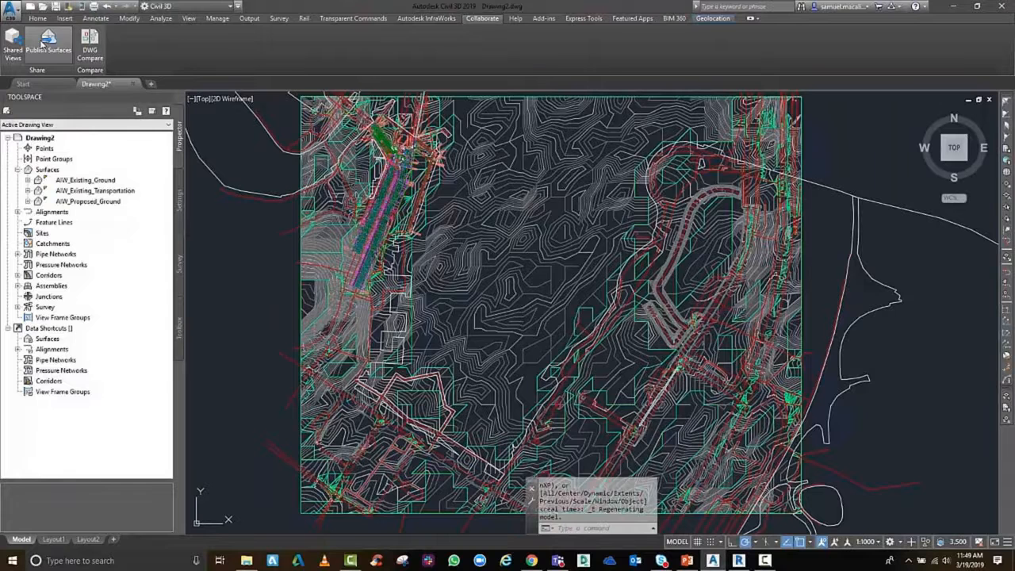
Publish all three AIW surfaces with the updated style as SINGAPORE1.shared.dwg in the LANDSCAPE ARCHITECT folder of the 2020_CoLab project files
{"action": "left_click", "coordinate": [42, 43]}
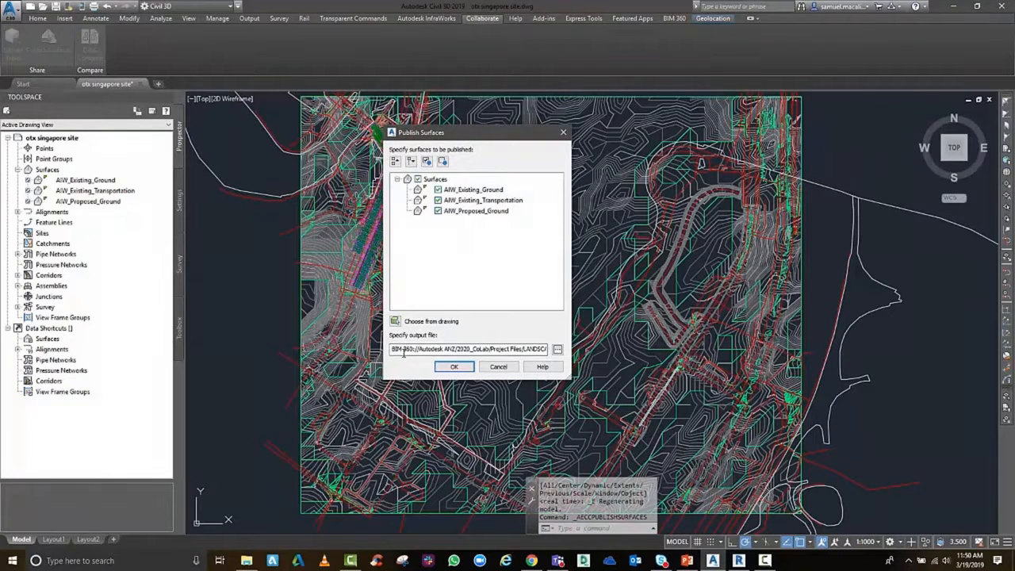
{"action": "left_click", "coordinate": [558, 350]}
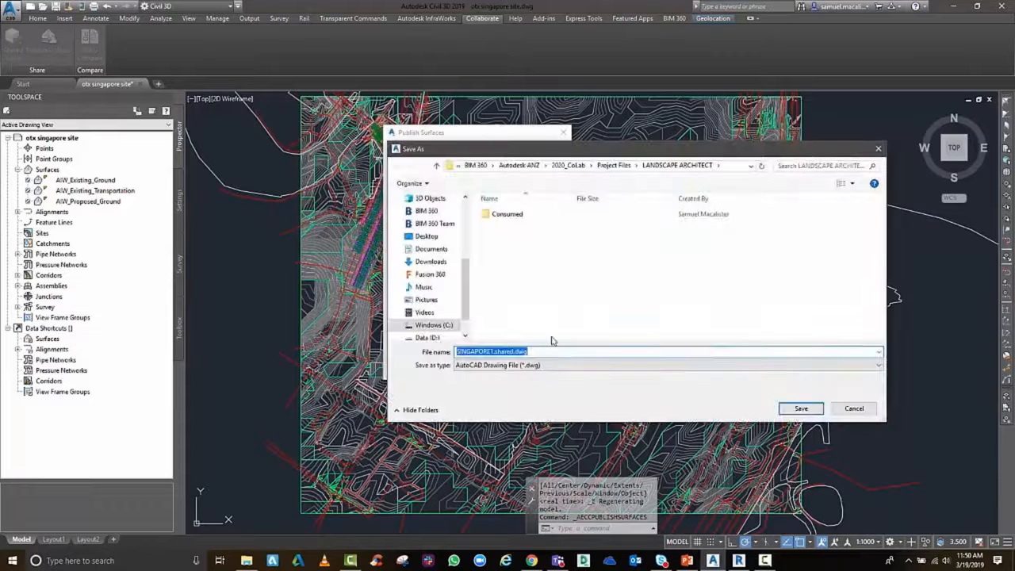
{"action": "left_click", "coordinate": [623, 167]}
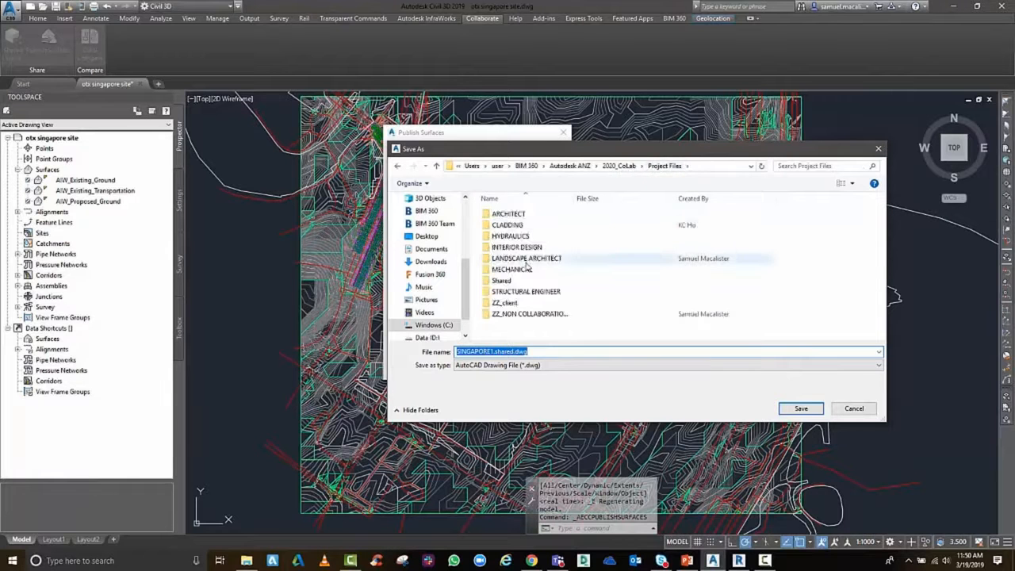
{"action": "double_click", "coordinate": [523, 259]}
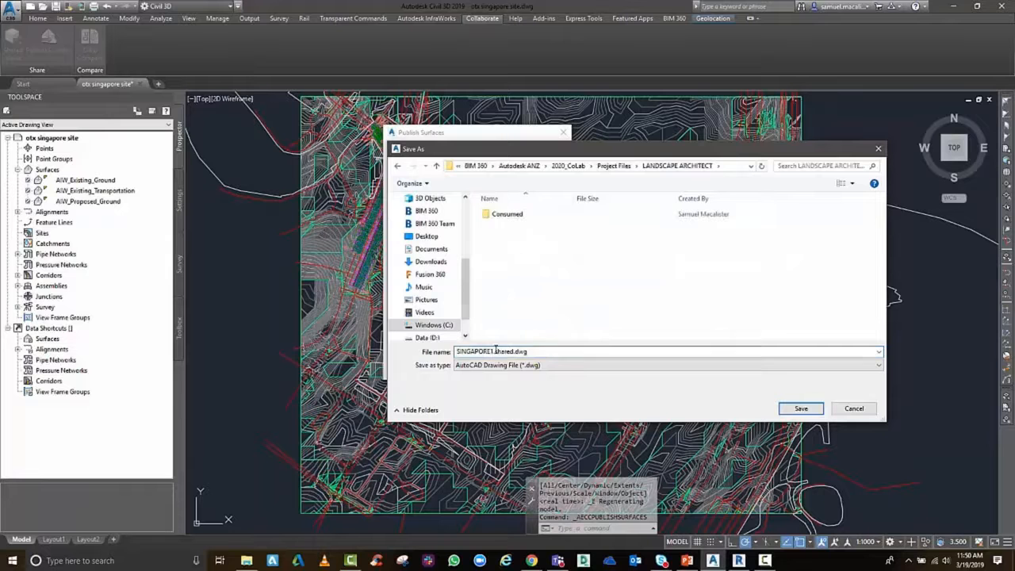
{"action": "left_click", "coordinate": [801, 409]}
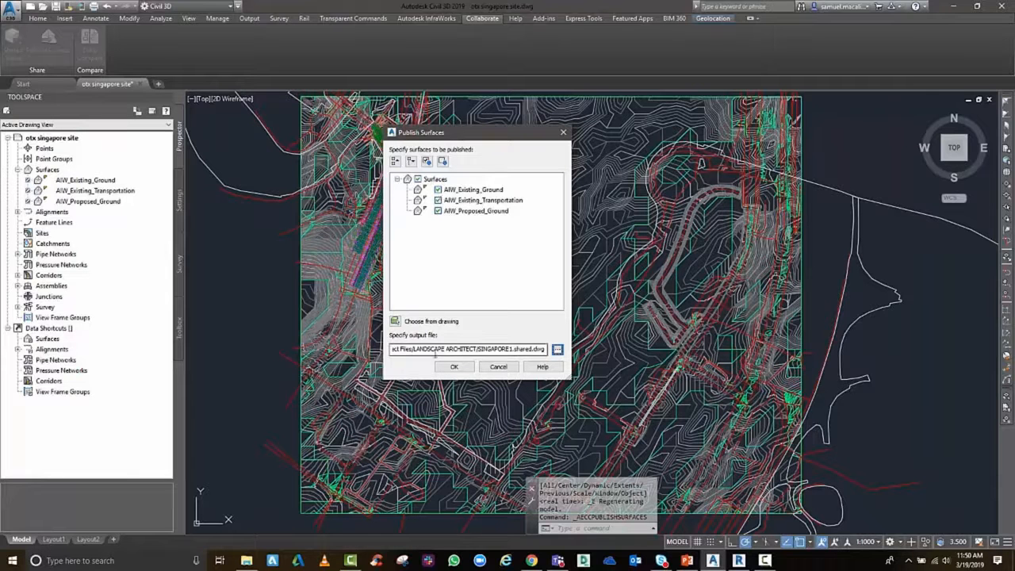
{"action": "left_click", "coordinate": [452, 367]}
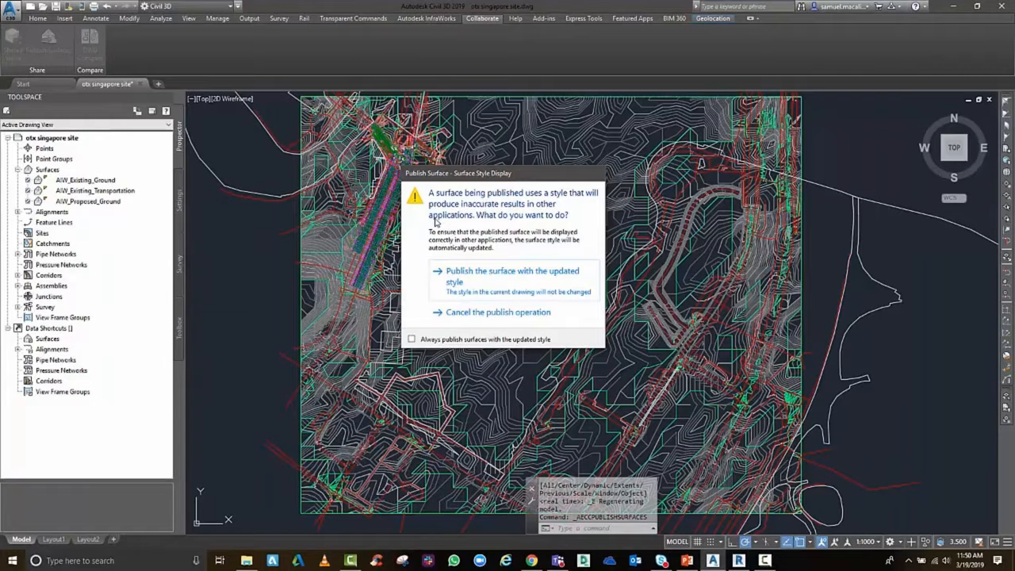
{"action": "left_click", "coordinate": [468, 282]}
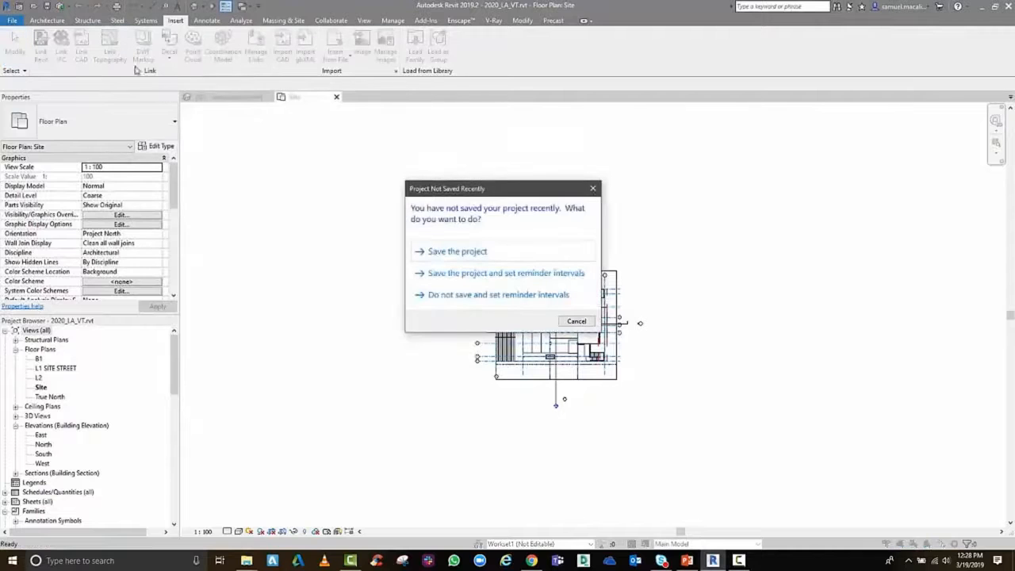
Save the Revit project and link the otx singapore topography from the LANDSCAPE ARCHITECT folder of 2020_CoLab, dismissing the notices
{"action": "left_click", "coordinate": [433, 251]}
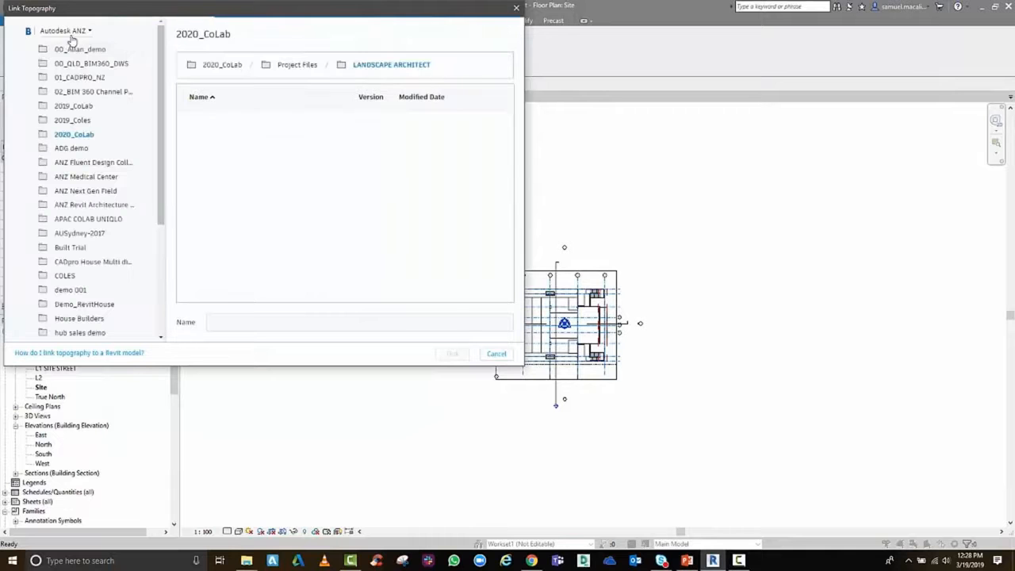
{"action": "left_click", "coordinate": [234, 157]}
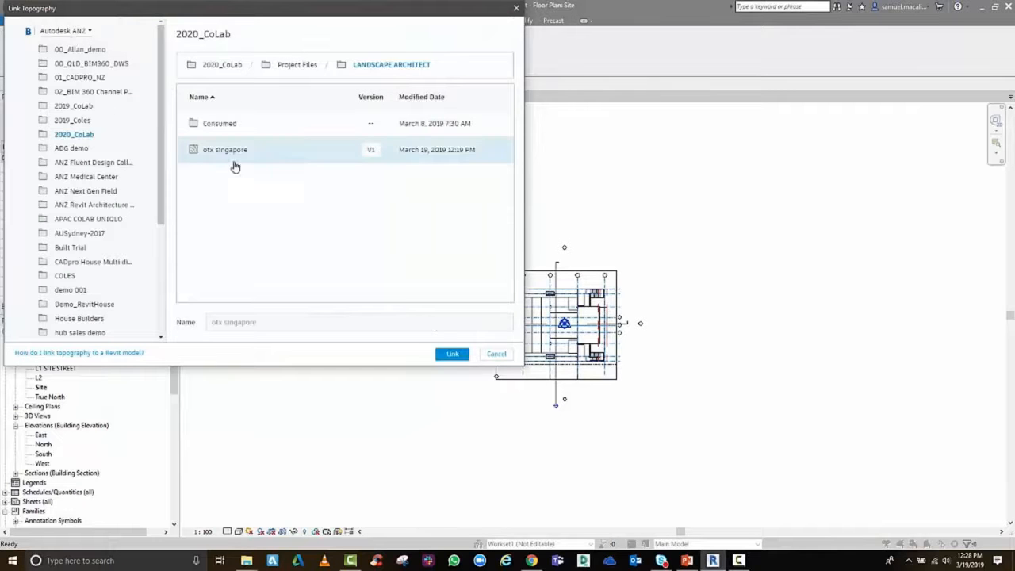
{"action": "left_click", "coordinate": [449, 354]}
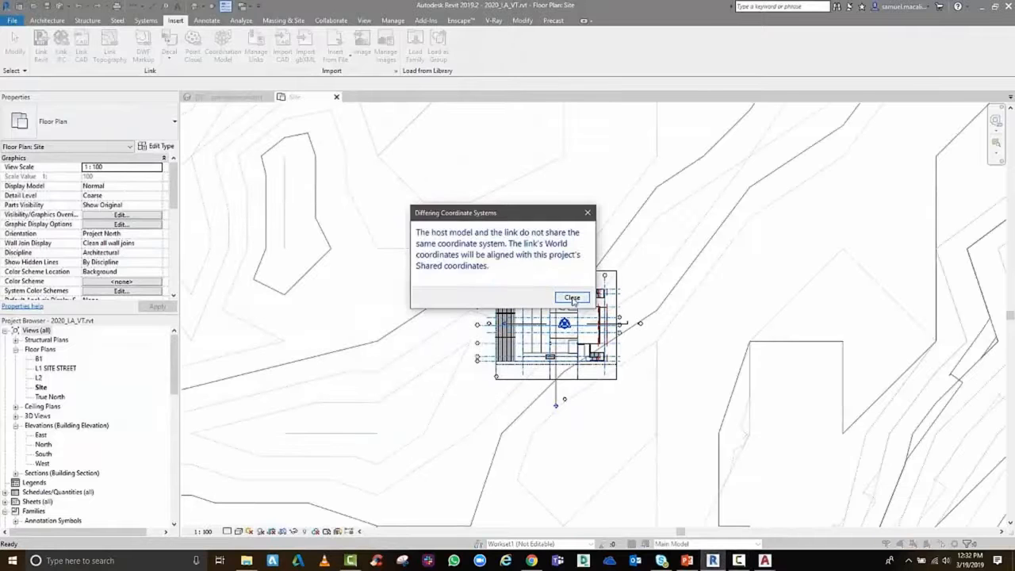
{"action": "left_click", "coordinate": [572, 298]}
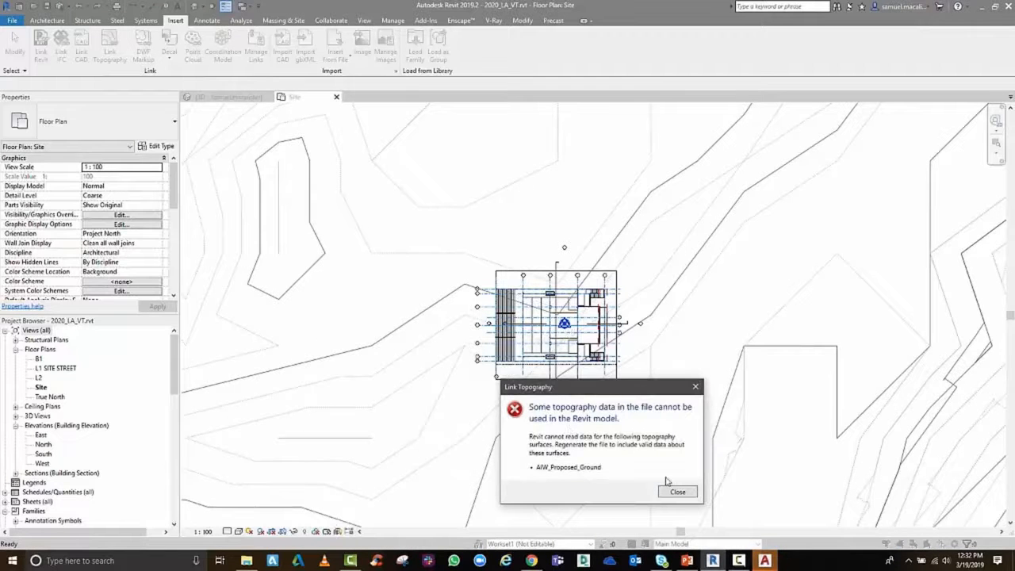
{"action": "left_click", "coordinate": [676, 493]}
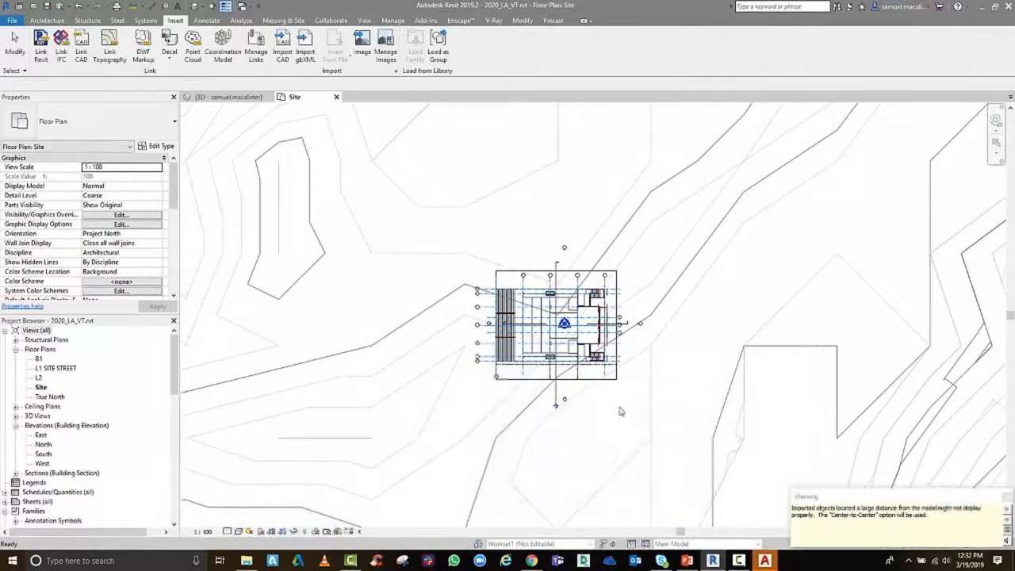
Examine the linked topography around the tower in the Site plan and in the 3D view
{"action": "scroll", "coordinate": [622, 411], "scroll_direction": "down", "scroll_amount": 3}
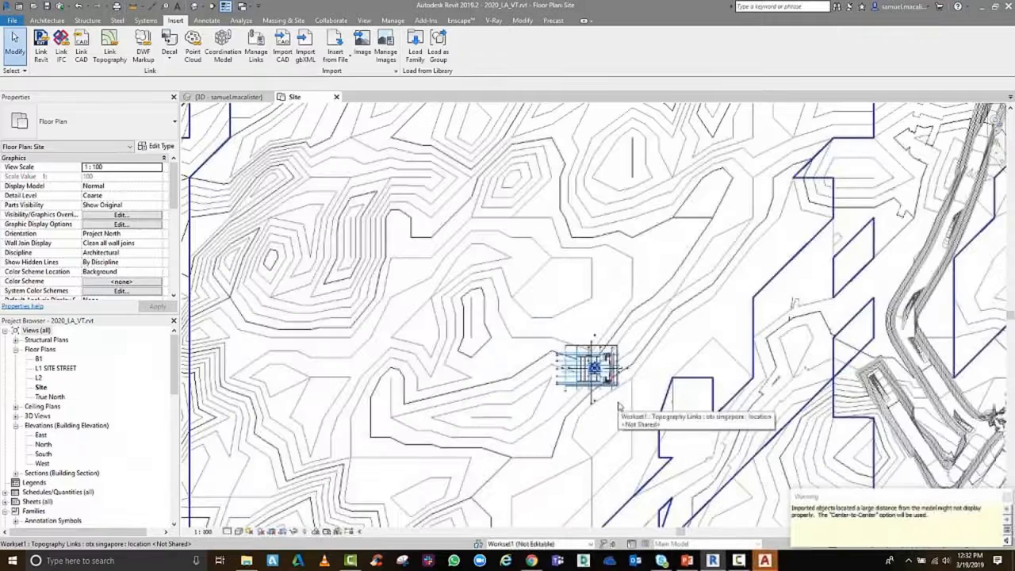
{"action": "scroll", "coordinate": [619, 406], "scroll_direction": "down", "scroll_amount": 4}
{"action": "middle_click_drag", "start_coordinate": [619, 406], "coordinate": [608, 322]}
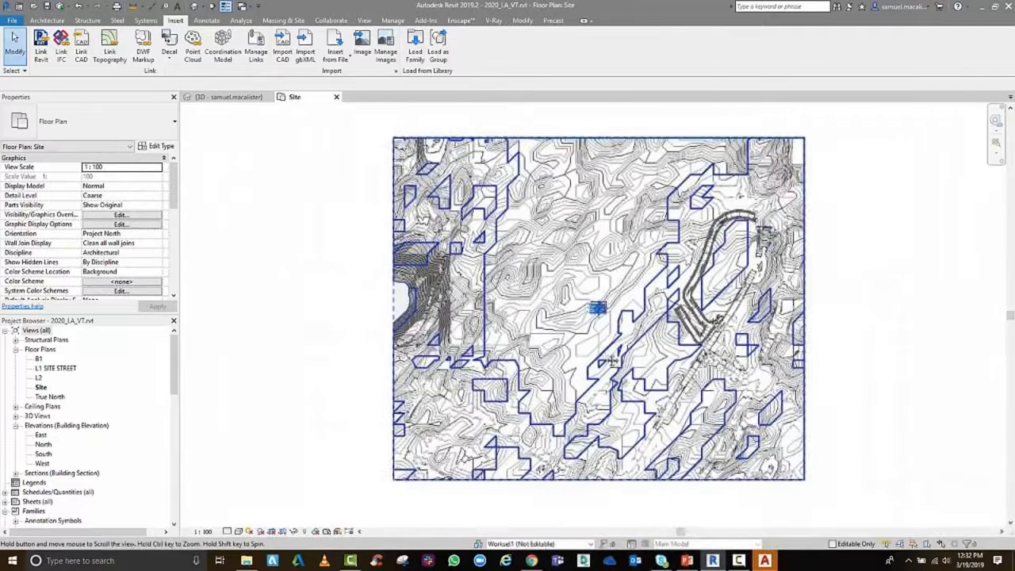
{"action": "left_click", "coordinate": [228, 97]}
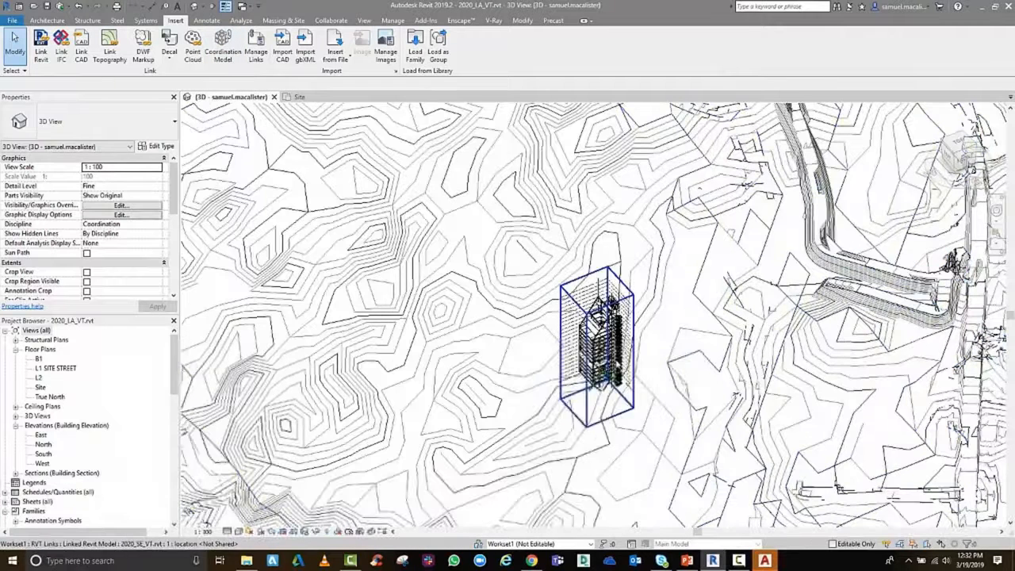
{"action": "middle_click_drag", "start_coordinate": [618, 364], "coordinate": [652, 344]}
{"action": "key", "text": "alt"}
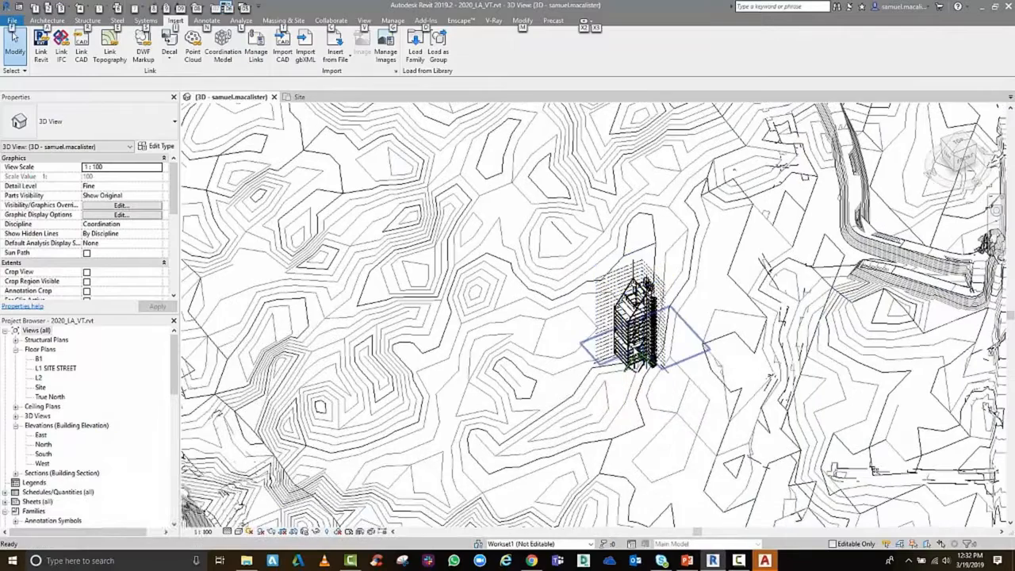
{"action": "middle_click_drag", "start_coordinate": [616, 400], "coordinate": [648, 380], "text": "shift"}
{"action": "scroll", "coordinate": [648, 380], "scroll_direction": "down", "scroll_amount": 1}
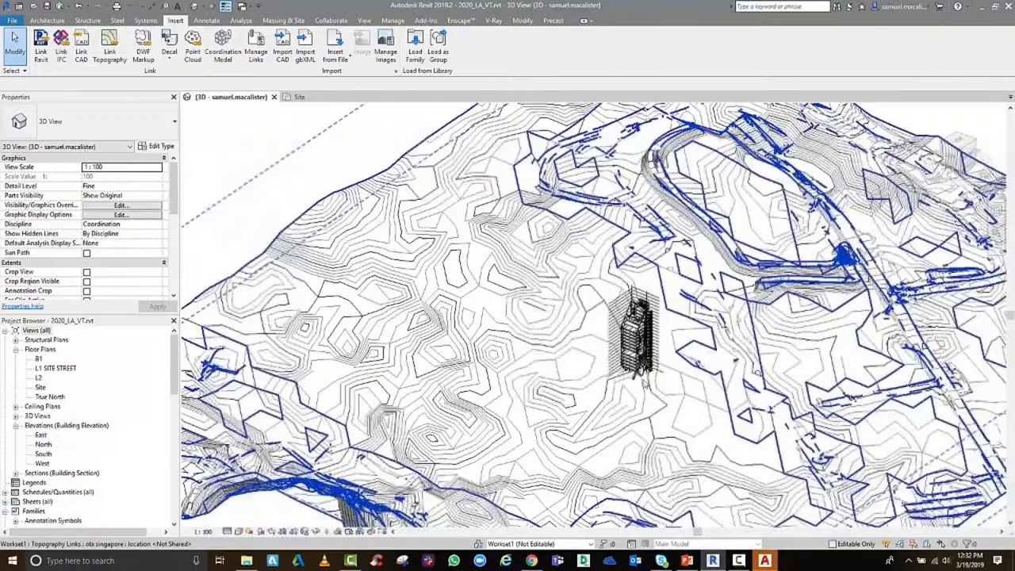
{"action": "scroll", "coordinate": [646, 382], "scroll_direction": "down", "scroll_amount": 1}
{"action": "middle_click_drag", "start_coordinate": [702, 438], "coordinate": [855, 490], "text": "shift"}
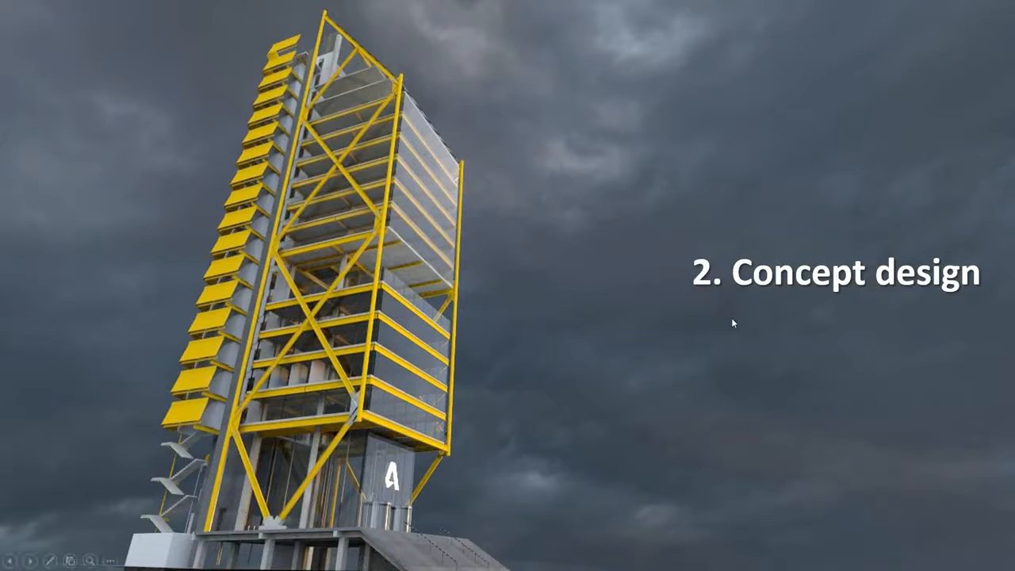
{"action": "left_click", "coordinate": [580, 310]}
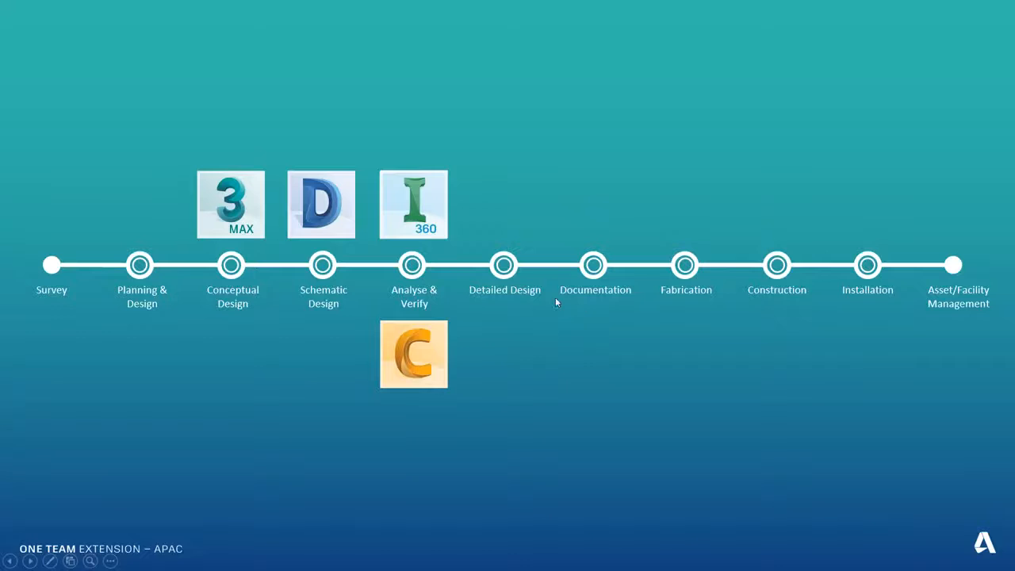
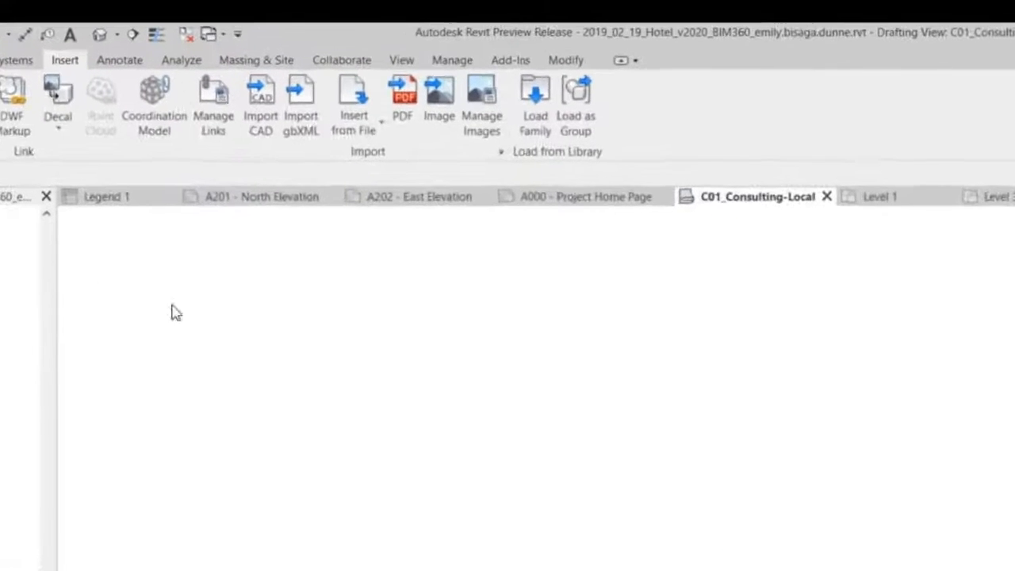
Import page 2 of the A103 Level Three Floor Plan PDF at 600 DPI and place it in the C01_Consulting-Local drafting view
{"action": "left_click", "coordinate": [404, 111]}
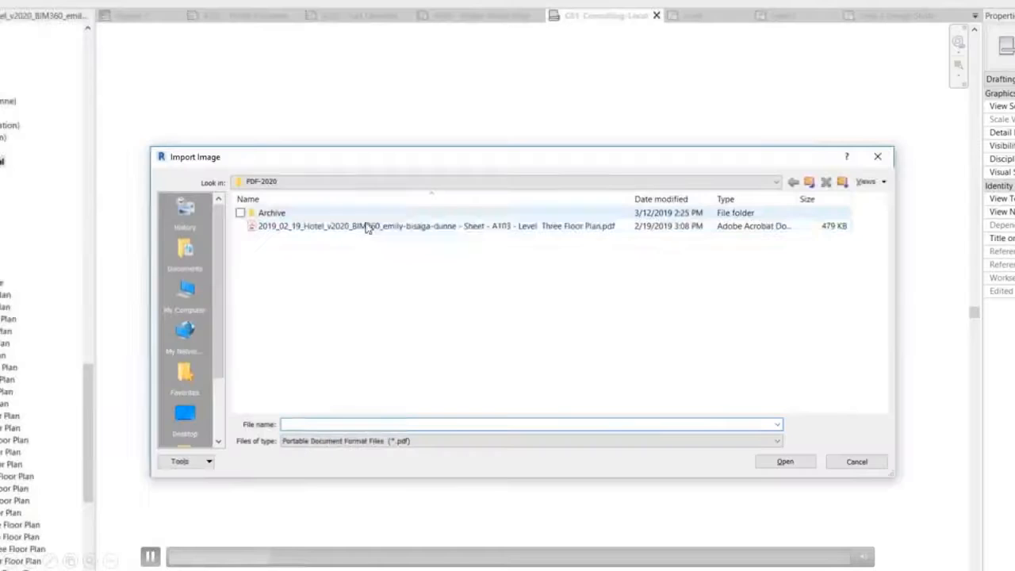
{"action": "left_click", "coordinate": [367, 226]}
{"action": "left_click", "coordinate": [785, 462]}
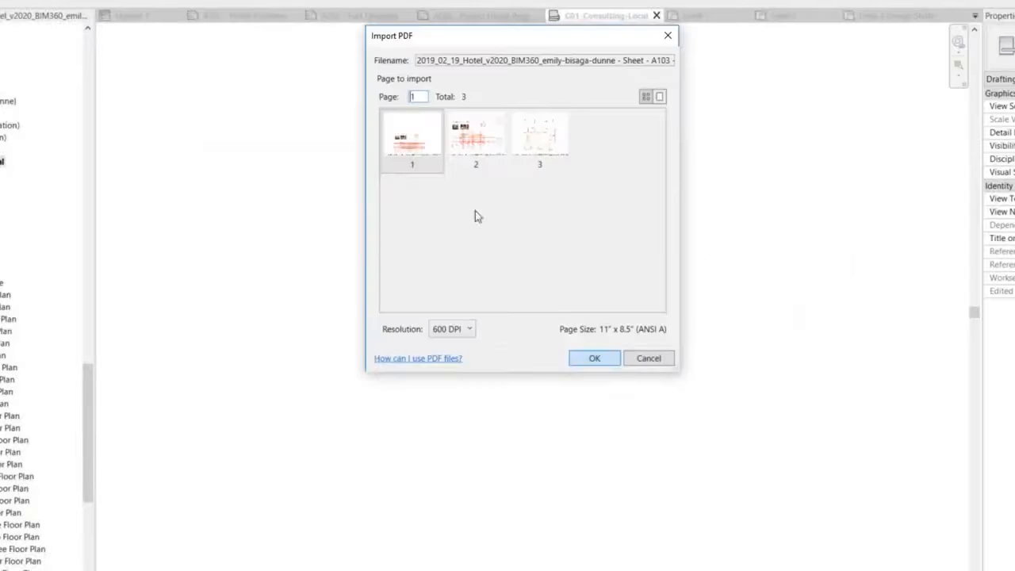
{"action": "left_click", "coordinate": [469, 332]}
{"action": "left_click", "coordinate": [470, 332]}
{"action": "left_click_drag", "start_coordinate": [416, 96], "coordinate": [394, 92]}
{"action": "type", "text": "2"}
{"action": "left_click", "coordinate": [596, 358]}
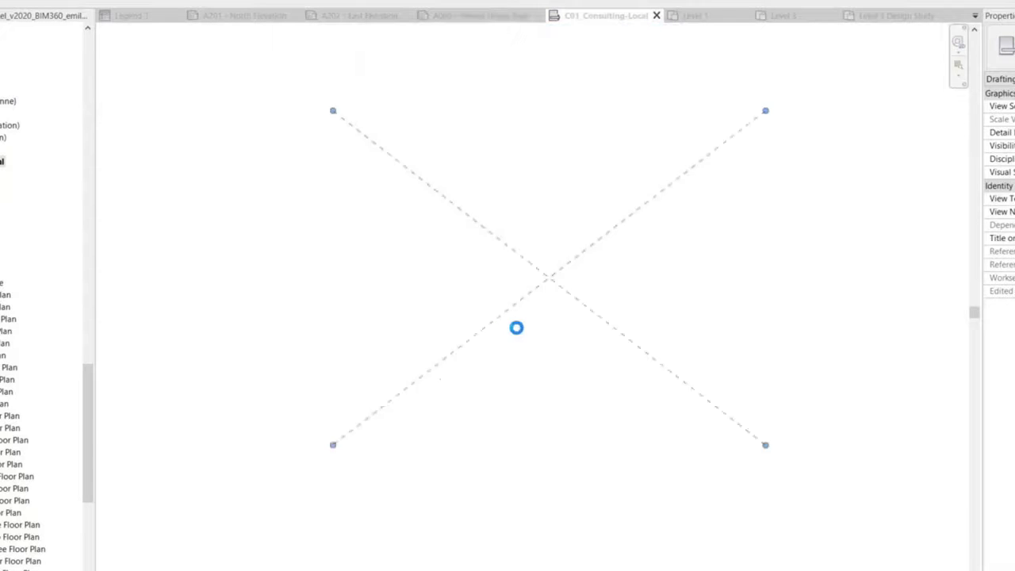
{"action": "left_click", "coordinate": [504, 321]}
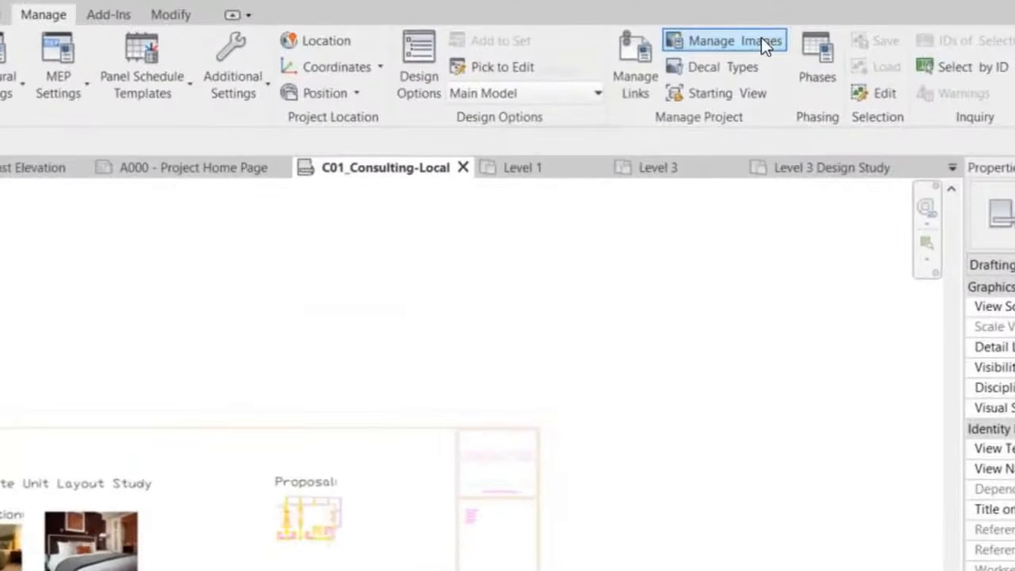
Reload page 2 of the A103 Level Three Floor Plan PDF through Manage Images
{"action": "left_click", "coordinate": [762, 39]}
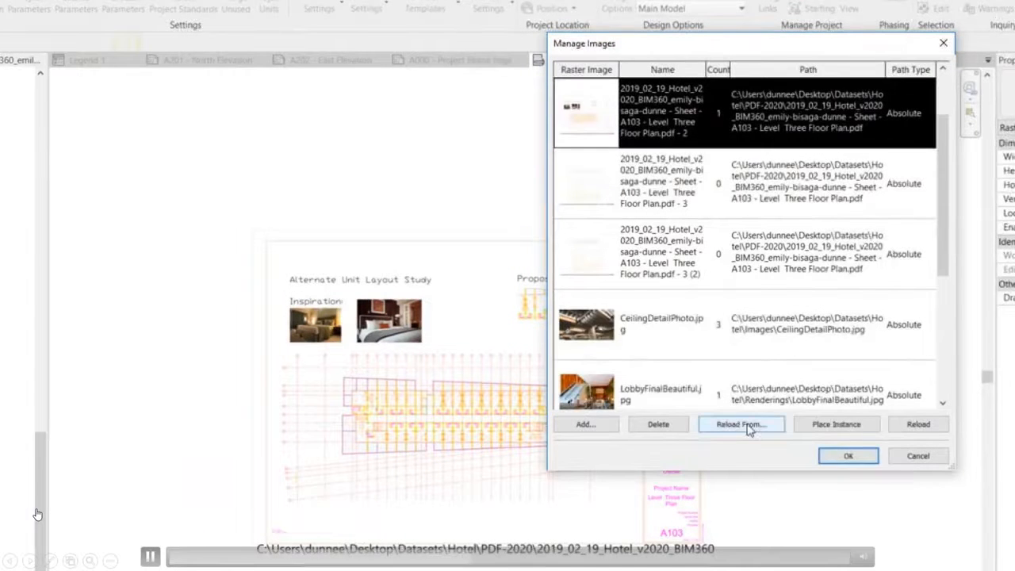
{"action": "left_click", "coordinate": [910, 426]}
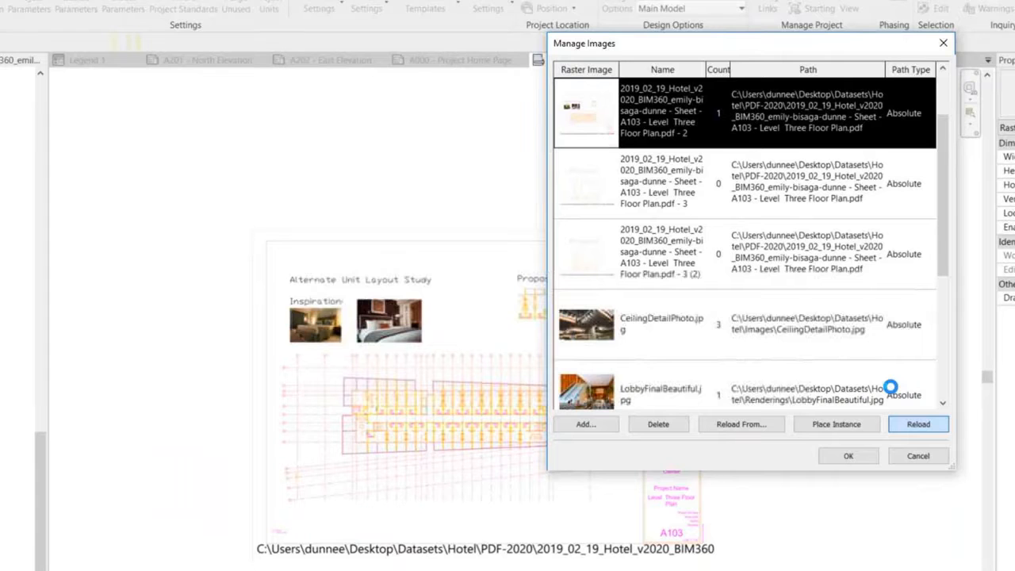
{"action": "left_click", "coordinate": [849, 458]}
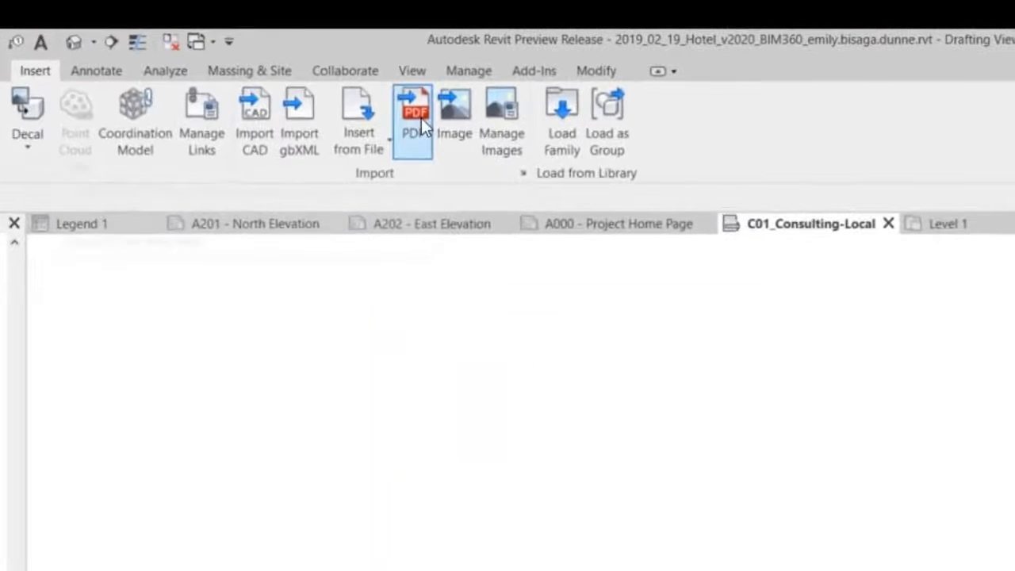
Preview the PDF's pages enlarged through page 3 in the import dialog and check the placed image's resolution in its type properties
{"action": "left_click", "coordinate": [421, 118]}
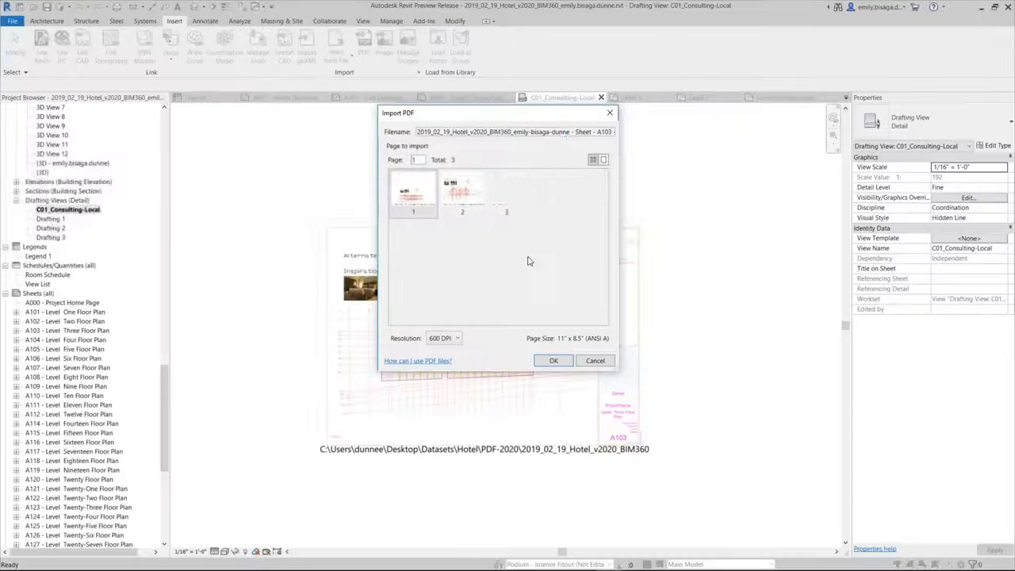
{"action": "left_click_drag", "start_coordinate": [603, 203], "coordinate": [606, 309]}
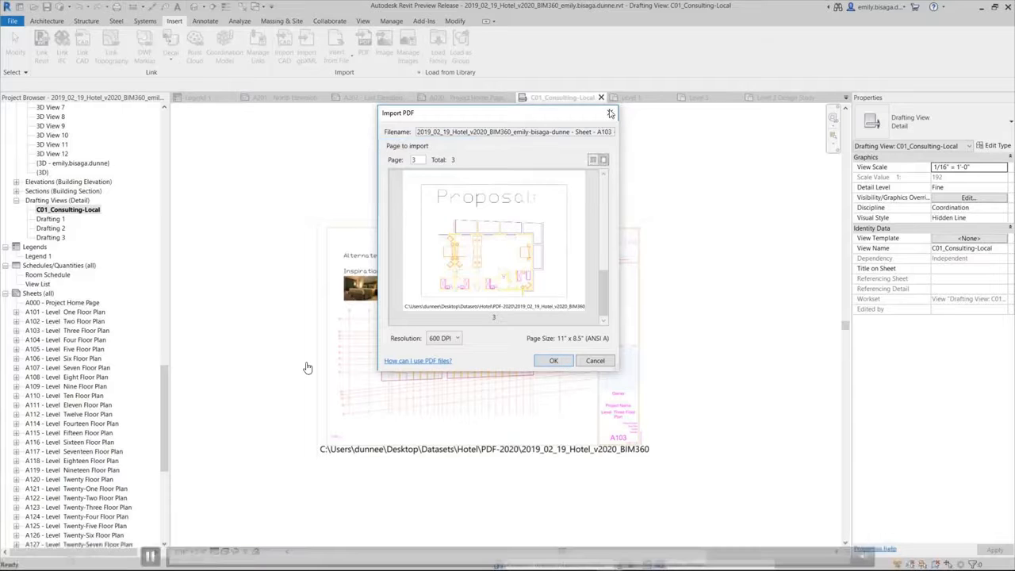
{"action": "left_click", "coordinate": [555, 361]}
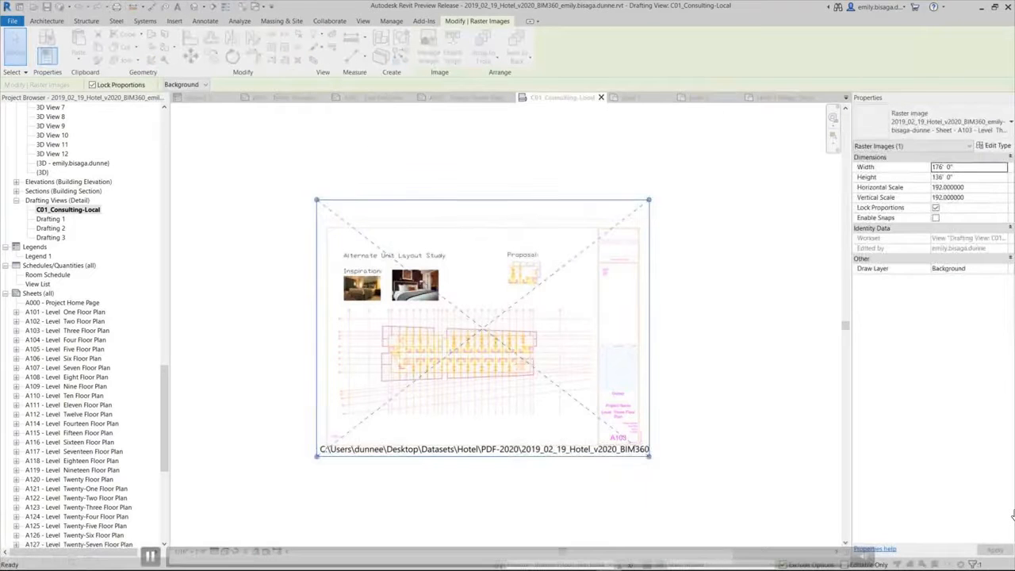
{"action": "left_click", "coordinate": [994, 145]}
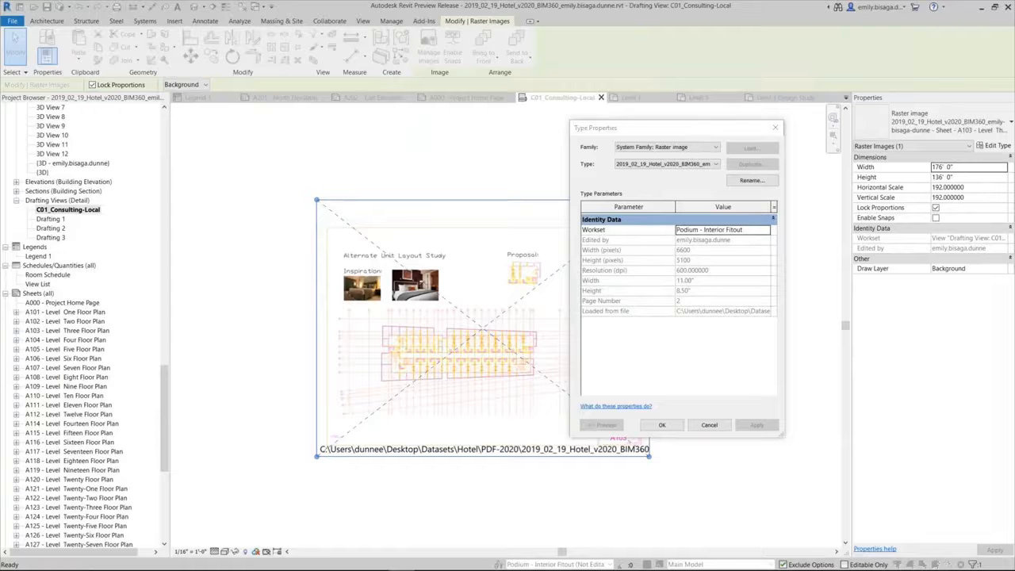
{"action": "left_click", "coordinate": [660, 425]}
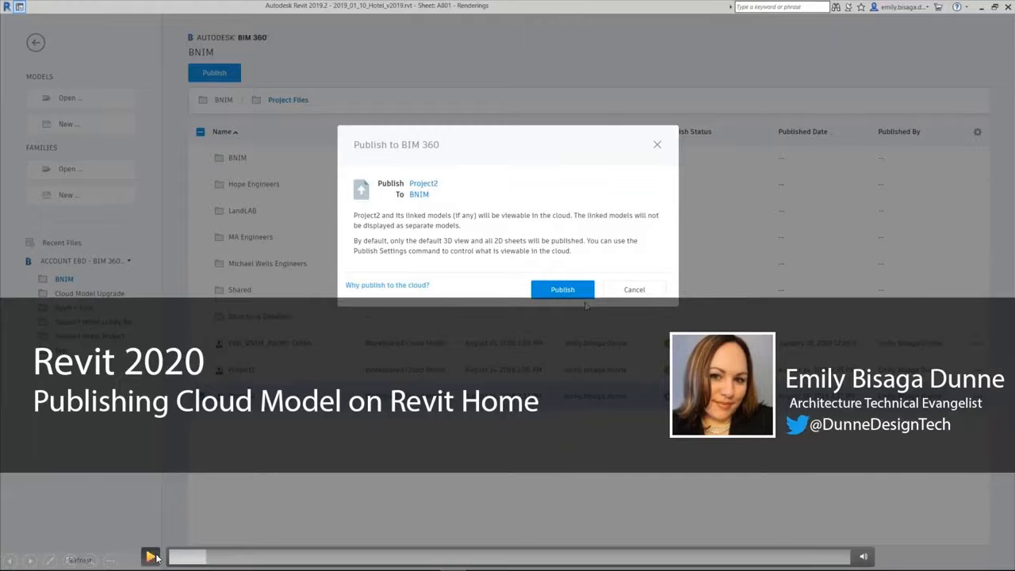
Switch to Chrome, search for "YOUTUBE BUILDING SOLUTION AUTODESK" and open the Autodesk Building Solutions channel in a maximized window
{"action": "key", "text": "alt+Tab"}
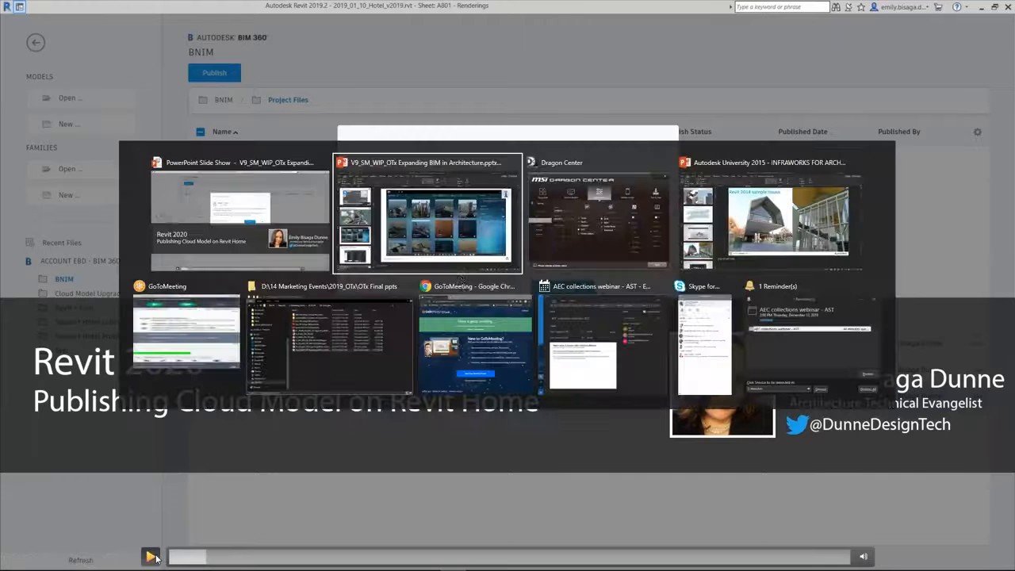
{"action": "left_click", "coordinate": [465, 325]}
{"action": "left_click", "coordinate": [640, 383]}
{"action": "type", "text": "YOUTUBE BUILDING SOLUTION AUTODESK"}
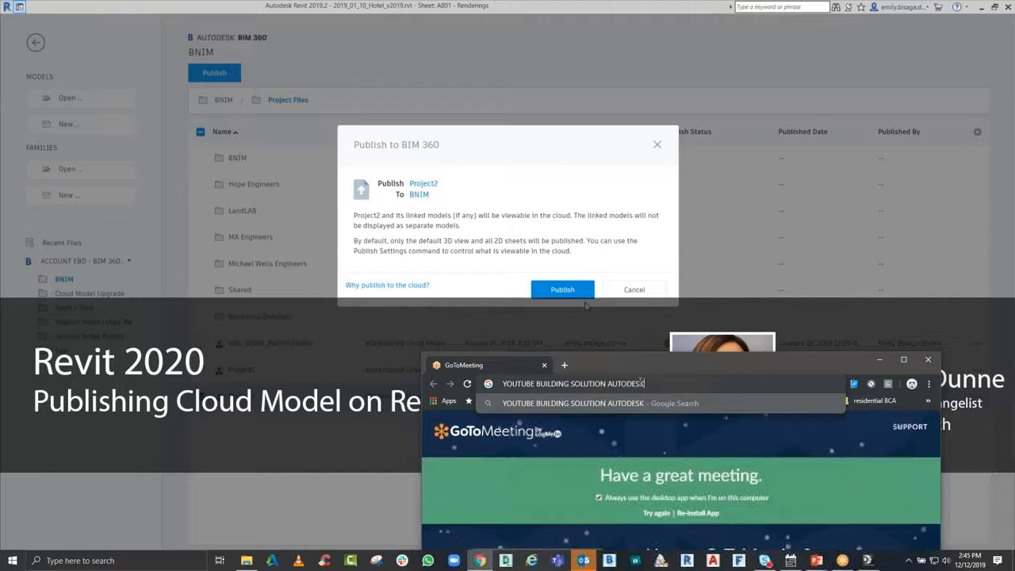
{"action": "key", "text": "Return"}
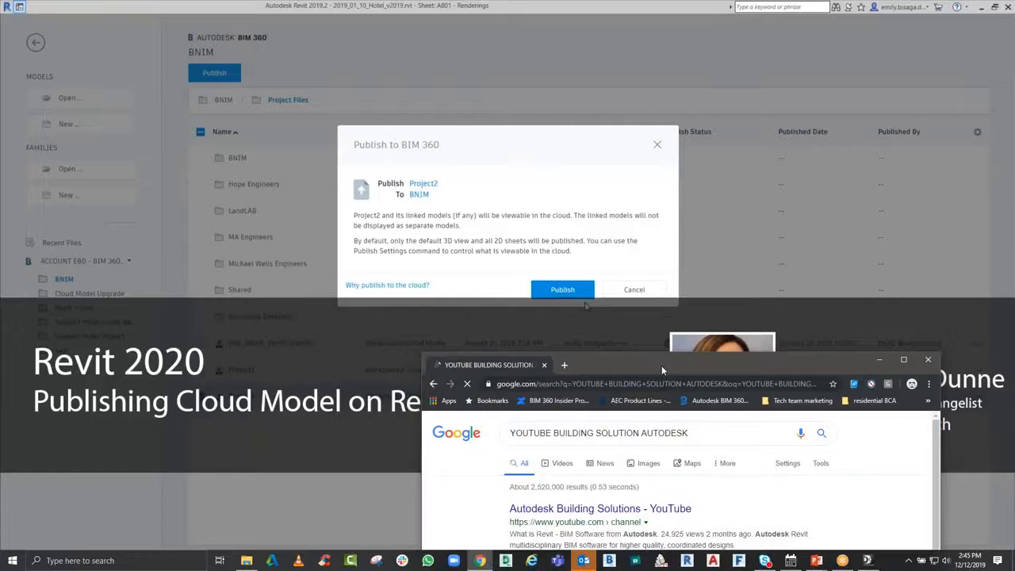
{"action": "double_click", "coordinate": [662, 366]}
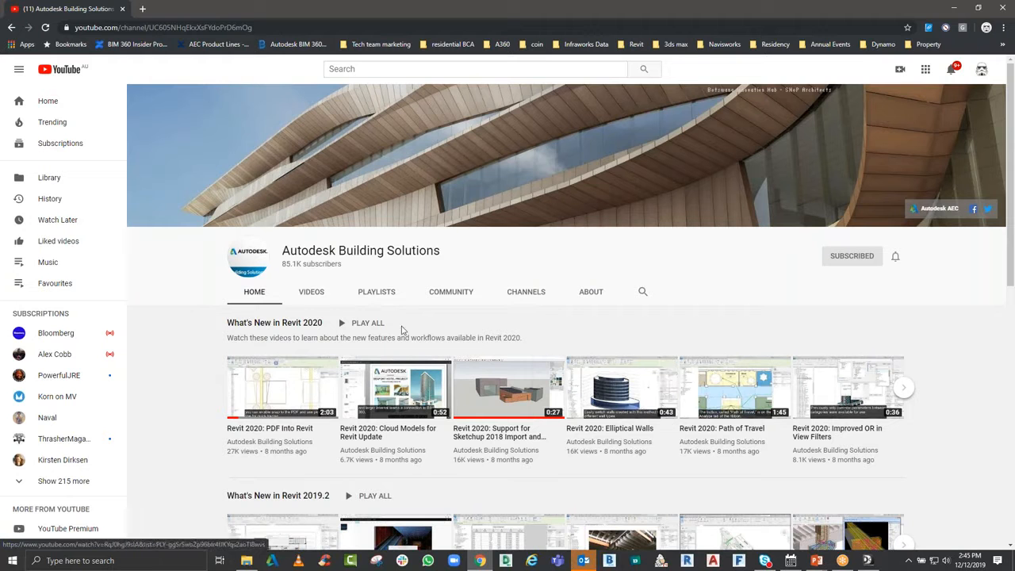
Browse the Autodesk Building Solutions channel from What's New in Revit 2020 down to the popular uploads
{"action": "scroll", "coordinate": [403, 331], "scroll_direction": "down", "scroll_amount": 1}
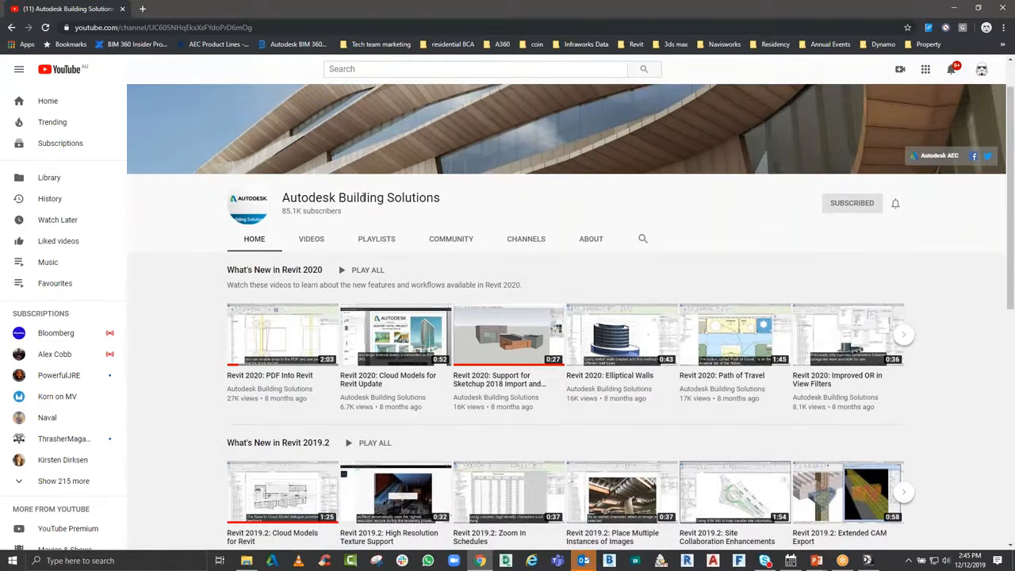
{"action": "scroll", "coordinate": [509, 380], "scroll_direction": "down", "scroll_amount": 2}
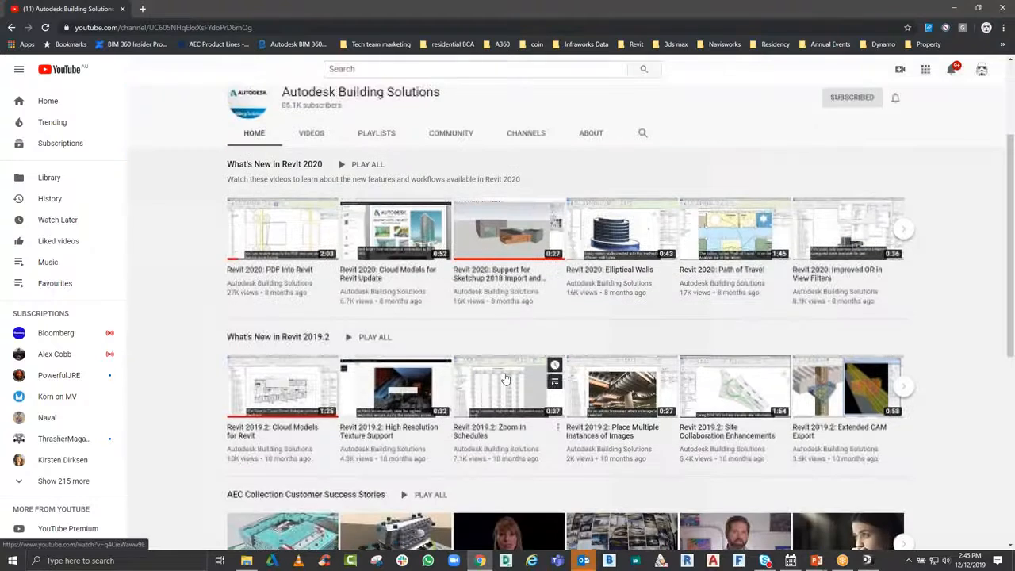
{"action": "scroll", "coordinate": [507, 389], "scroll_direction": "down", "scroll_amount": 2}
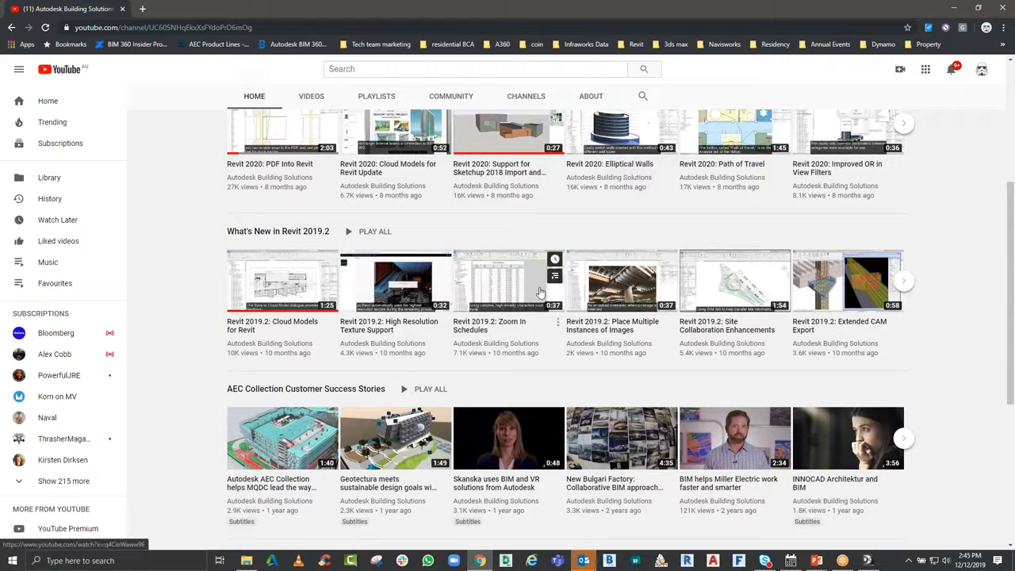
{"action": "scroll", "coordinate": [539, 292], "scroll_direction": "down", "scroll_amount": 6}
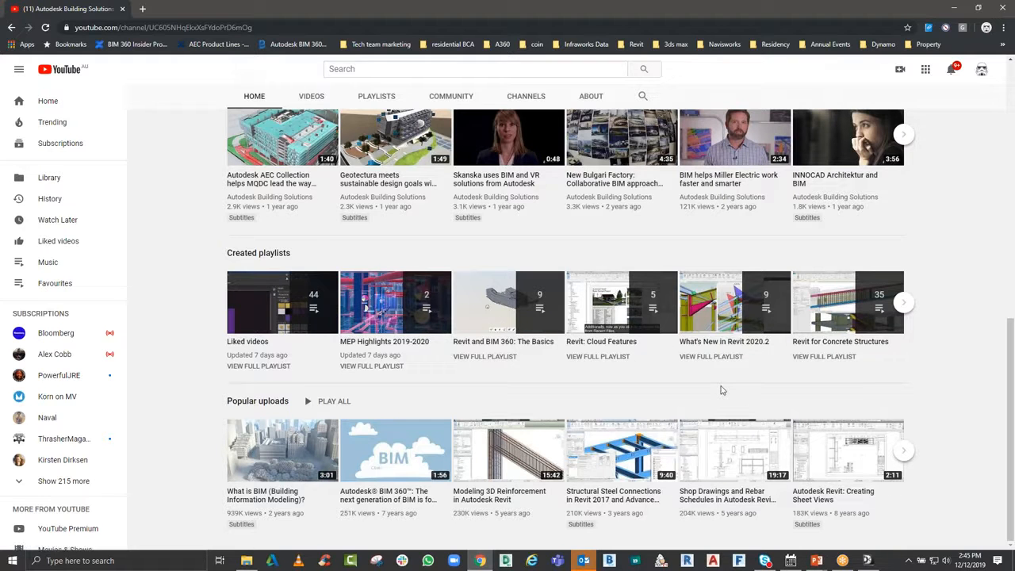
Switch back to the PowerPoint slide show and skip ahead in the Publishing Cloud Model on Revit Home video
{"action": "key", "text": "alt+Tab"}
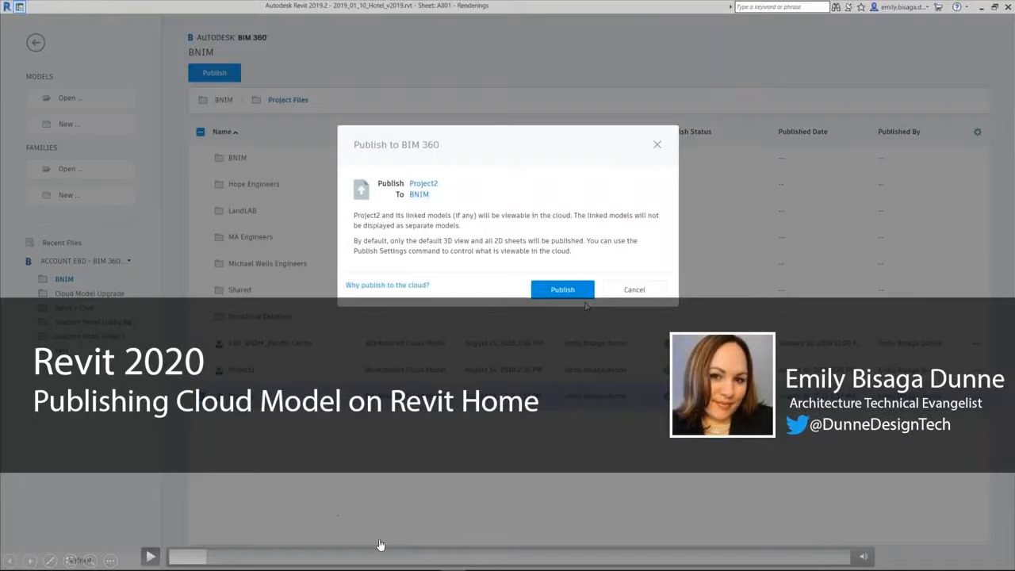
{"action": "left_click", "coordinate": [370, 558]}
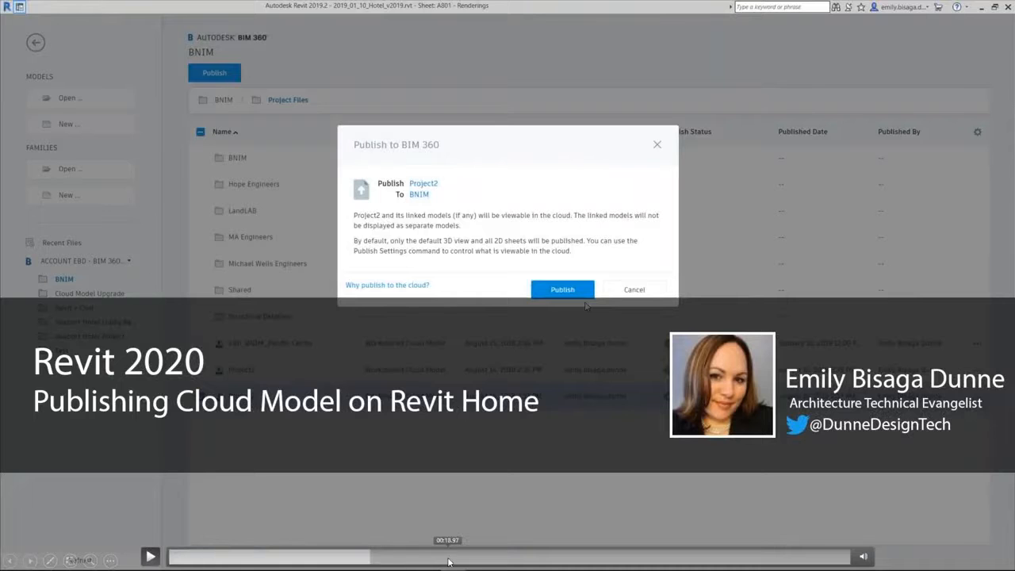
{"action": "left_click", "coordinate": [449, 560]}
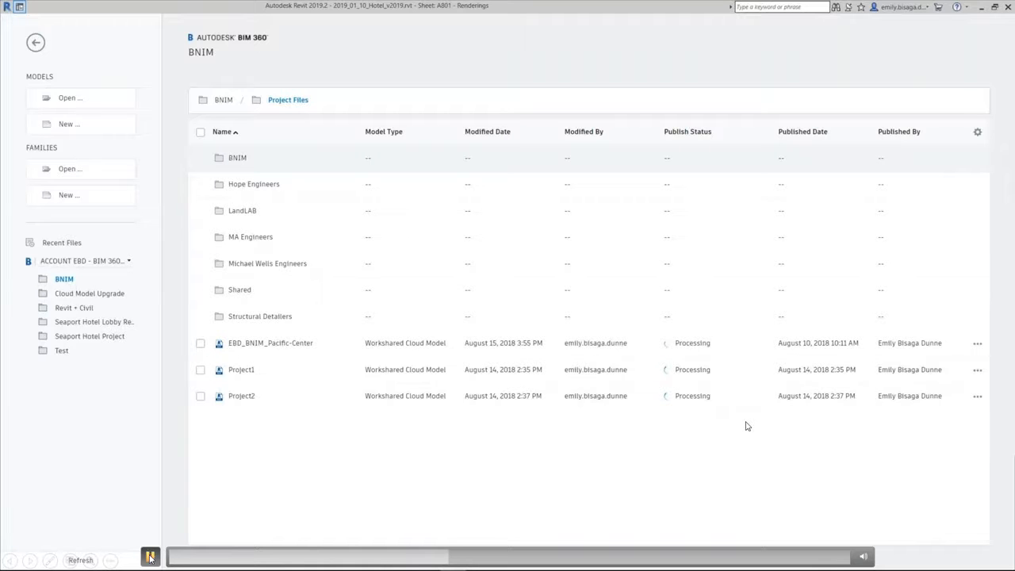
{"action": "mouse_move", "coordinate": [864, 556]}
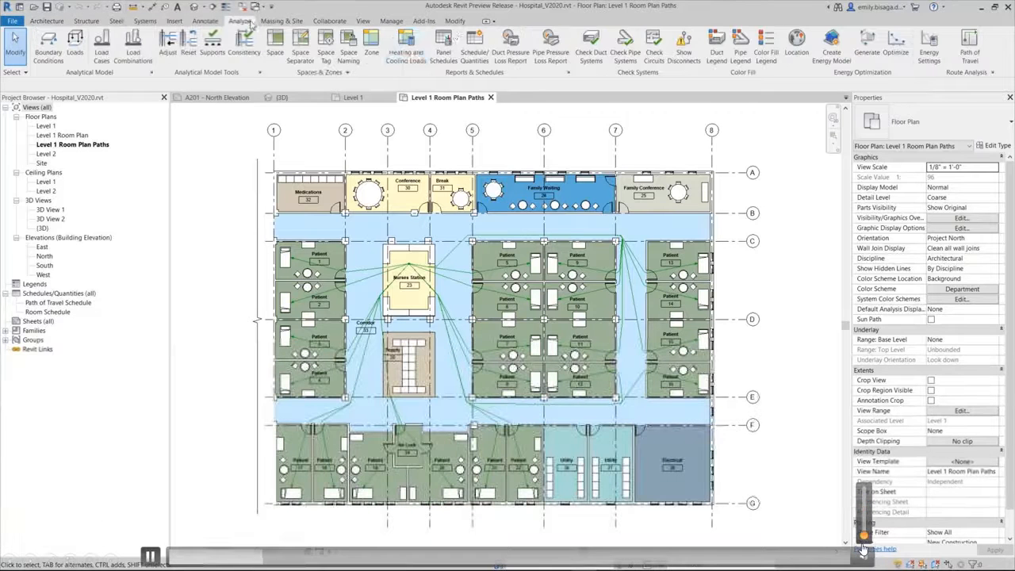
Create a path of travel from Nurses Station 23 to the table in Conference room 30
{"action": "left_click", "coordinate": [975, 49]}
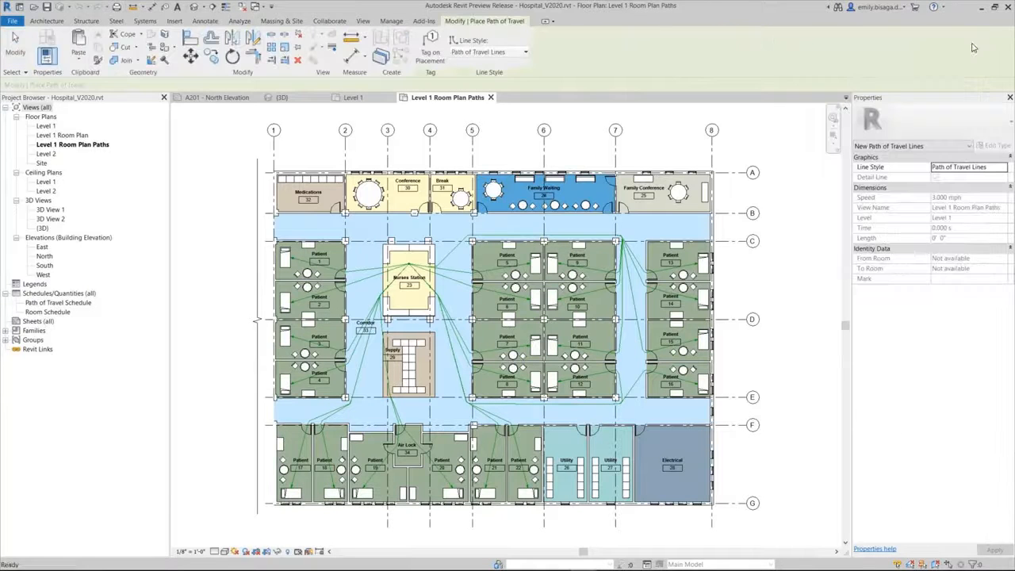
{"action": "left_click", "coordinate": [410, 262]}
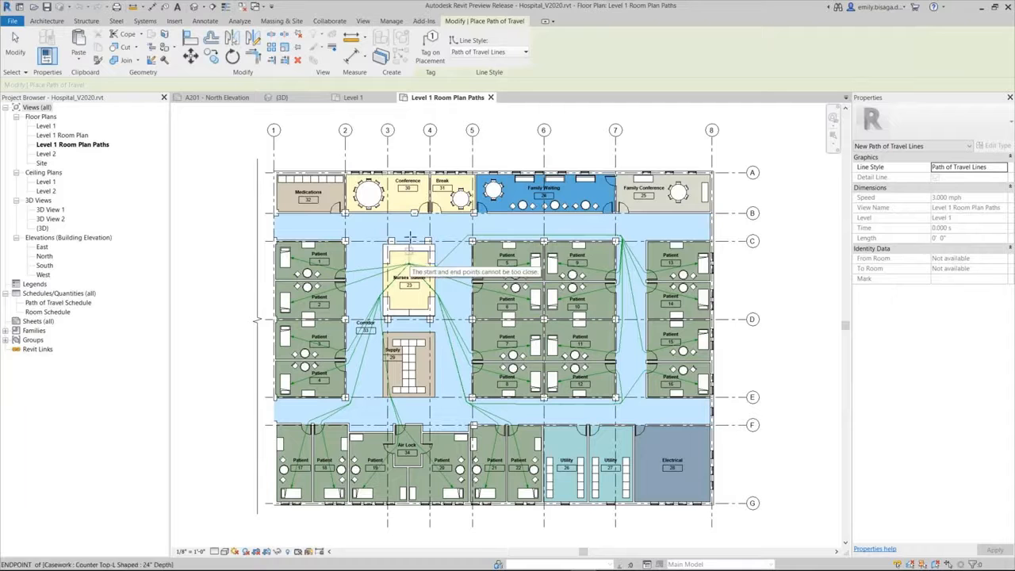
{"action": "scroll", "coordinate": [387, 189], "scroll_direction": "up", "scroll_amount": 1}
{"action": "scroll", "coordinate": [388, 189], "scroll_direction": "up", "scroll_amount": 4}
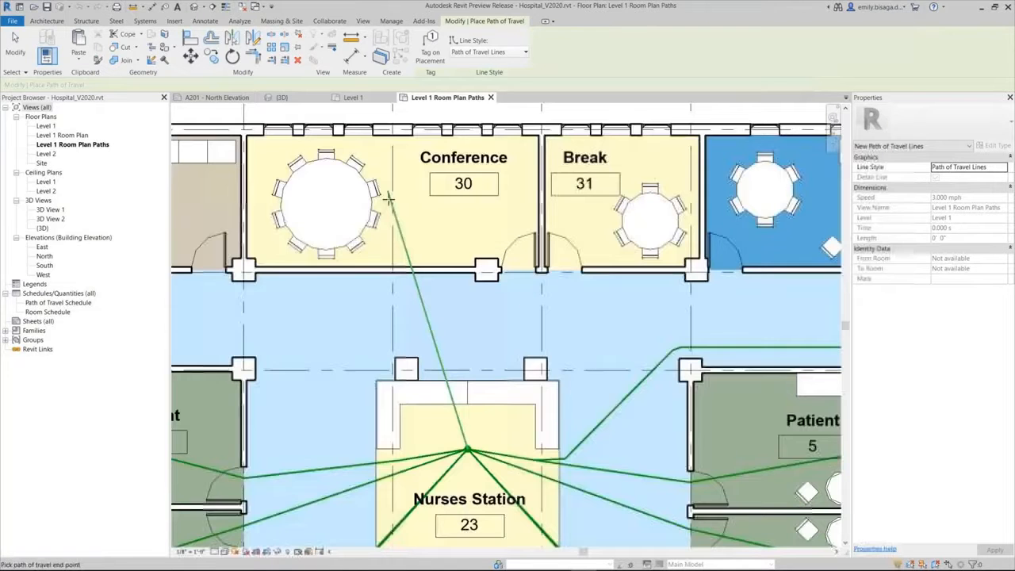
{"action": "left_click", "coordinate": [386, 197]}
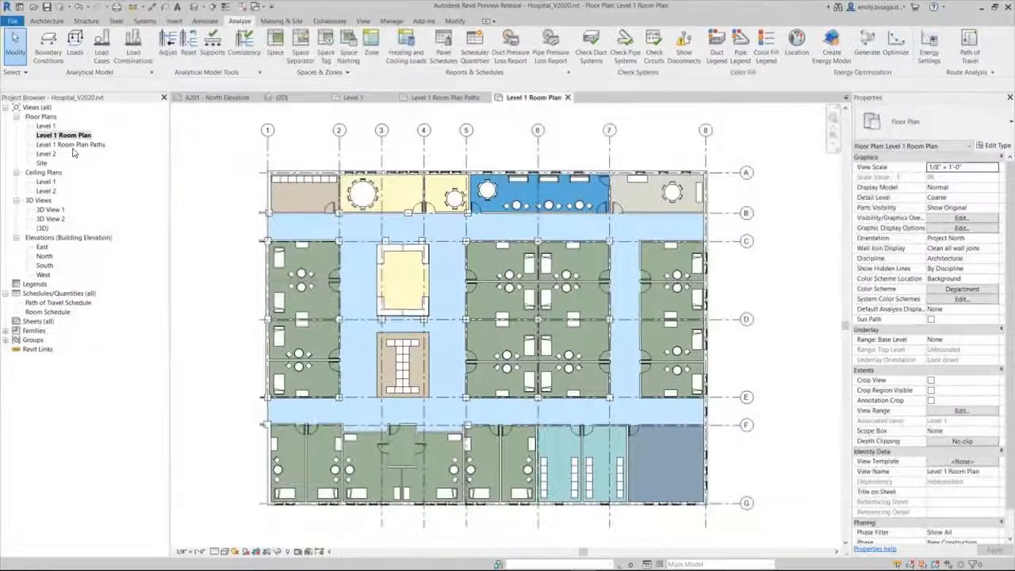
Reopen the Level 1 Room Plan Paths floor plan and access the project's Additional Settings
{"action": "double_click", "coordinate": [76, 145]}
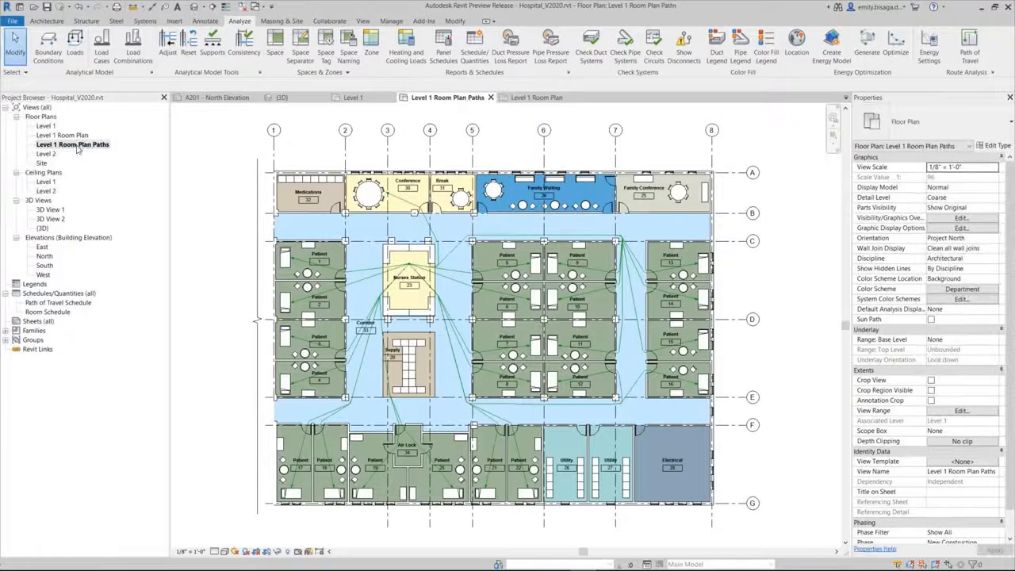
{"action": "left_click", "coordinate": [391, 21]}
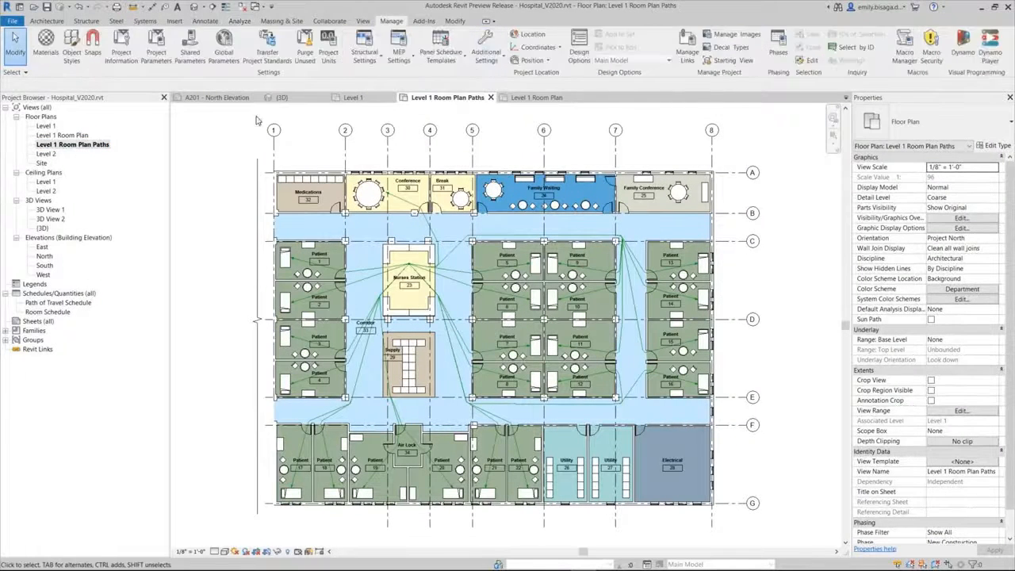
{"action": "left_click", "coordinate": [487, 48]}
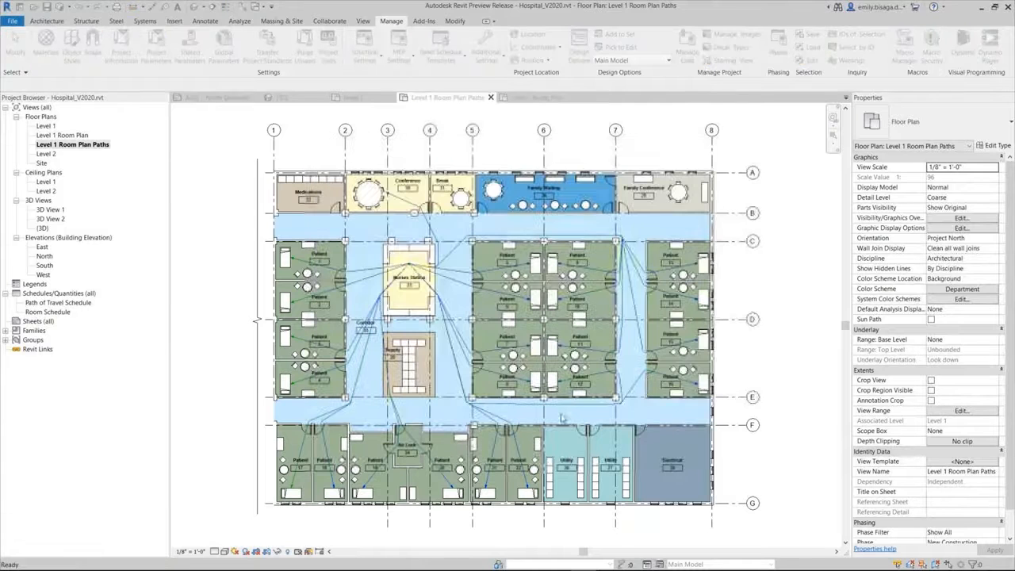
Check the time and length of the nurses station to conference room path, and open the Path of Travel Schedule
{"action": "left_click", "coordinate": [431, 226]}
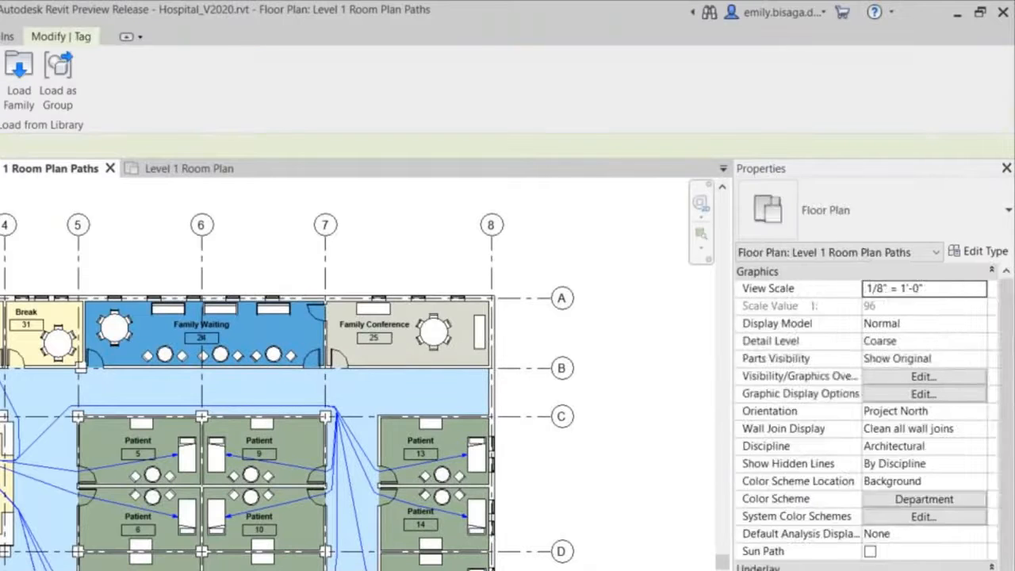
{"action": "double_click", "coordinate": [43, 305]}
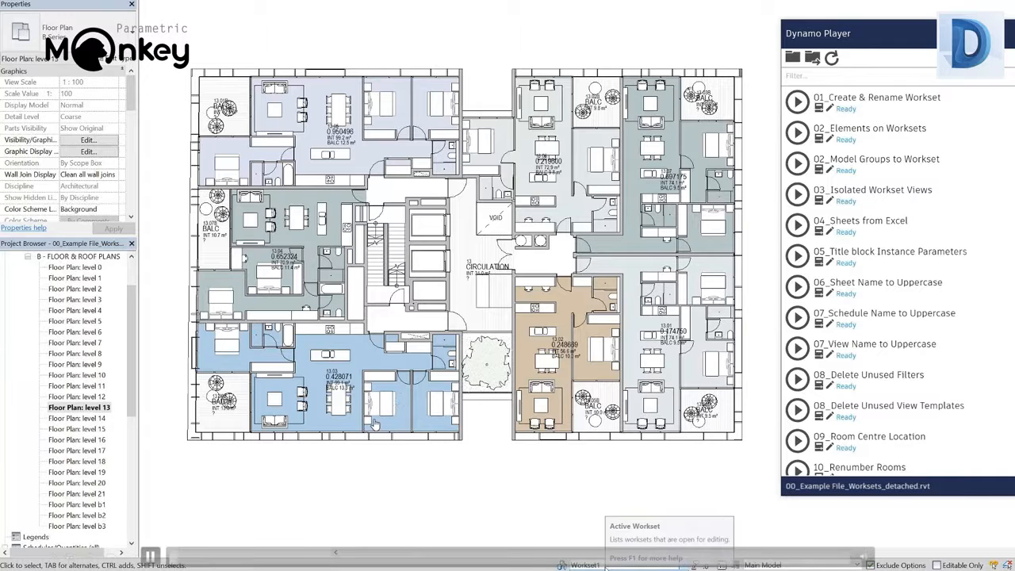
Run the 01_Create & Rename Workset and 02_Elements on Worksets scripts in Dynamo Player, checking the active workset list in between
{"action": "left_click", "coordinate": [799, 102]}
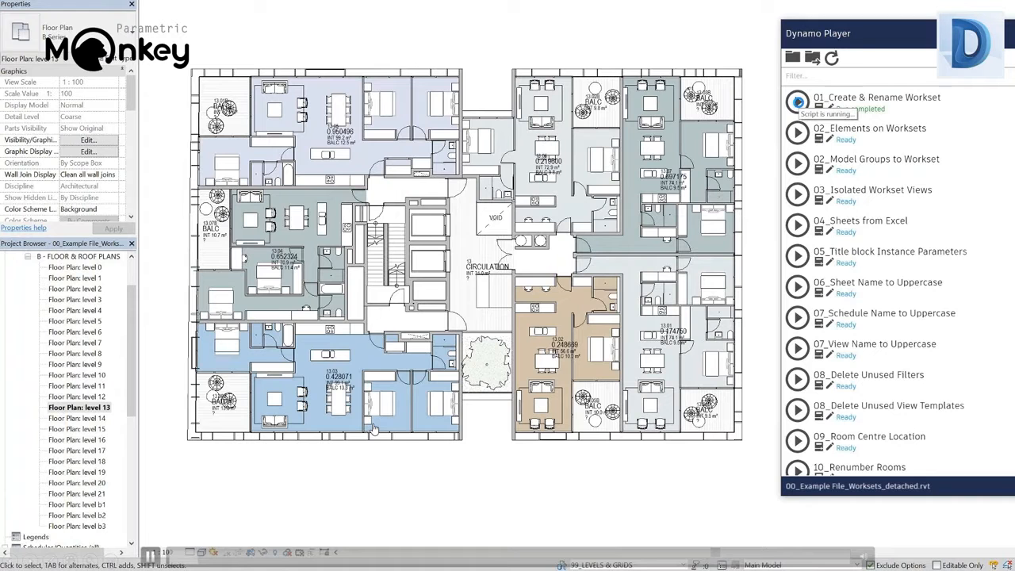
{"action": "left_click", "coordinate": [659, 565]}
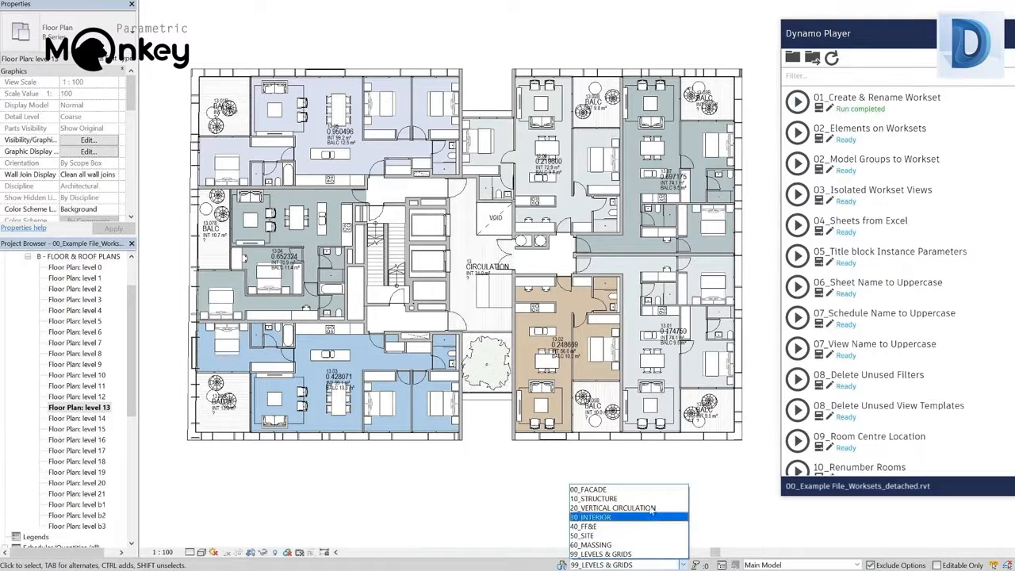
{"action": "left_click", "coordinate": [759, 316]}
{"action": "left_click", "coordinate": [797, 132]}
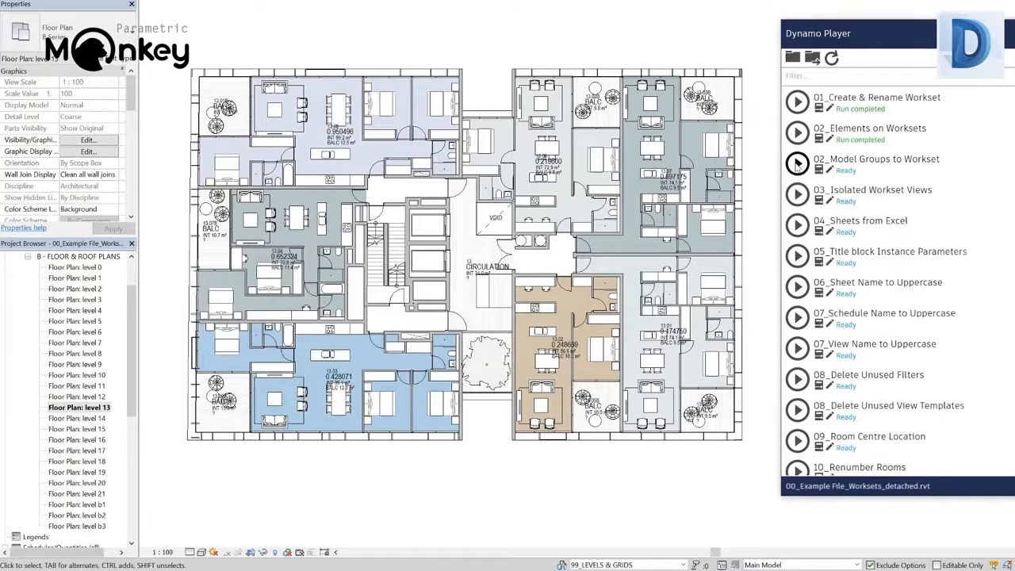
Run the 02_Model Groups to Workset and 03_Isolated Workset Views scripts, and review the 3D_WS_30, 3D_WS_20 and 3D_WS_50 views
{"action": "left_click", "coordinate": [798, 163]}
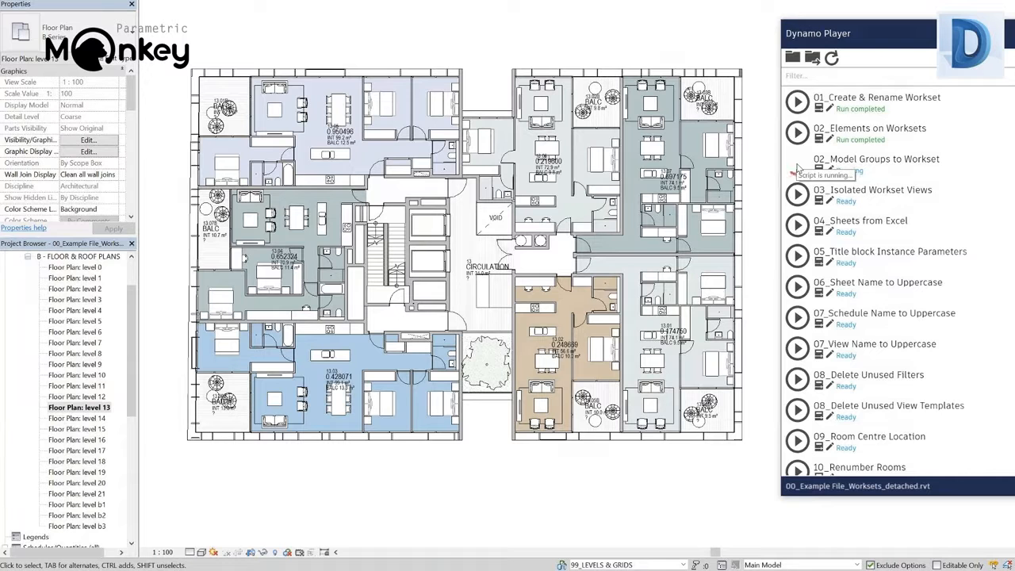
{"action": "left_click", "coordinate": [798, 194]}
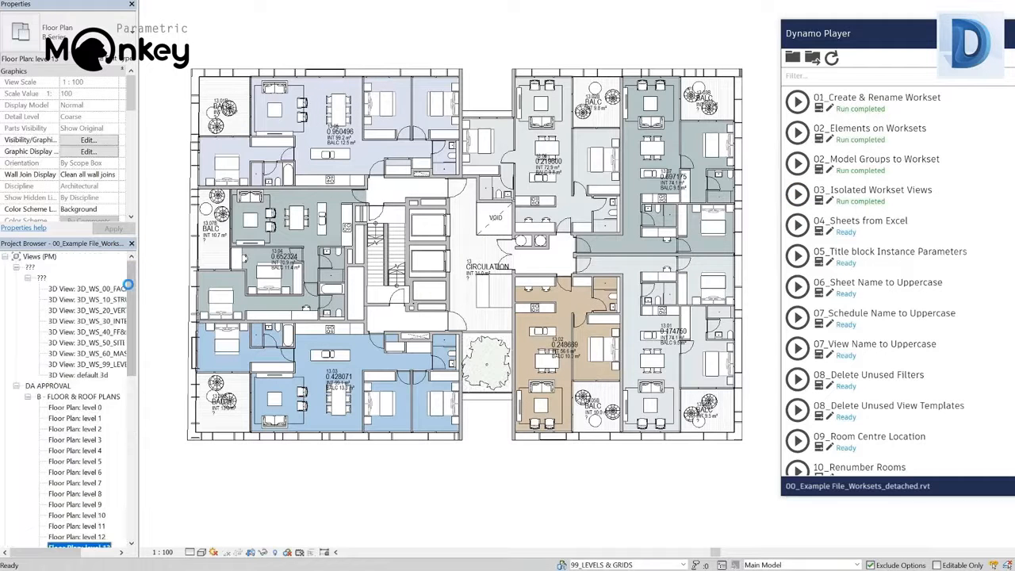
{"action": "double_click", "coordinate": [91, 322]}
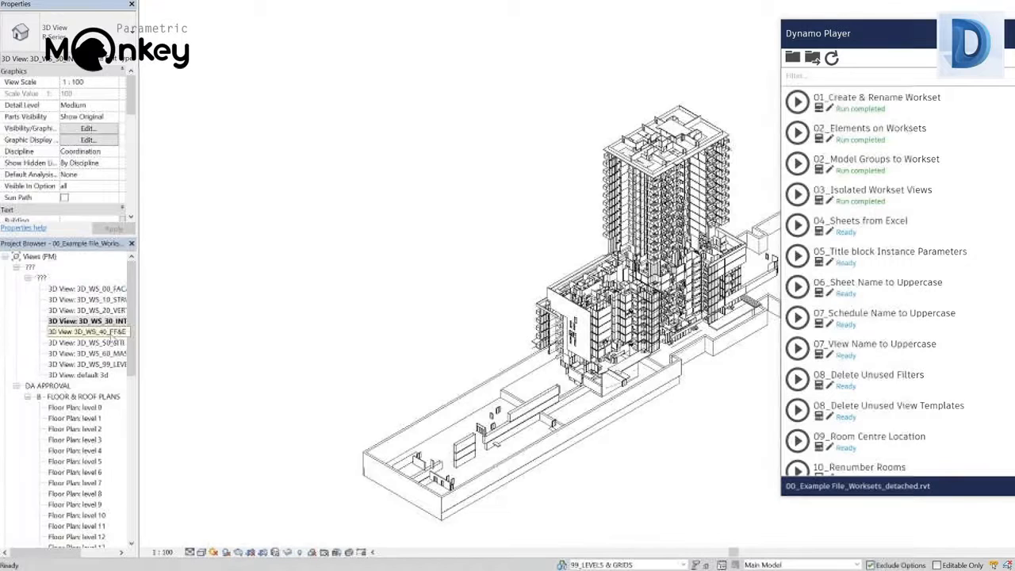
{"action": "double_click", "coordinate": [88, 310]}
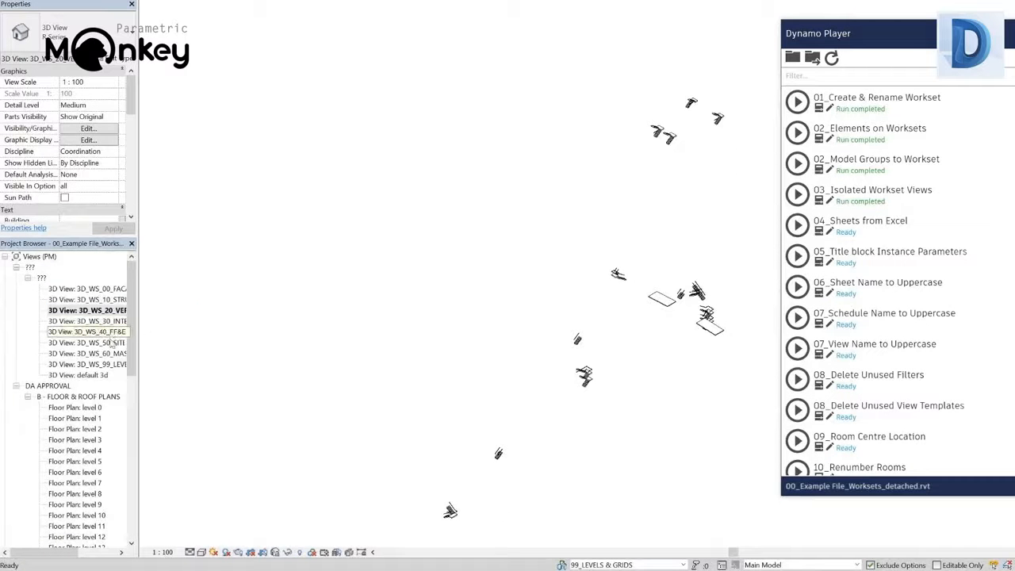
{"action": "double_click", "coordinate": [111, 343]}
Run the 04_Sheets from Excel script with the 04_Sheets From Excel.xlsx list and open sheet B01 - Floor Plan Level 01
{"action": "left_click", "coordinate": [797, 225]}
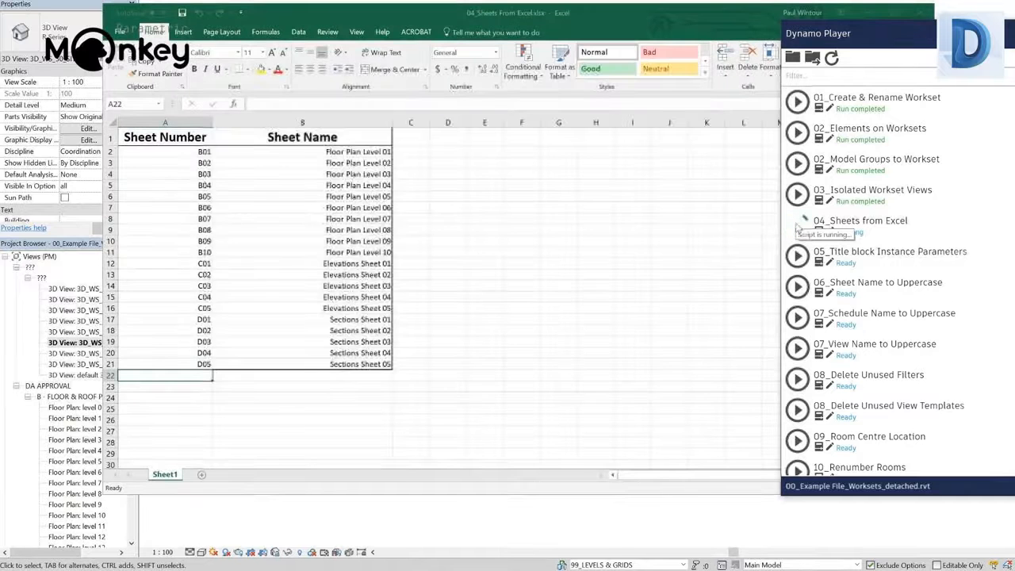
{"action": "left_click", "coordinate": [868, 10]}
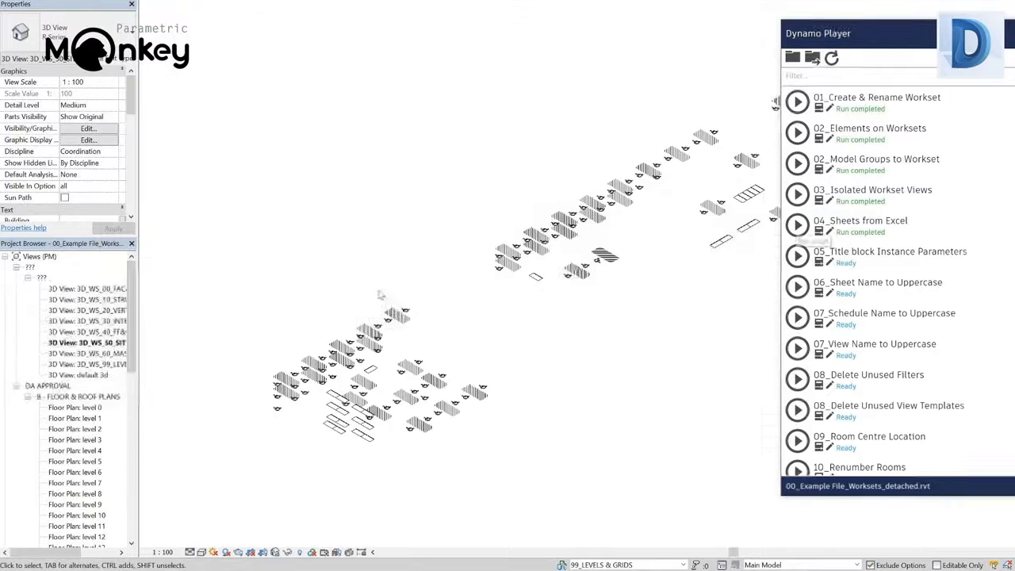
{"action": "scroll", "coordinate": [132, 476], "scroll_direction": "down", "scroll_amount": 10}
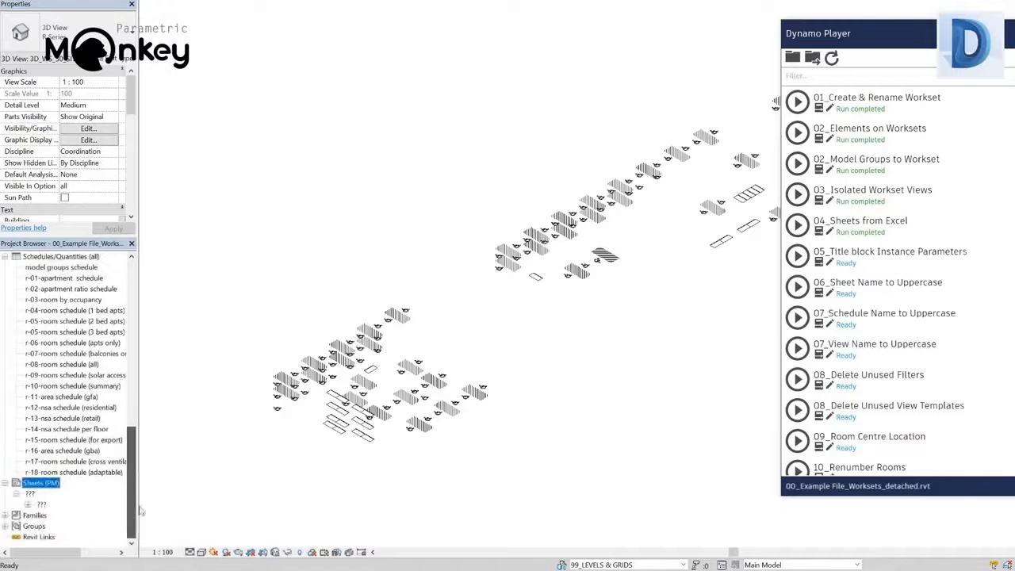
{"action": "left_click", "coordinate": [28, 505]}
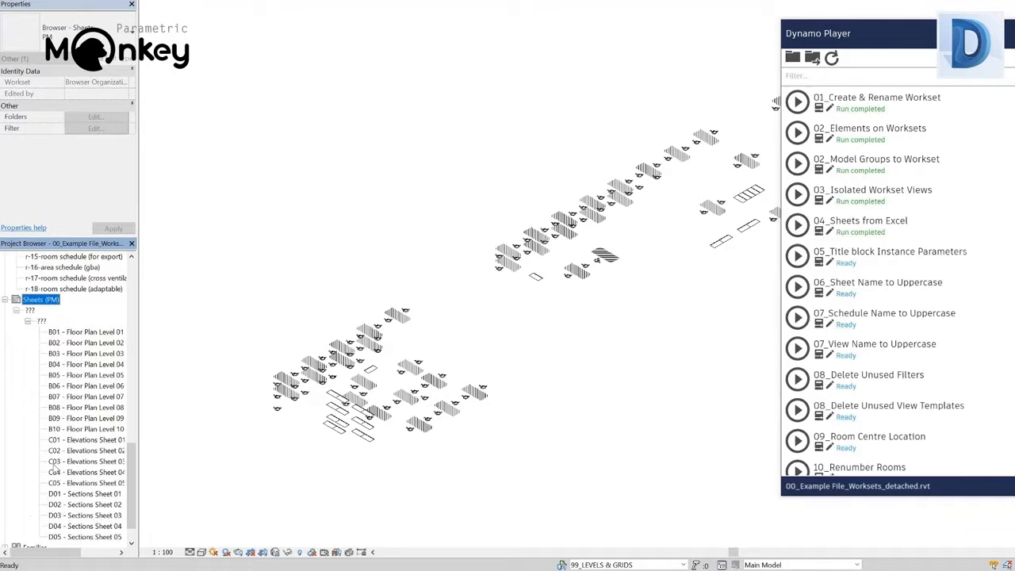
{"action": "left_click", "coordinate": [87, 333]}
{"action": "double_click", "coordinate": [86, 333]}
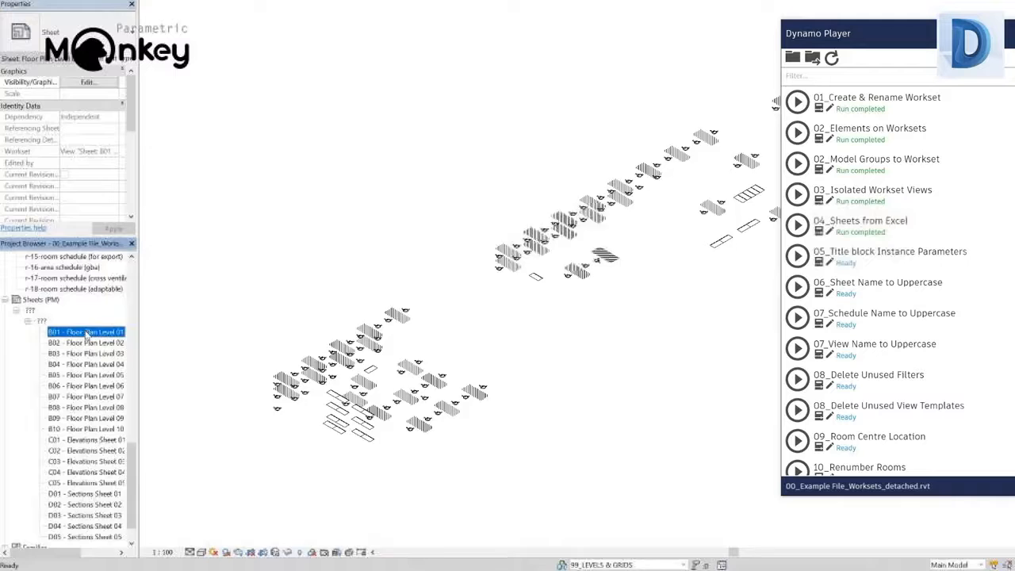
Run the 06_Sheet Name to Uppercase script and check the sheet names in the project
{"action": "left_click", "coordinate": [797, 284]}
{"action": "left_click_drag", "start_coordinate": [136, 473], "coordinate": [154, 400]}
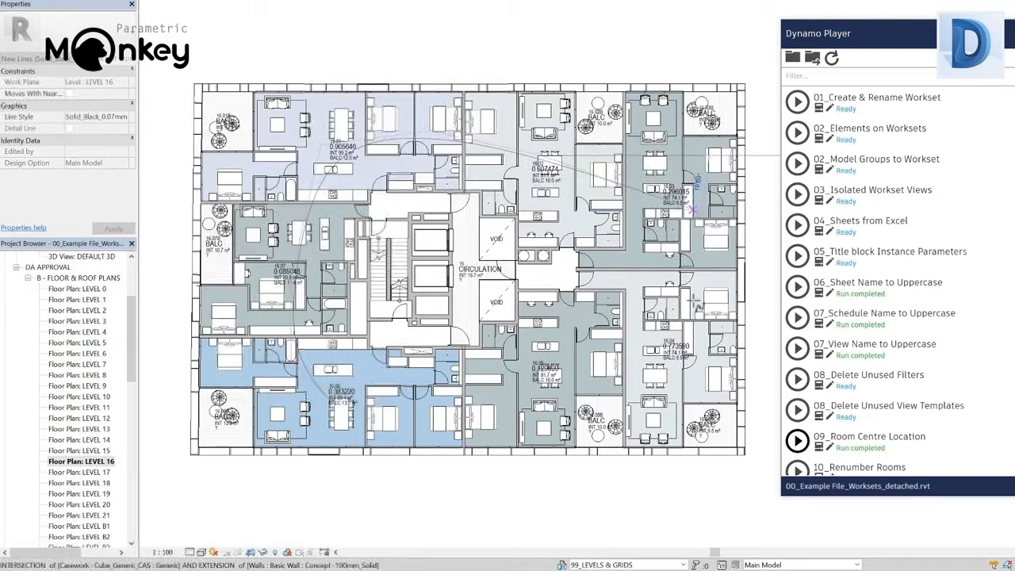
Finish drawing the spline model line that loops through the Level 16 apartments, ending in apartment 16.05
{"action": "left_click", "coordinate": [691, 357]}
{"action": "left_click", "coordinate": [550, 364]}
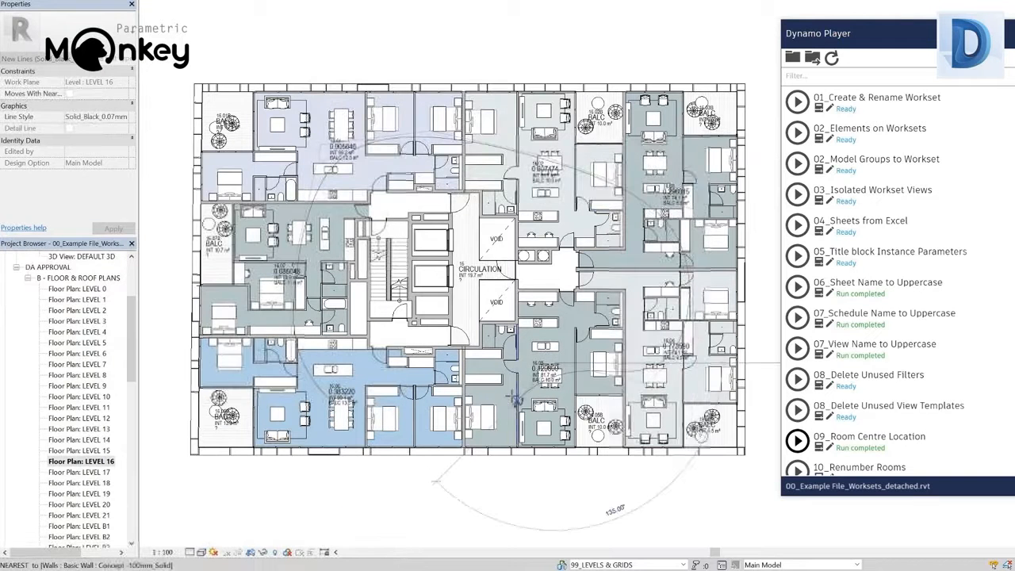
{"action": "right_click", "coordinate": [525, 391]}
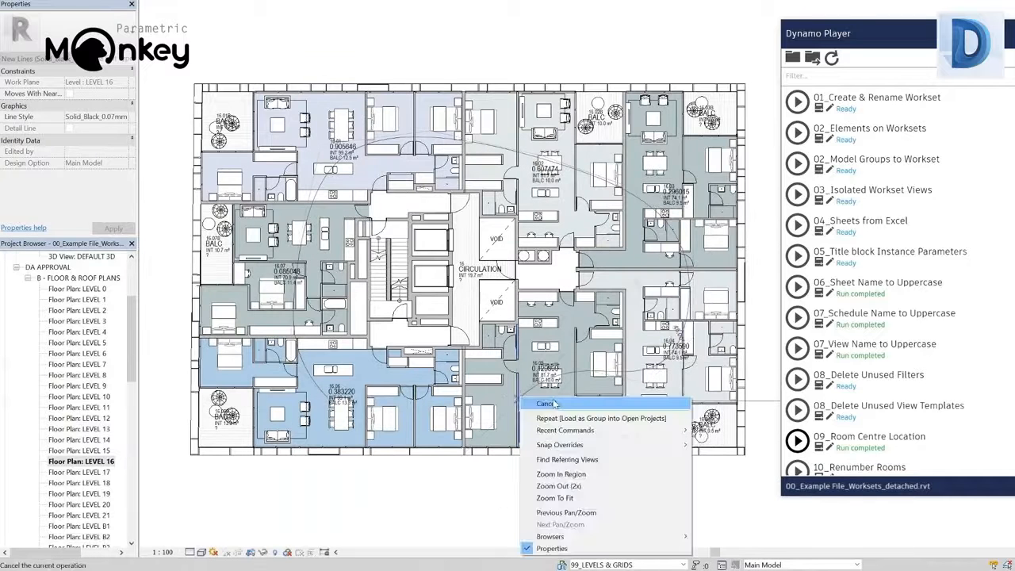
{"action": "left_click", "coordinate": [546, 399]}
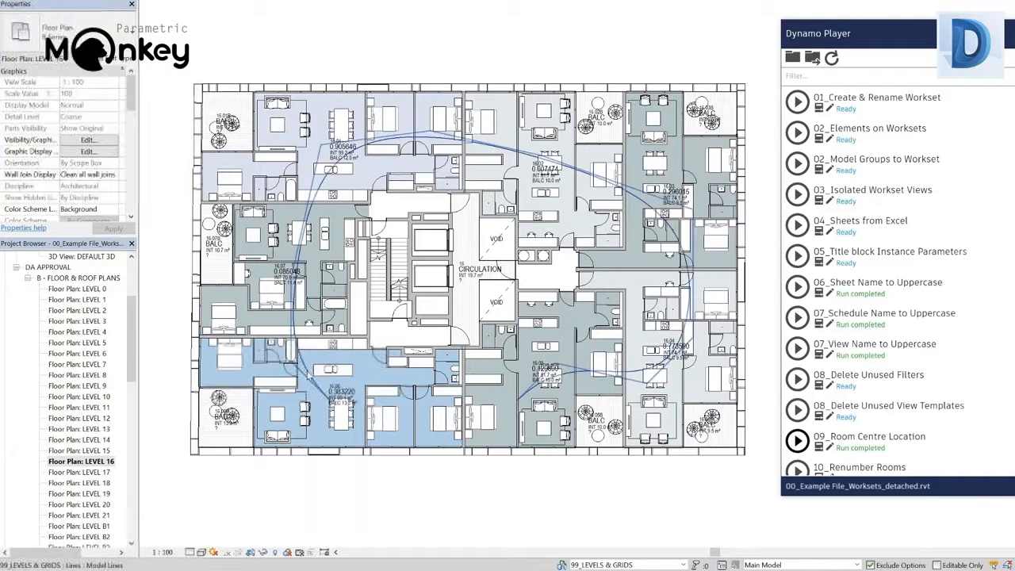
Temporarily isolate the spline in the Level 16 floor plan
{"action": "left_click", "coordinate": [312, 390]}
{"action": "left_click", "coordinate": [264, 553]}
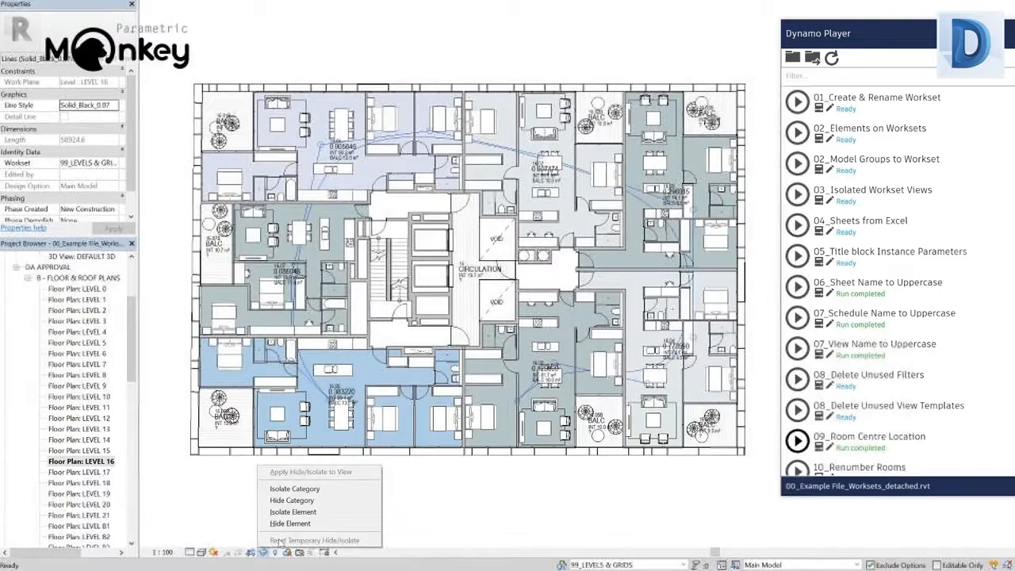
{"action": "left_click", "coordinate": [293, 513]}
Set up the 10_Renumber Rooms script with number prefix 16. and the spline as the model element
{"action": "scroll", "coordinate": [819, 439], "scroll_direction": "down", "scroll_amount": 2}
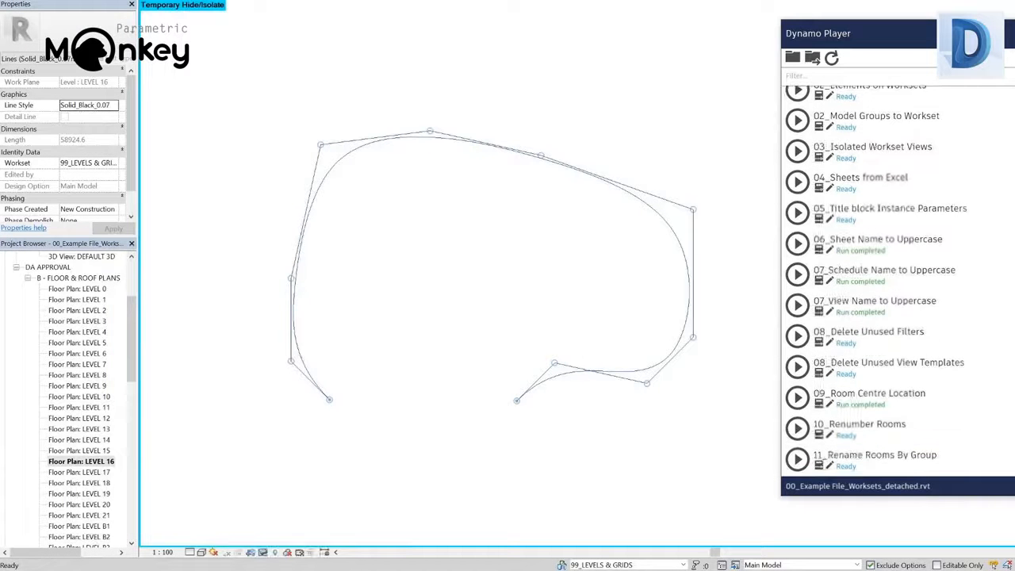
{"action": "left_click", "coordinate": [819, 436]}
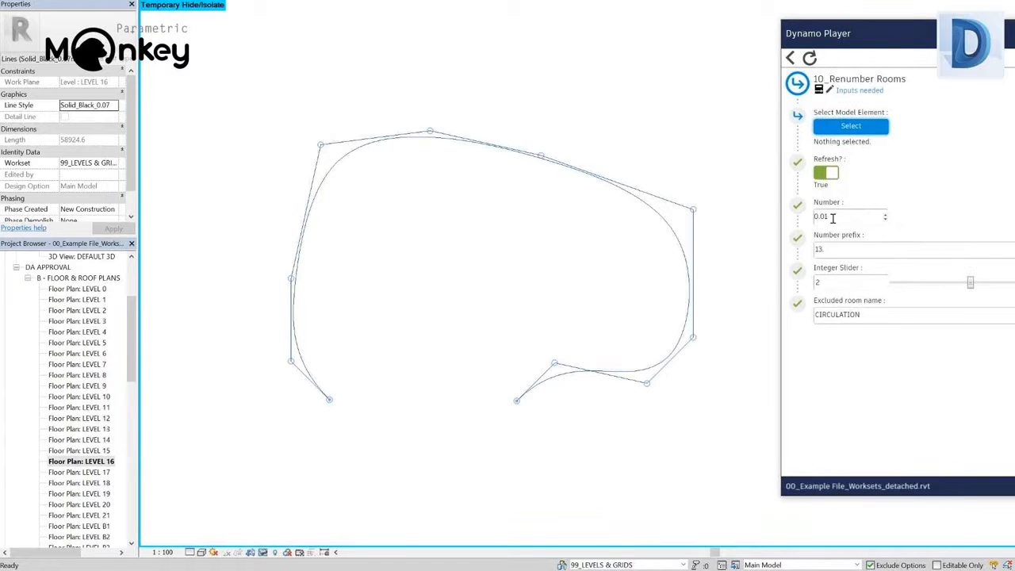
{"action": "left_click", "coordinate": [823, 251]}
{"action": "left_click", "coordinate": [849, 127]}
{"action": "left_click", "coordinate": [484, 151]}
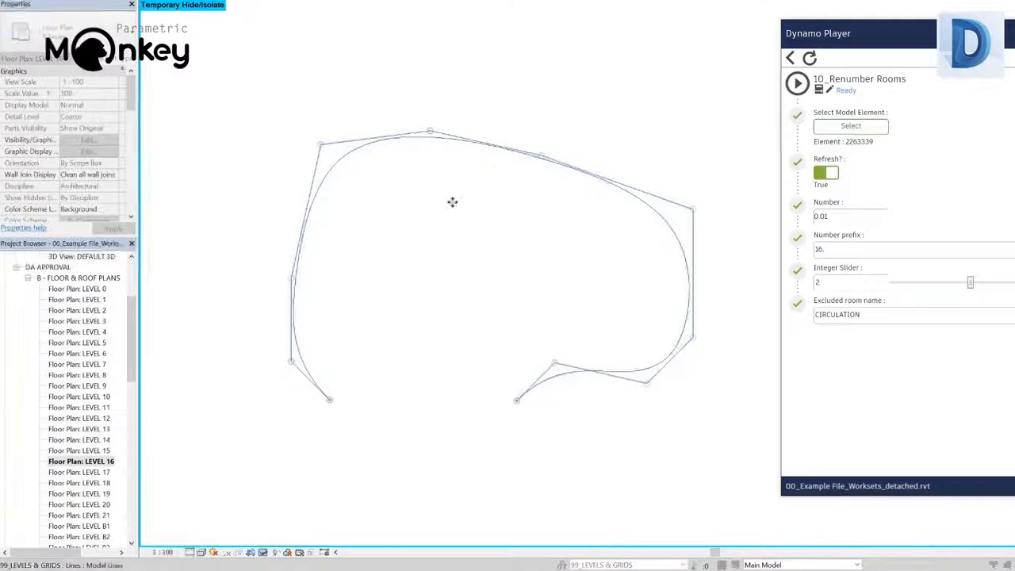
Reset the temporary isolation and run the 10_Renumber Rooms script on the Level 16 apartments, checking the numbering along the spline
{"action": "left_click", "coordinate": [264, 553]}
{"action": "left_click", "coordinate": [298, 542]}
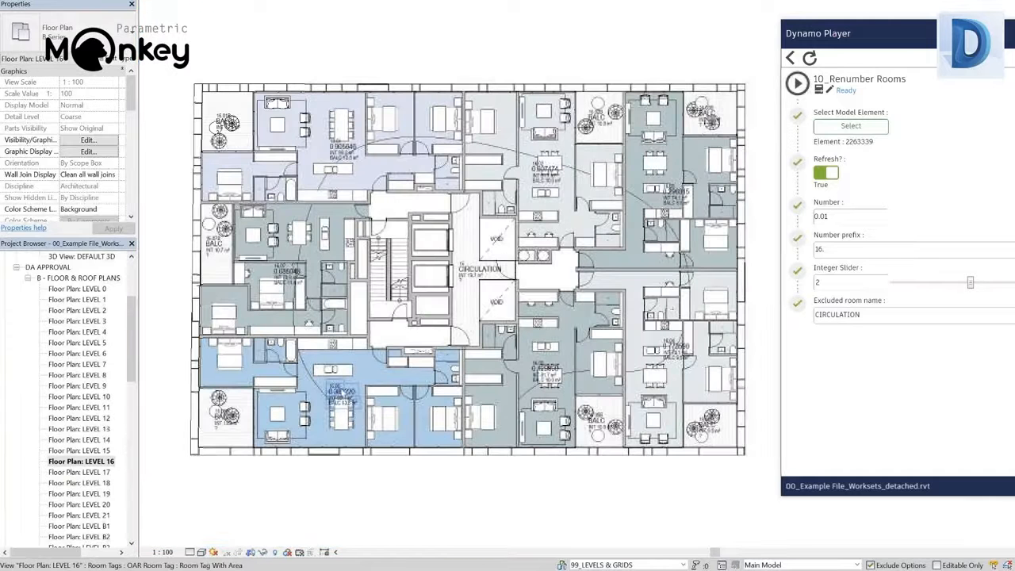
{"action": "scroll", "coordinate": [322, 383], "scroll_direction": "up", "scroll_amount": 3}
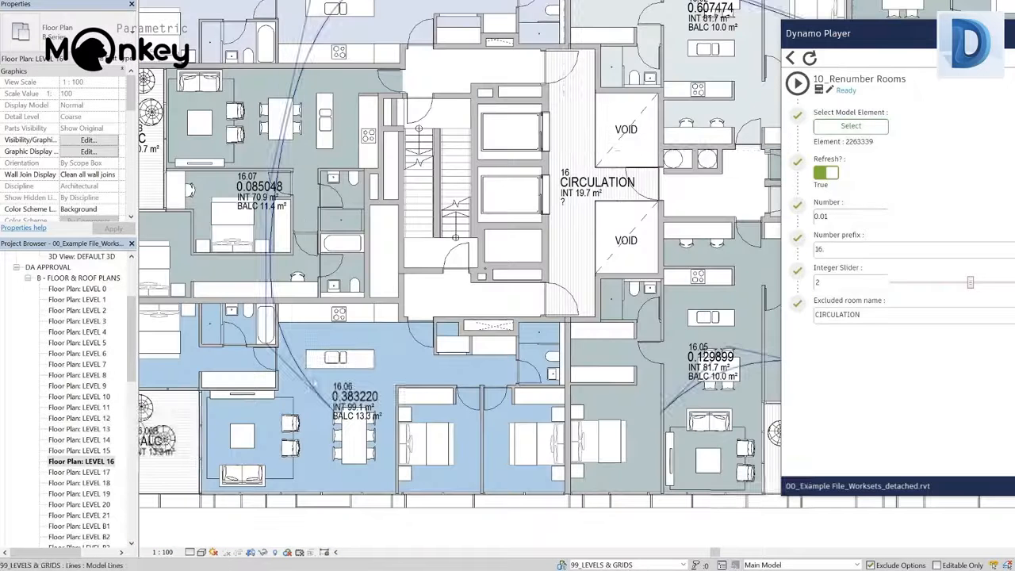
{"action": "left_click", "coordinate": [798, 83]}
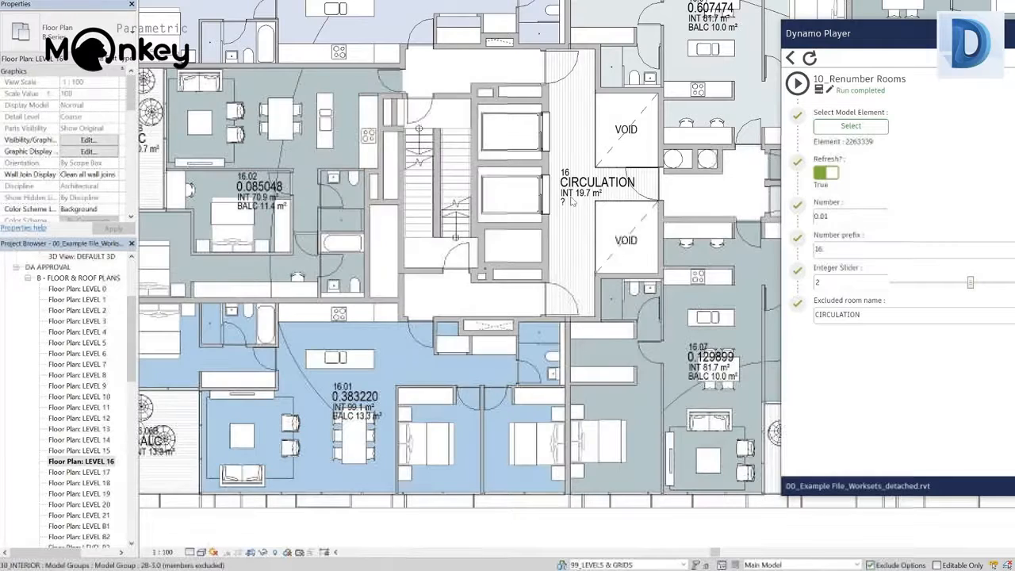
{"action": "scroll", "coordinate": [337, 384], "scroll_direction": "up", "scroll_amount": 2}
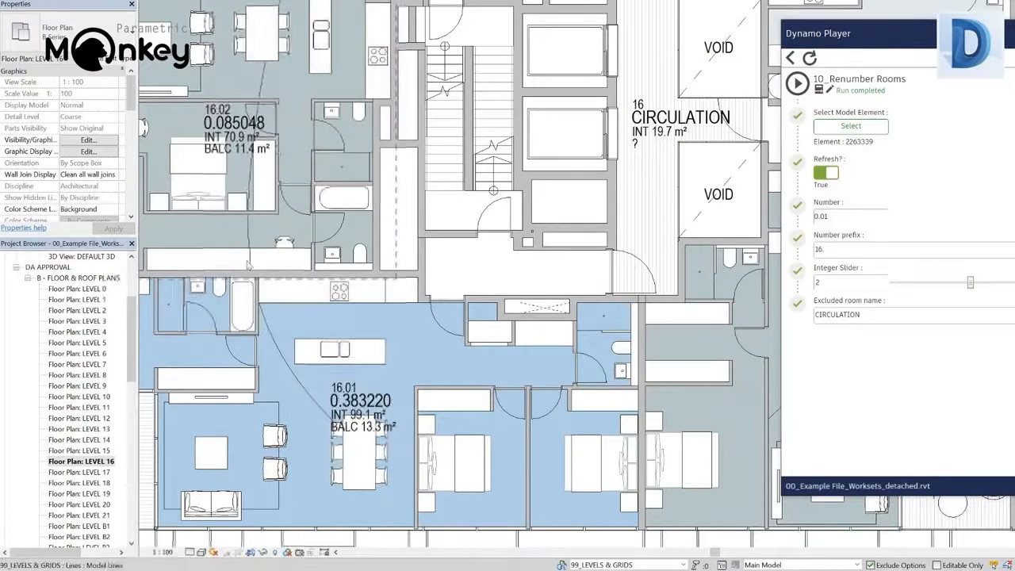
{"action": "middle_click_drag", "start_coordinate": [279, 149], "coordinate": [275, 446]}
{"action": "middle_click_drag", "start_coordinate": [656, 267], "coordinate": [325, 29]}
{"action": "middle_click_drag", "start_coordinate": [354, 196], "coordinate": [696, 155]}
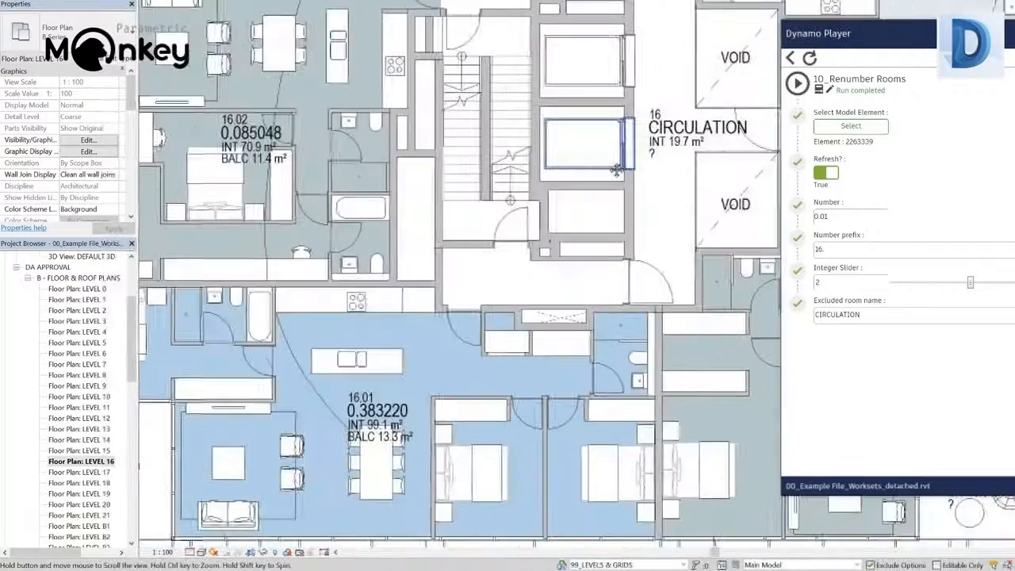
Run the 11_Rename Rooms By Group script and inspect the model groups of apartments 16.01 and 16.02
{"action": "left_click", "coordinate": [792, 57]}
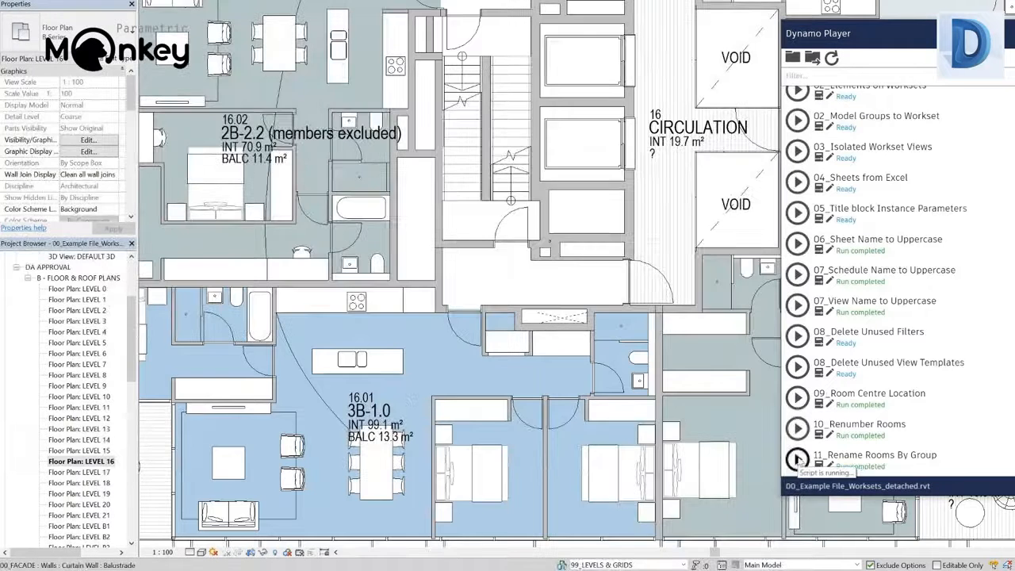
{"action": "left_click", "coordinate": [456, 400]}
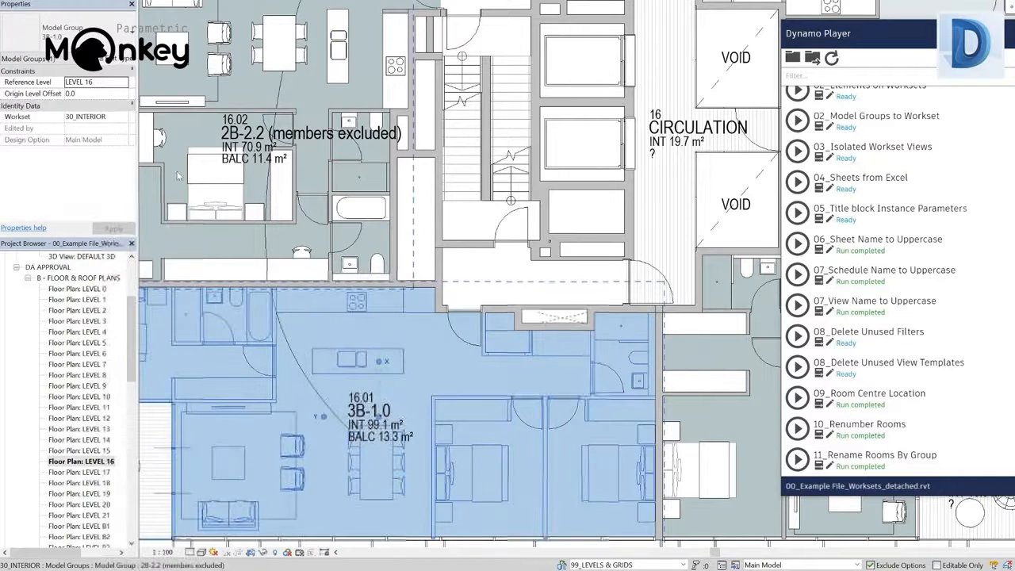
{"action": "left_click", "coordinate": [274, 107]}
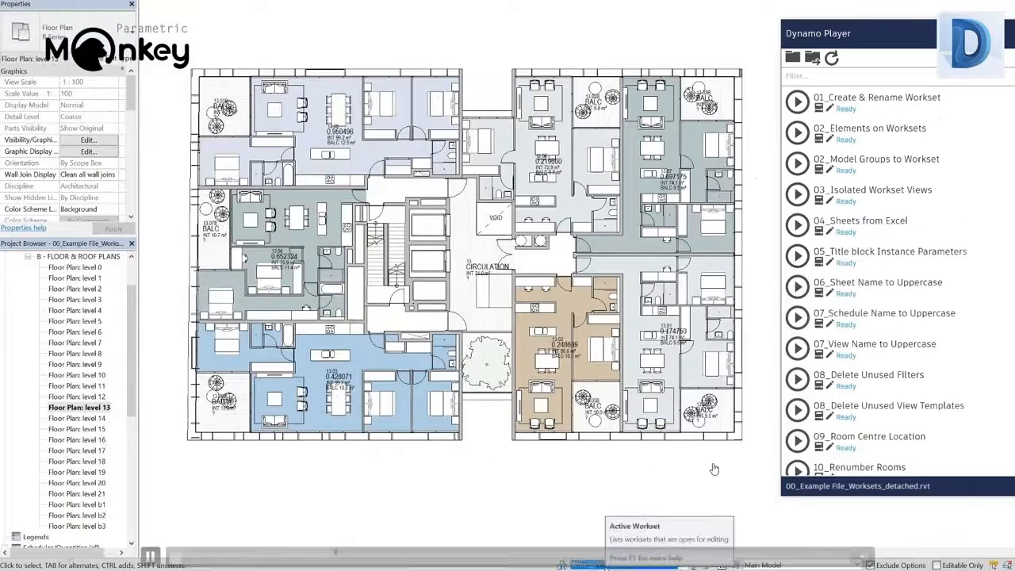
{"action": "left_click", "coordinate": [798, 102]}
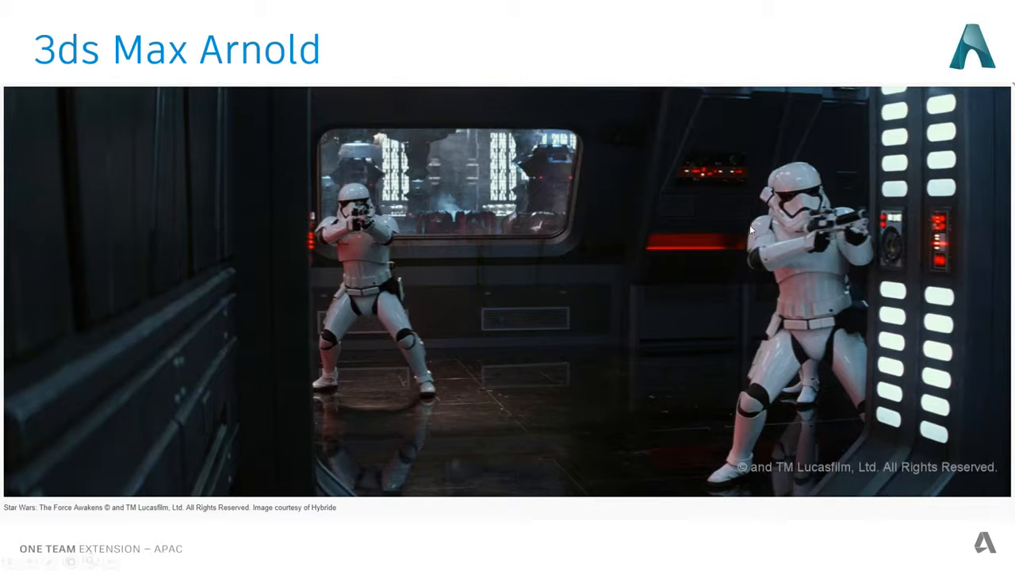
{"action": "left_click", "coordinate": [516, 284]}
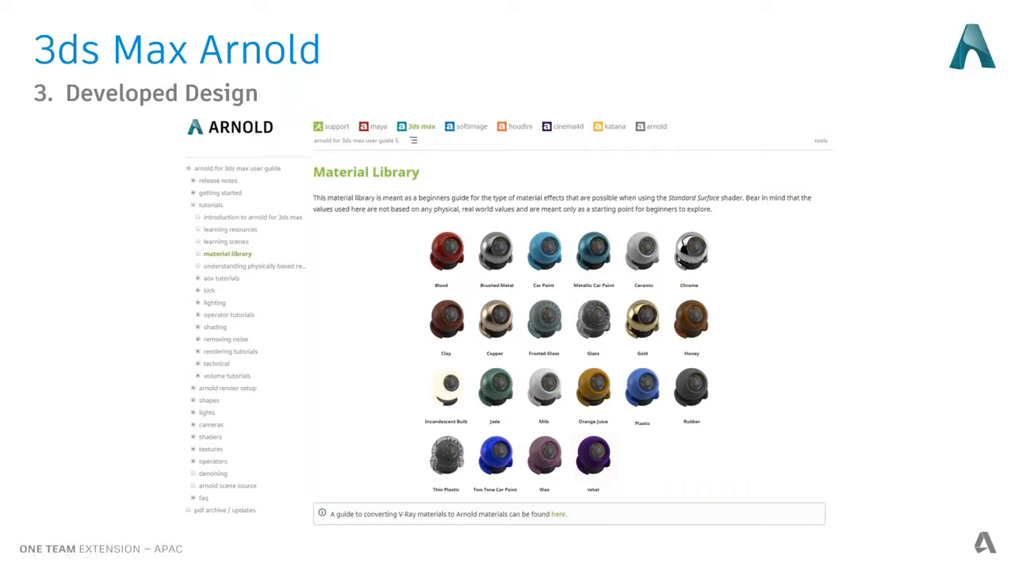
{"action": "left_click", "coordinate": [324, 402]}
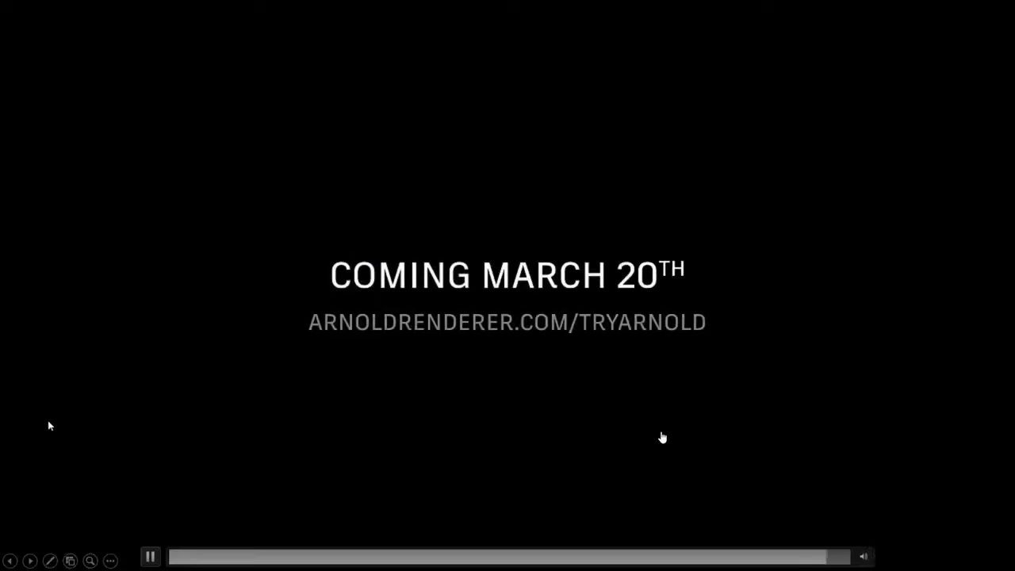
{"action": "key", "text": "Right"}
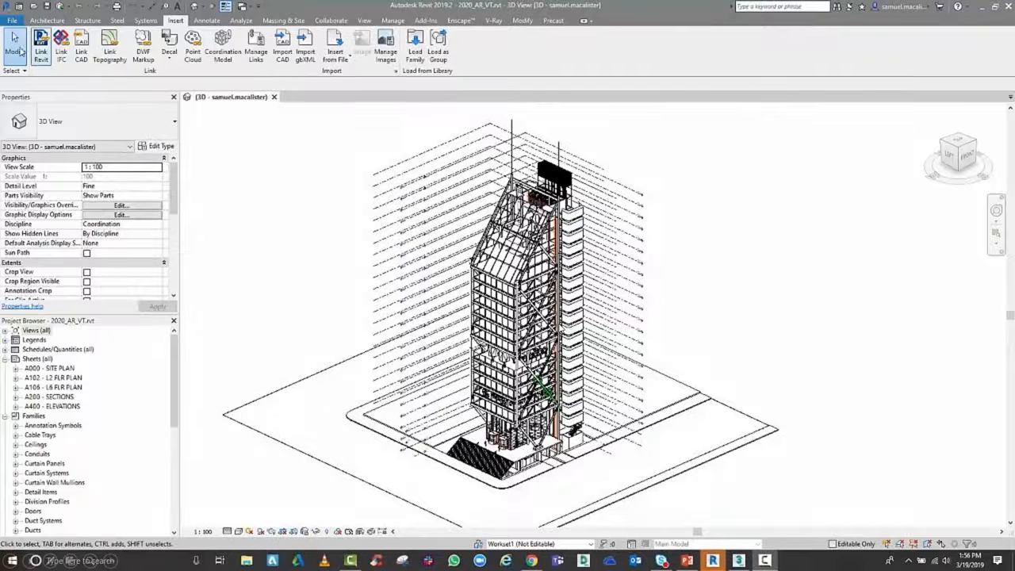
Export the 3D view as an FBX file named OTX DEMO into the 3DS MAX folder
{"action": "left_click", "coordinate": [12, 22]}
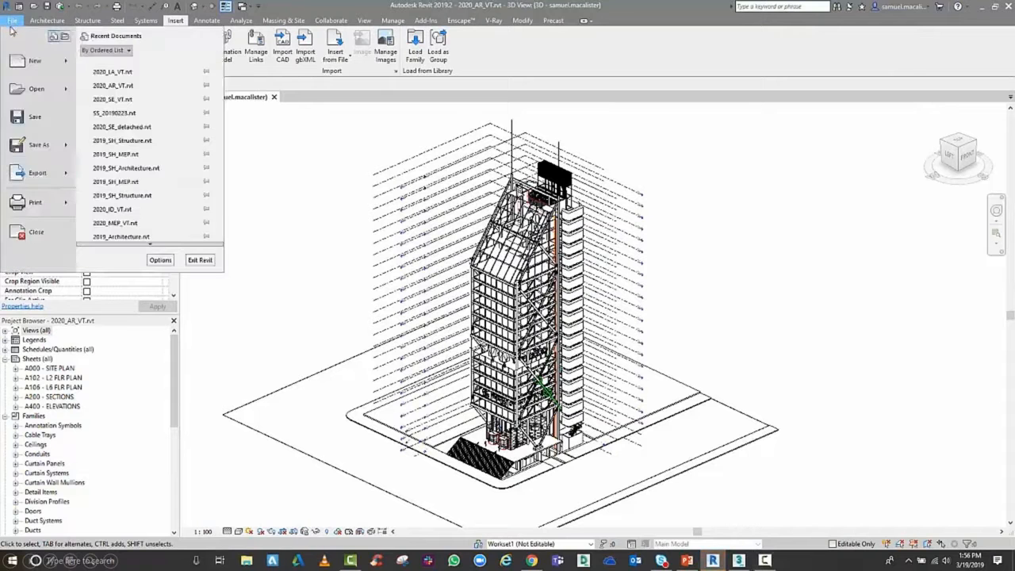
{"action": "mouse_move", "coordinate": [32, 188]}
{"action": "left_click", "coordinate": [118, 125]}
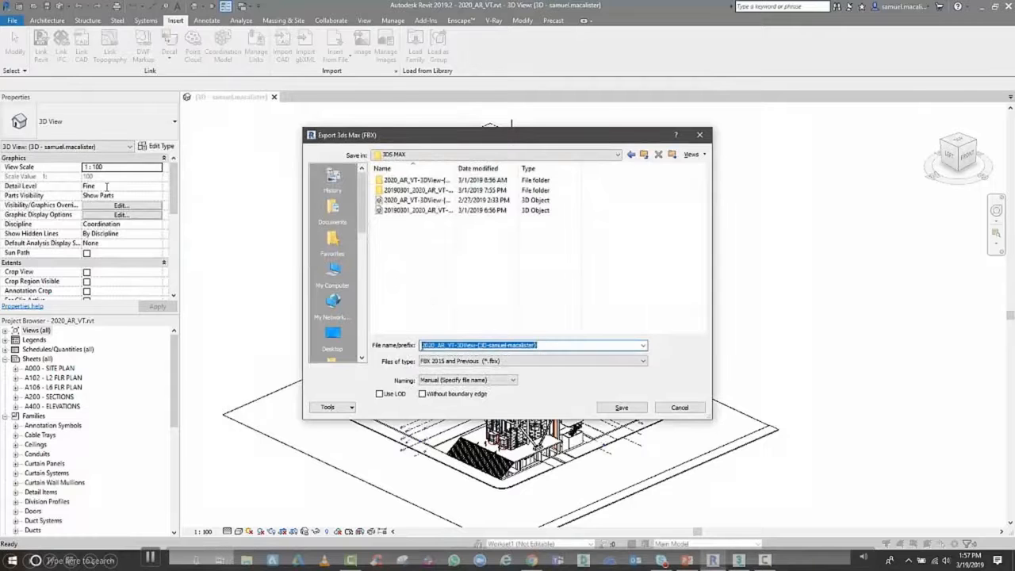
{"action": "type", "text": "D"}
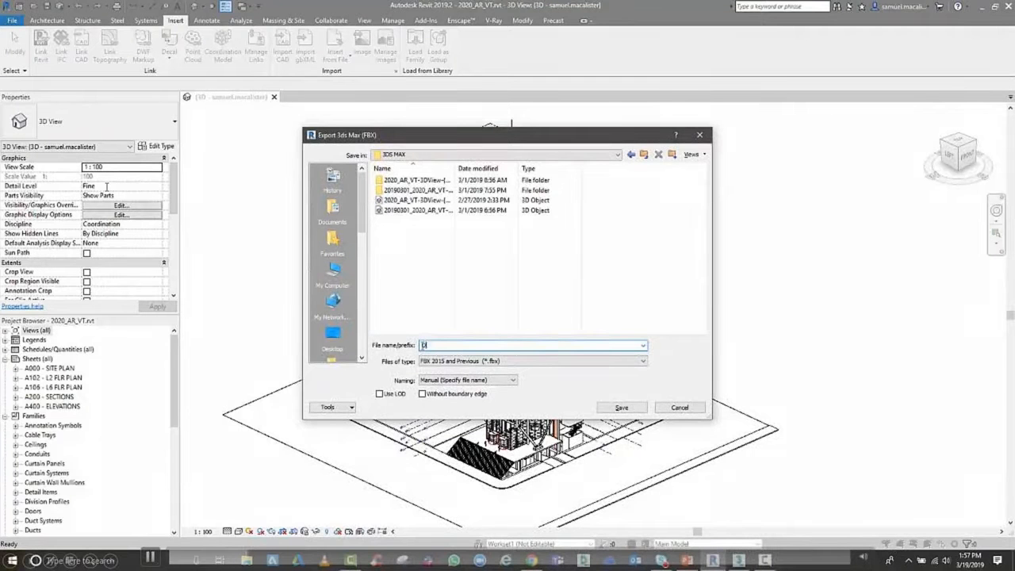
{"action": "type", "text": "TM DEMO"}
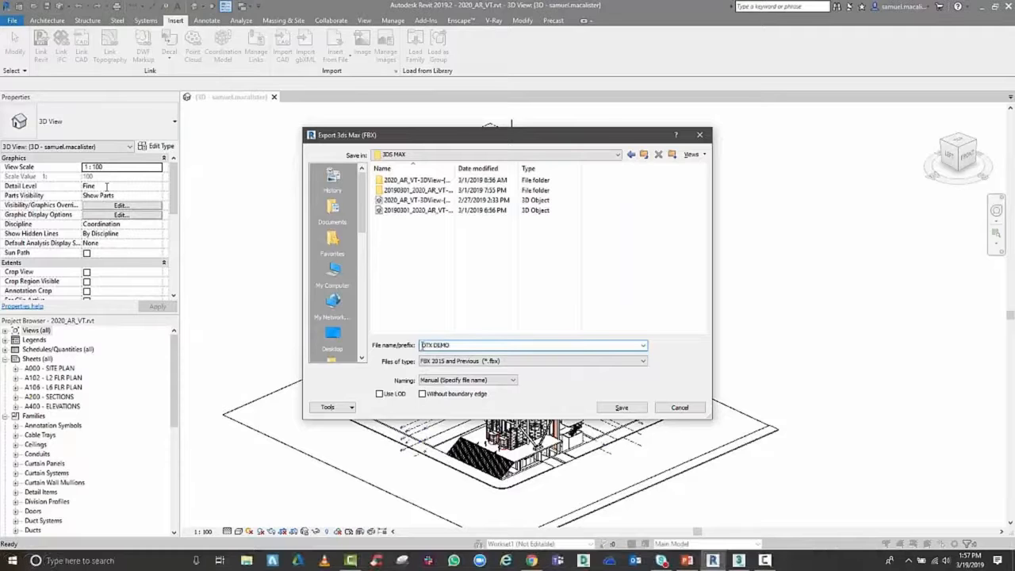
{"action": "left_click", "coordinate": [621, 408]}
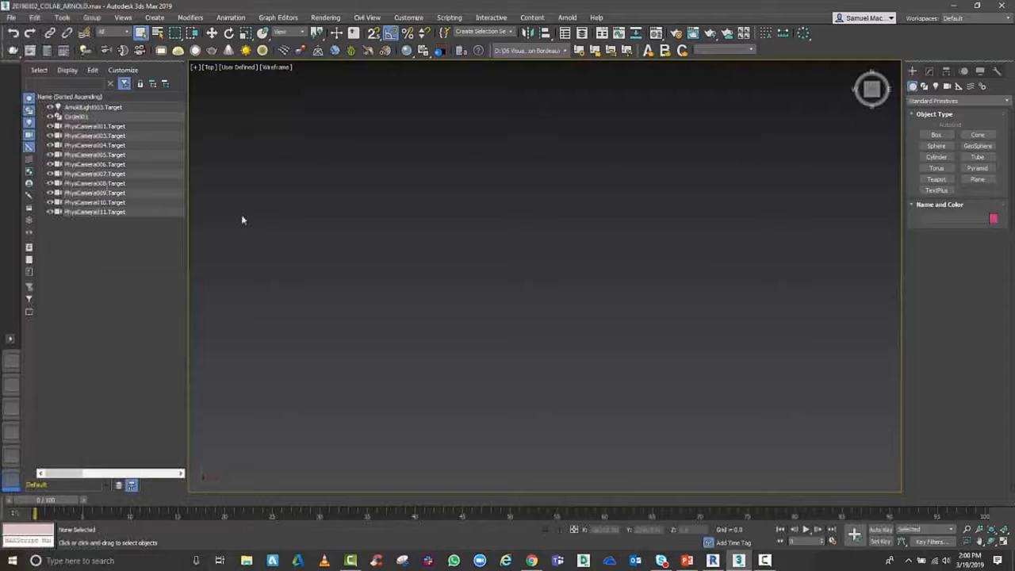
Switch to 3ds Max and choose 20190301_2020_AR_VT-3D.fbx from the 3DS MAX folder as the FBX file to link
{"action": "left_click", "coordinate": [10, 18]}
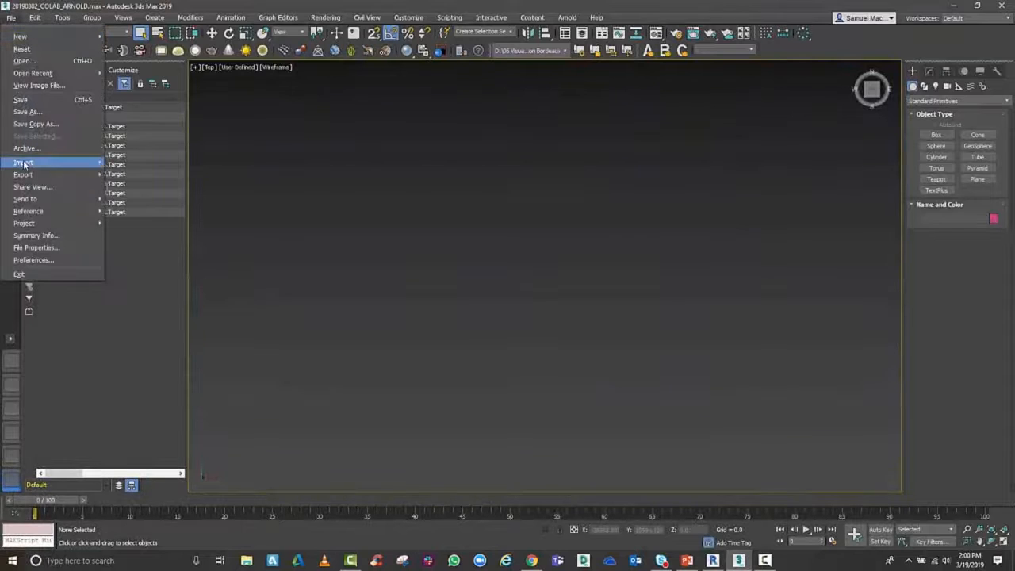
{"action": "mouse_move", "coordinate": [31, 163]}
{"action": "left_click", "coordinate": [128, 218]}
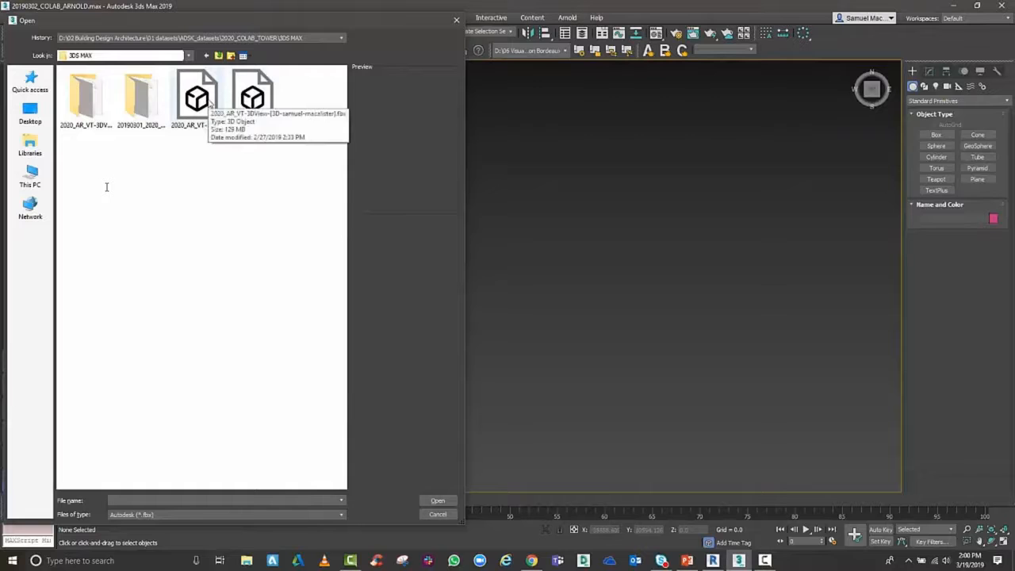
{"action": "left_click", "coordinate": [268, 132]}
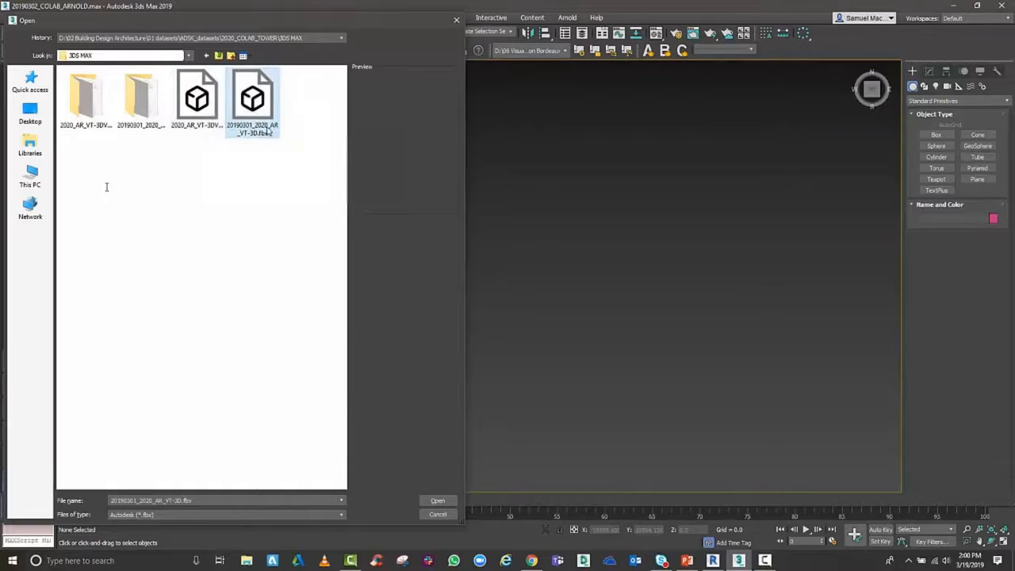
{"action": "left_click", "coordinate": [438, 501]}
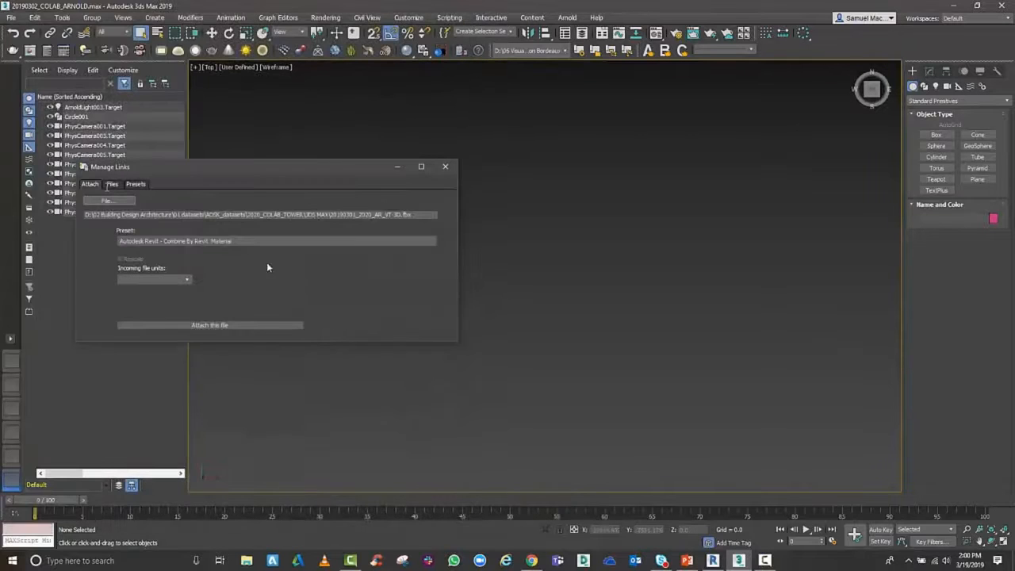
Set the link preset to Autodesk Revit - Combine By Revit Category and attach the FBX file to the scene
{"action": "left_click", "coordinate": [239, 242]}
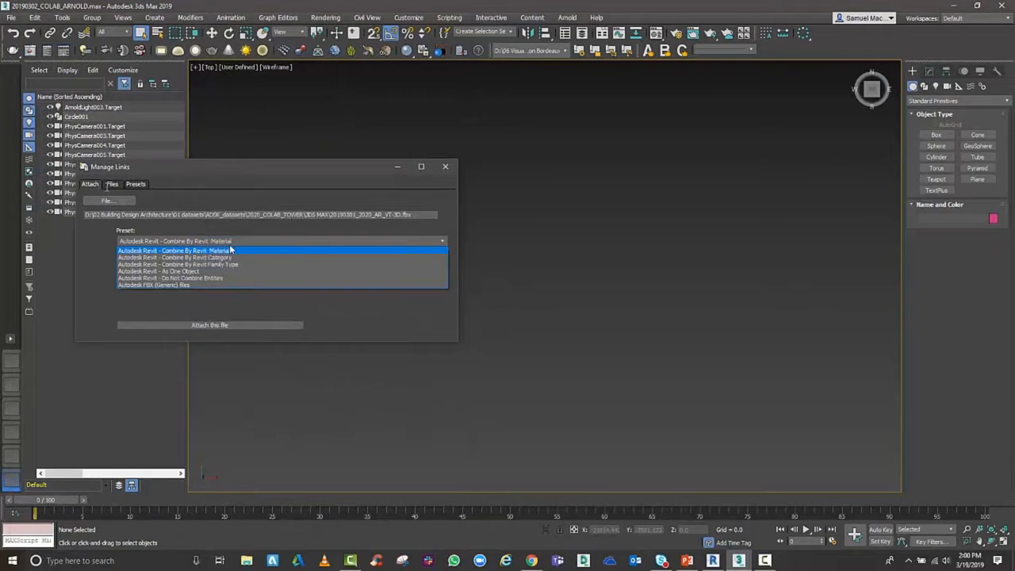
{"action": "left_click", "coordinate": [220, 259]}
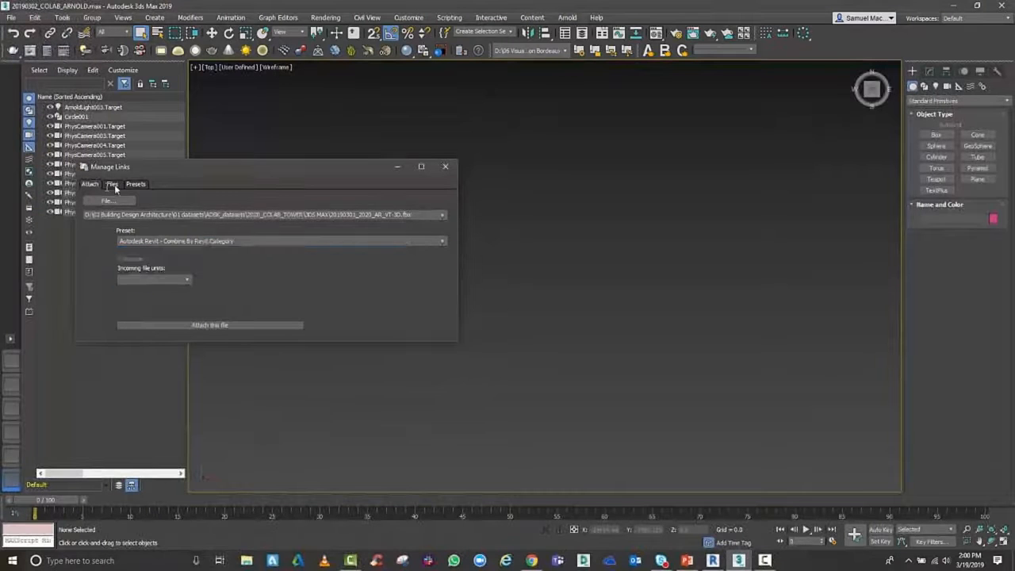
{"action": "left_click", "coordinate": [112, 184]}
{"action": "left_click", "coordinate": [135, 185]}
{"action": "left_click", "coordinate": [94, 184]}
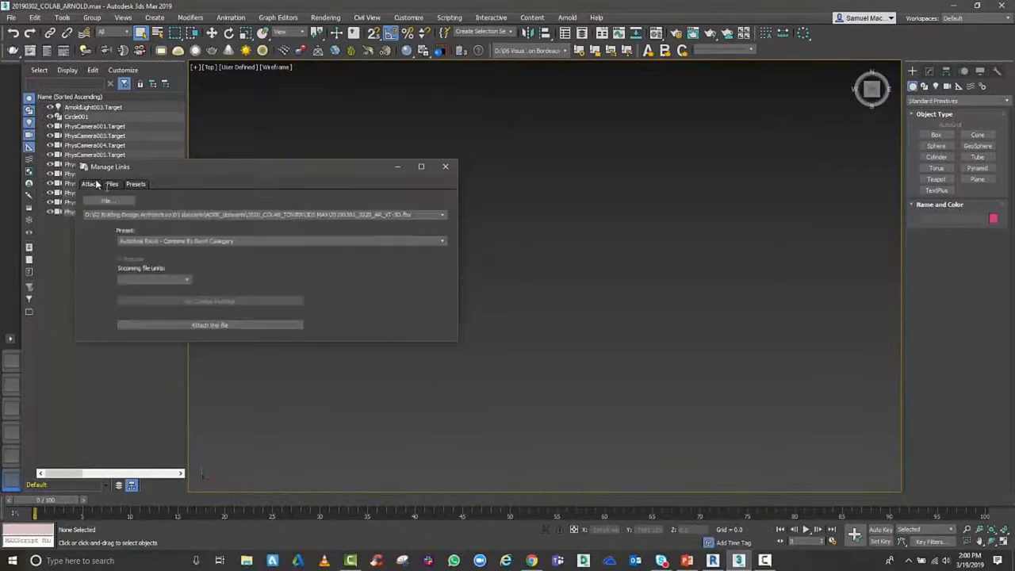
{"action": "left_click", "coordinate": [189, 322]}
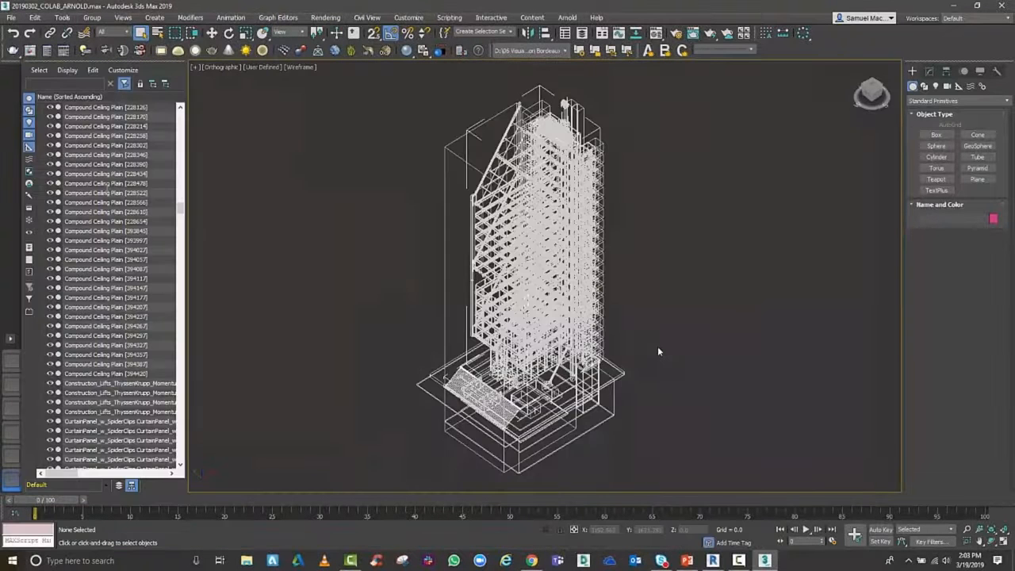
Display the scene's cameras and unhide all hidden objects around the linked tower model
{"action": "scroll", "coordinate": [523, 365], "scroll_direction": "up", "scroll_amount": 10}
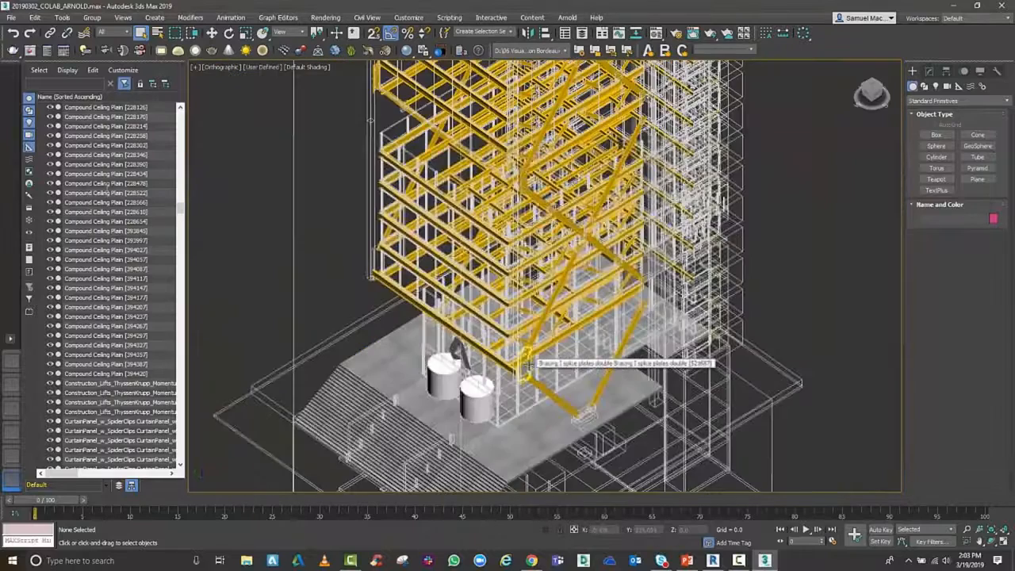
{"action": "scroll", "coordinate": [527, 364], "scroll_direction": "down", "scroll_amount": 6}
{"action": "middle_click_drag", "start_coordinate": [520, 357], "coordinate": [511, 346]}
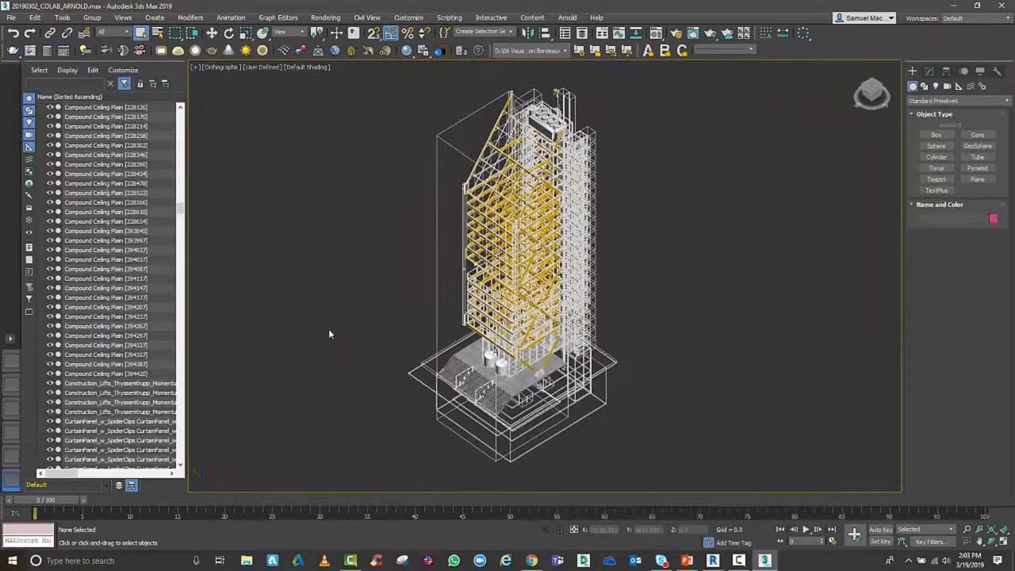
{"action": "key", "text": "shift+c"}
{"action": "middle_click_drag", "start_coordinate": [389, 388], "coordinate": [438, 344]}
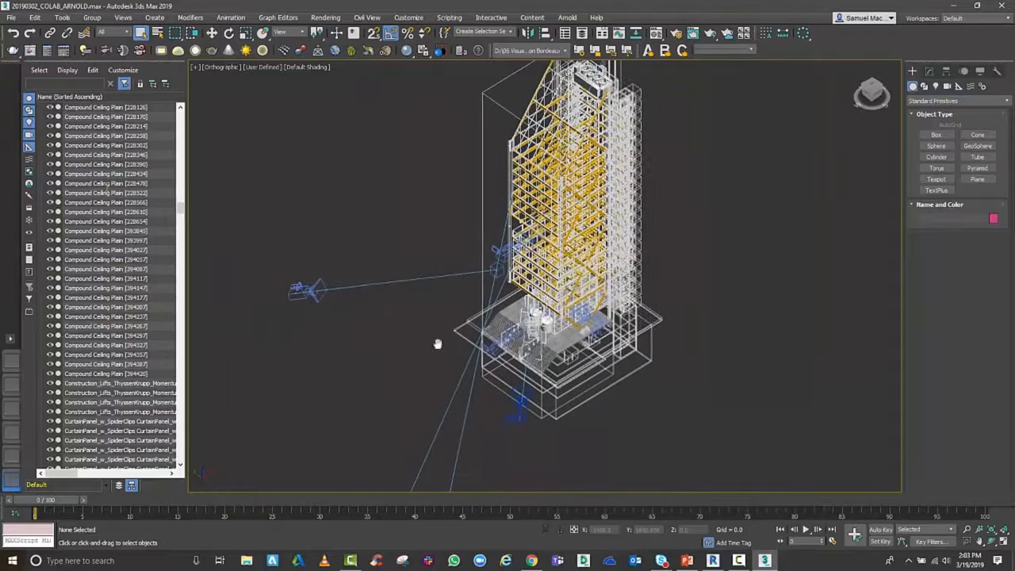
{"action": "right_click", "coordinate": [437, 343]}
{"action": "left_click", "coordinate": [441, 297]}
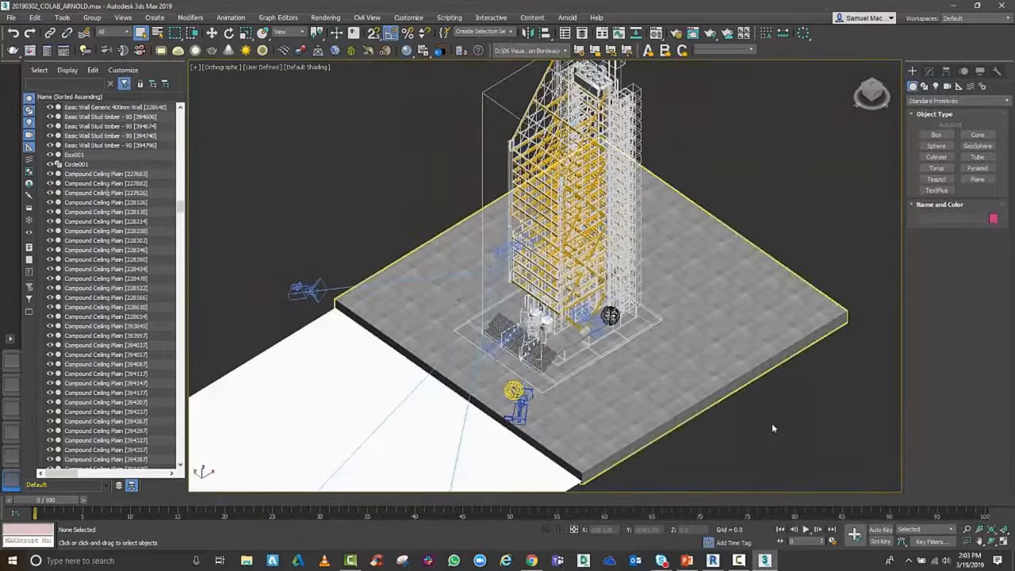
Select the camera in front of the tower's entrance steps and switch the viewport to the PhysCamera001 view
{"action": "scroll", "coordinate": [527, 421], "scroll_direction": "up", "scroll_amount": 5}
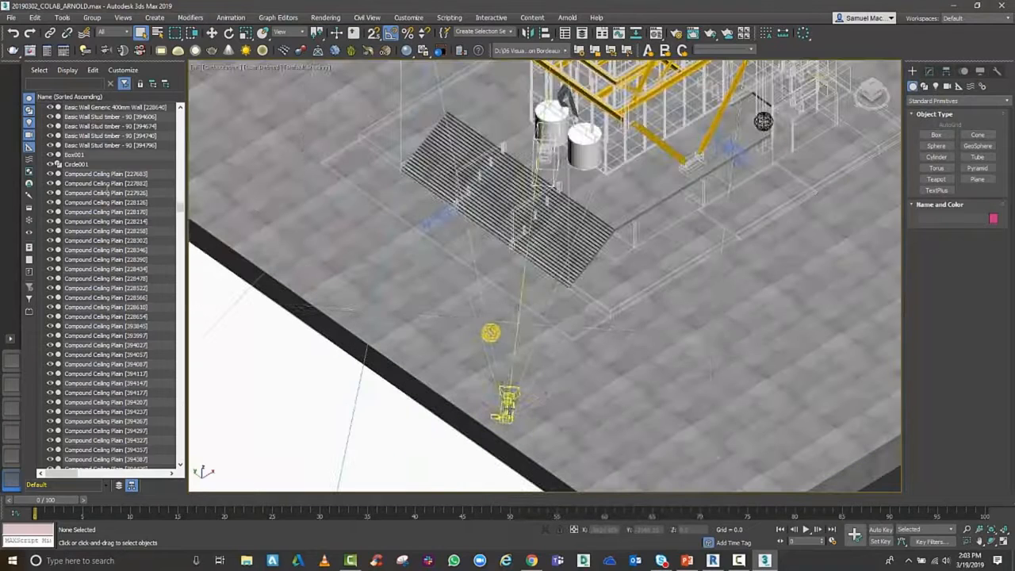
{"action": "left_click", "coordinate": [508, 401]}
{"action": "key", "text": "c"}
{"action": "left_click", "coordinate": [476, 210]}
{"action": "double_click", "coordinate": [489, 212]}
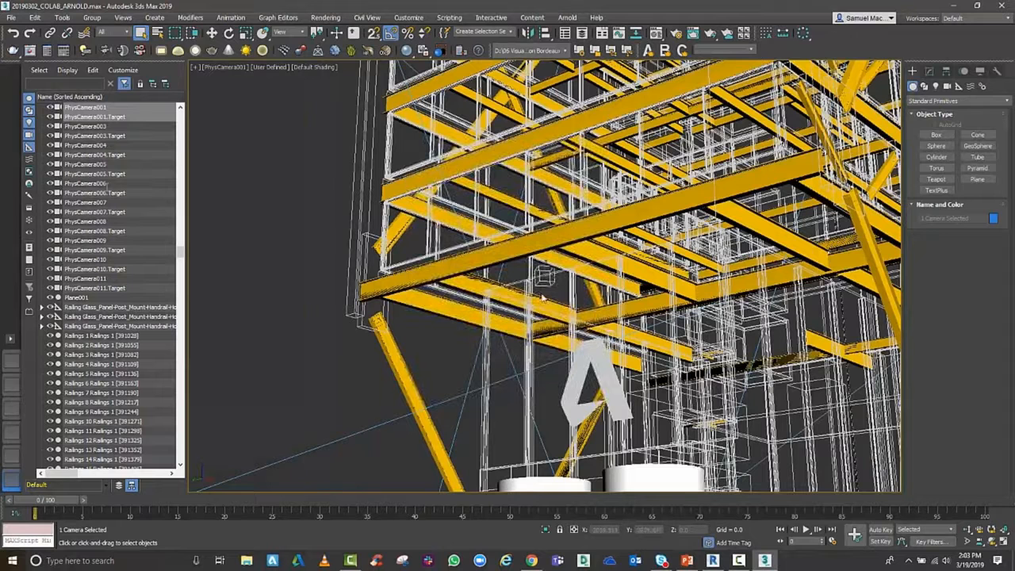
Review the Arnold Renderer sampling settings in the render setup and render the PhysCamera001 view
{"action": "left_click", "coordinate": [676, 33]}
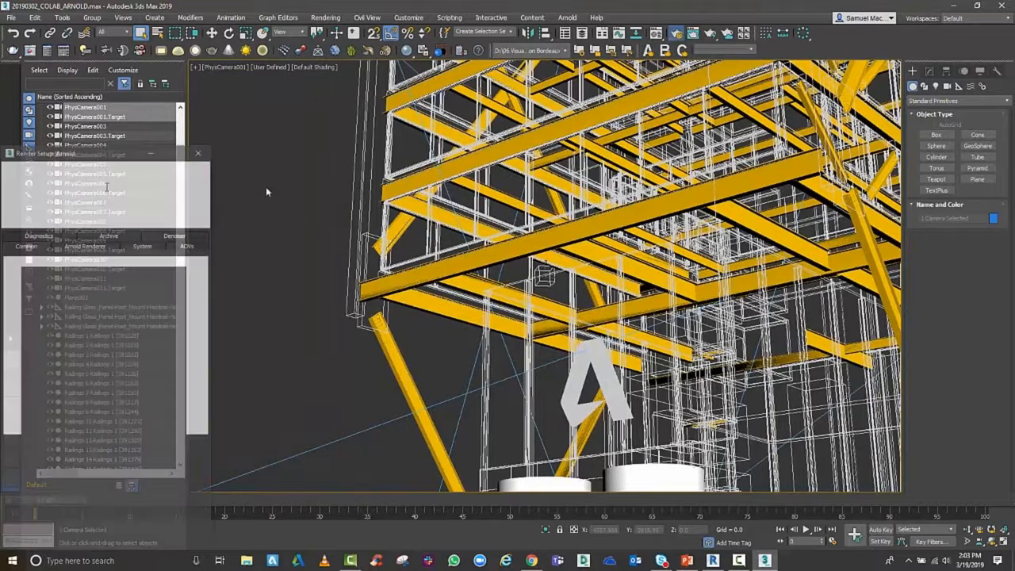
{"action": "left_click_drag", "start_coordinate": [84, 153], "coordinate": [242, 87]}
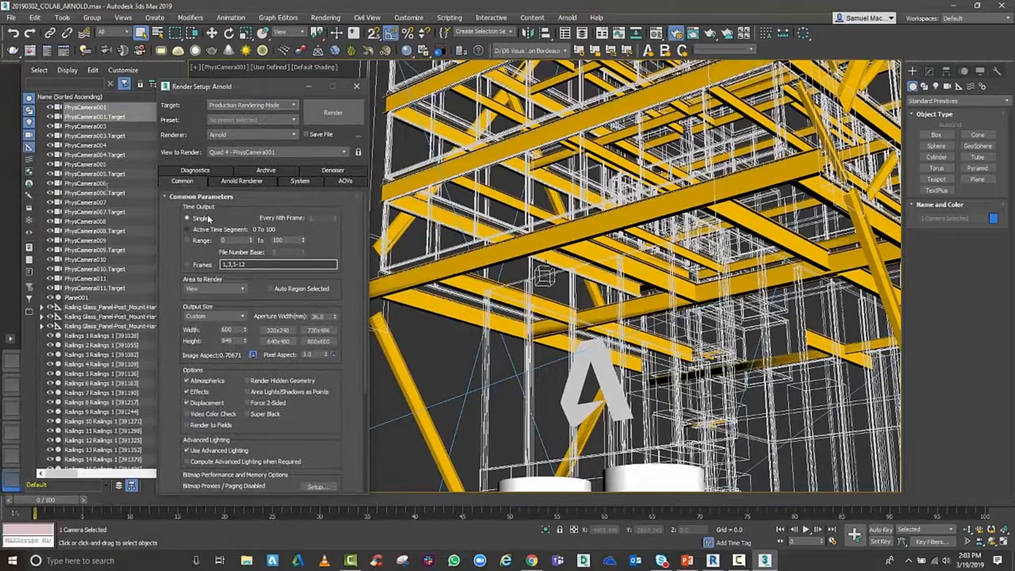
{"action": "left_click", "coordinate": [241, 181]}
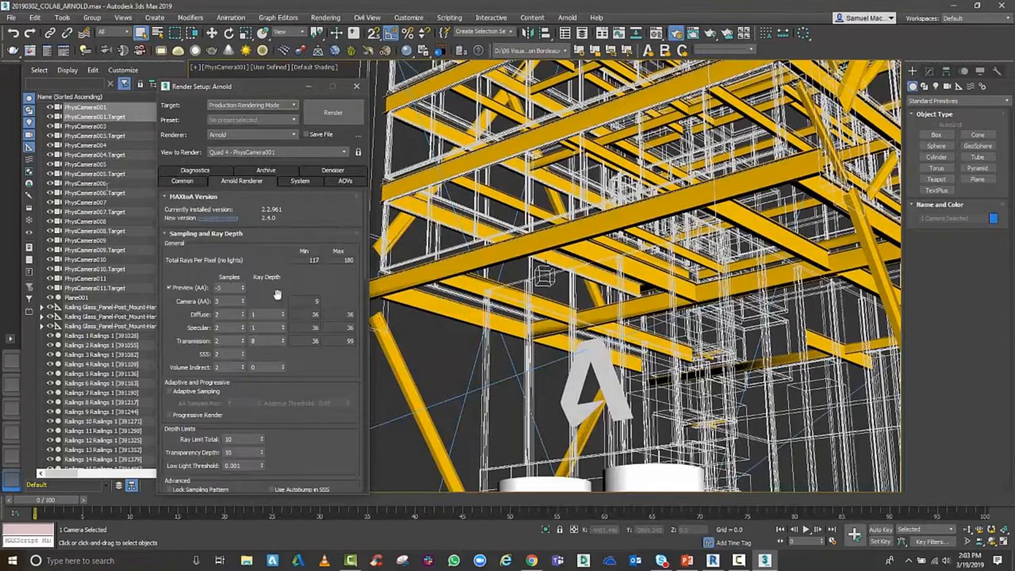
{"action": "left_click", "coordinate": [327, 115]}
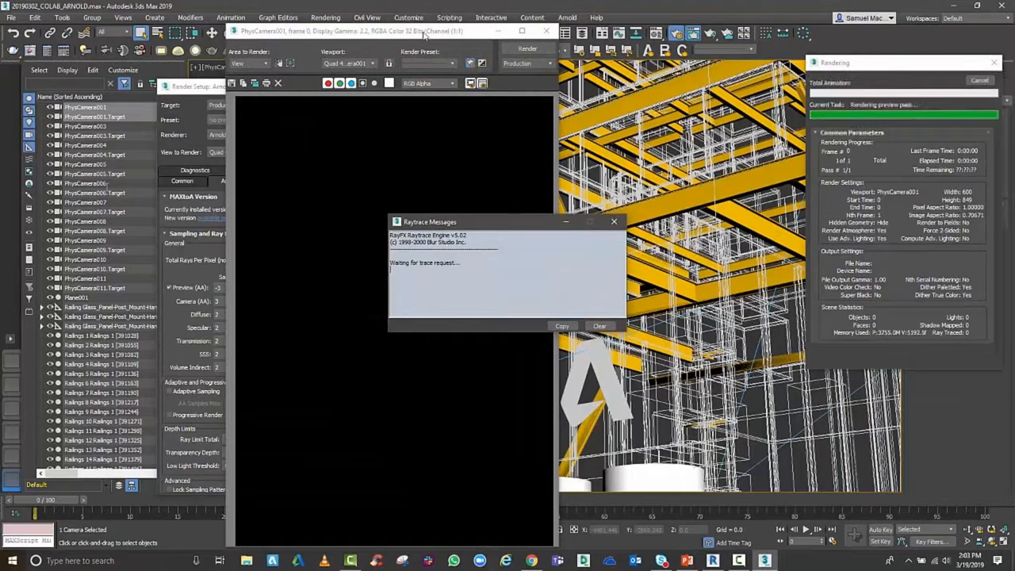
Maximize the rendered frame and examine the tower's facade and entrance up close
{"action": "left_click_drag", "start_coordinate": [424, 35], "coordinate": [593, 22]}
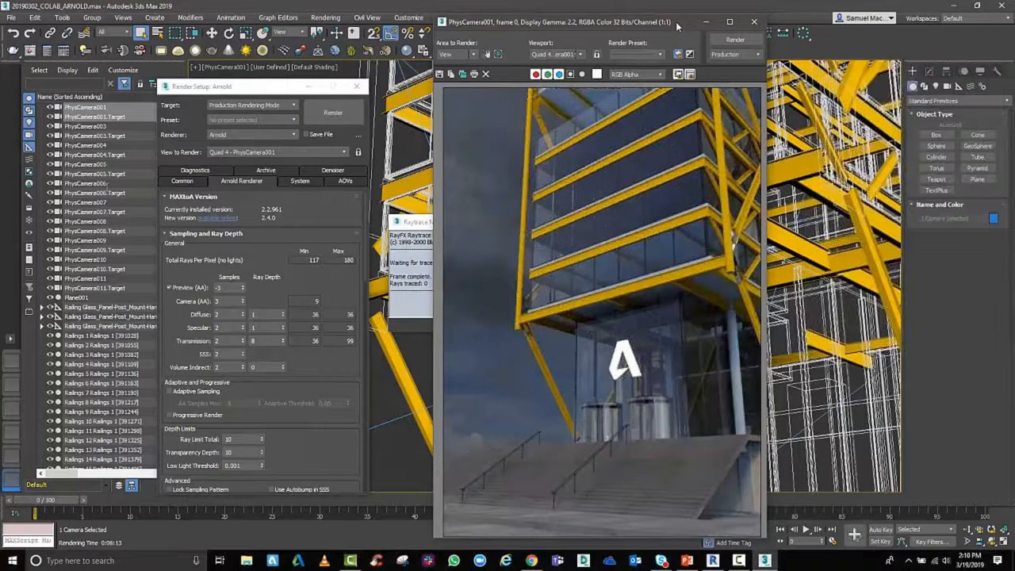
{"action": "left_click", "coordinate": [730, 21]}
{"action": "scroll", "coordinate": [641, 231], "scroll_direction": "up", "scroll_amount": 2}
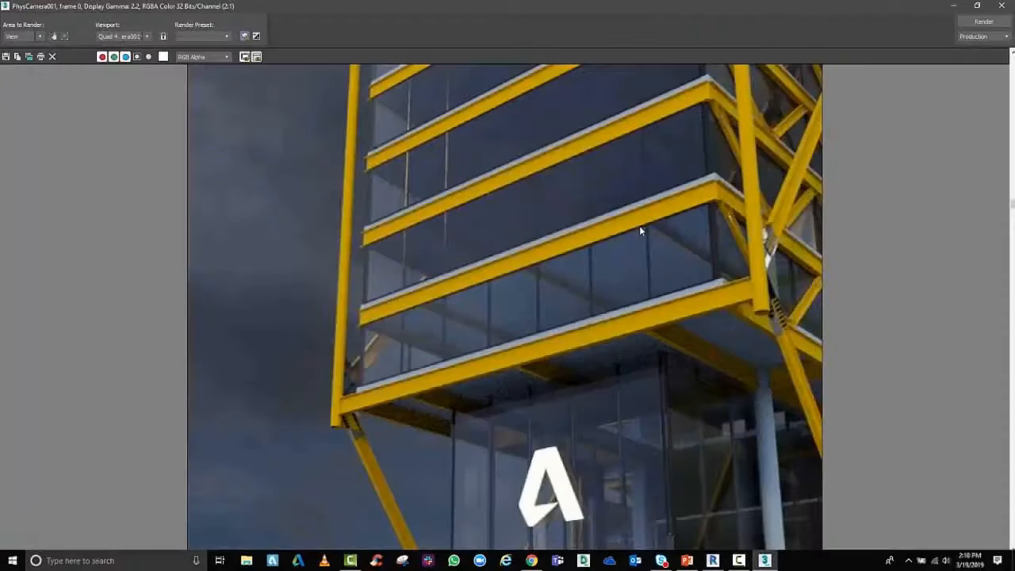
{"action": "scroll", "coordinate": [641, 229], "scroll_direction": "down", "scroll_amount": 2}
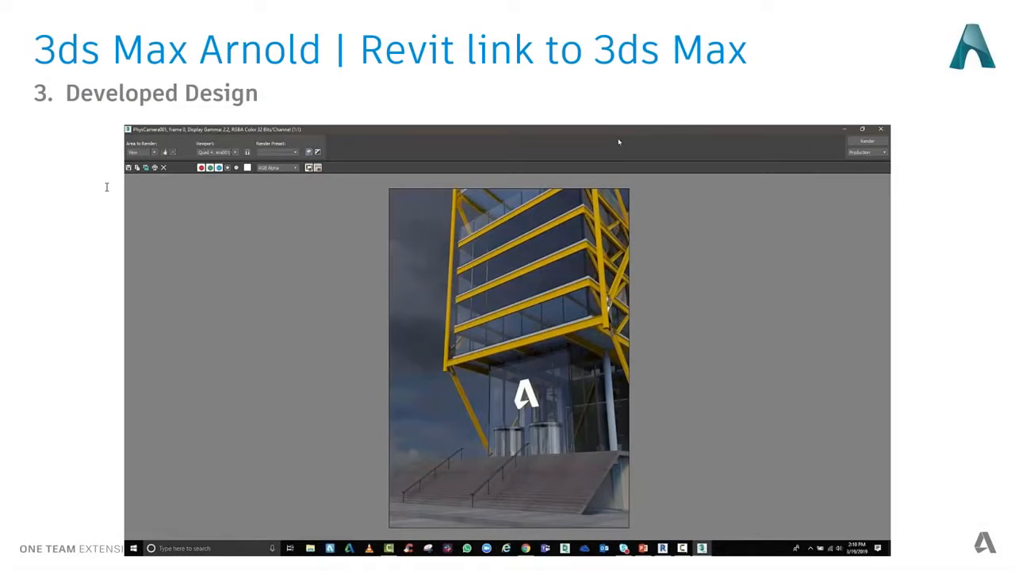
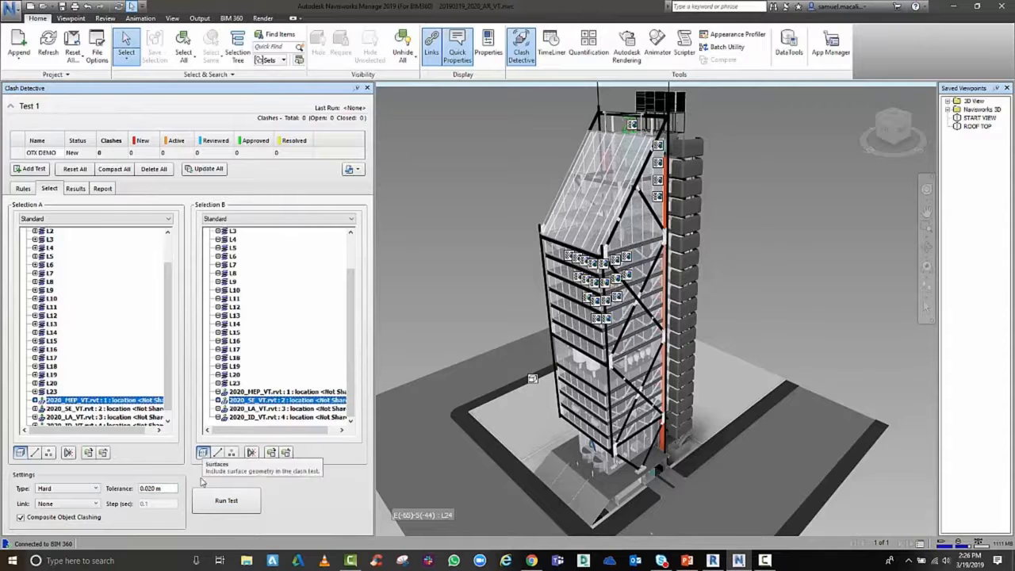
Run a hard clash test between 2020_MEP_VT.rvt and 2020_SE_VT.rvt and inspect Clash94 between the duct reducer and cellular beam
{"action": "left_click", "coordinate": [45, 490]}
{"action": "left_click", "coordinate": [45, 498]}
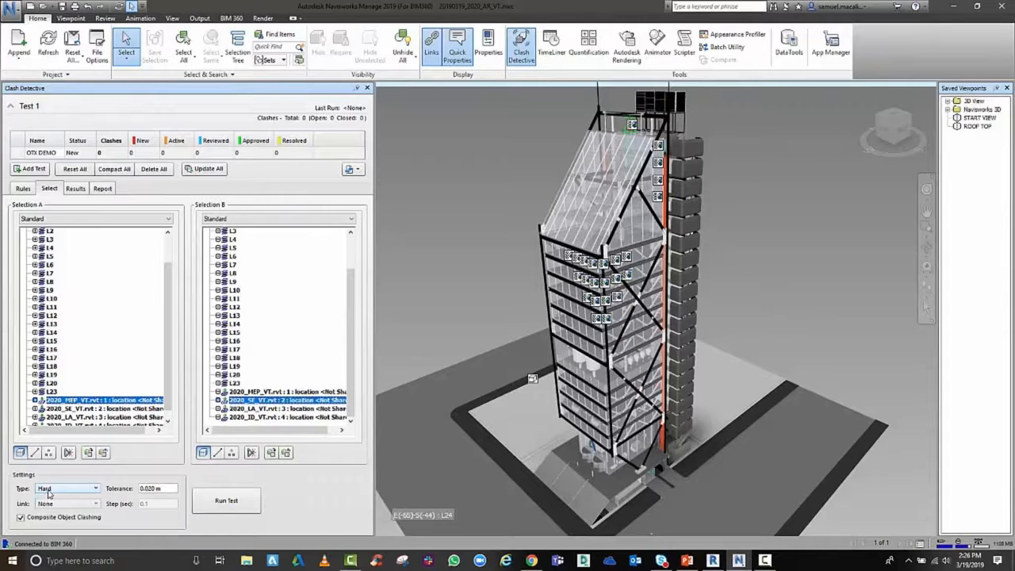
{"action": "left_click", "coordinate": [207, 501]}
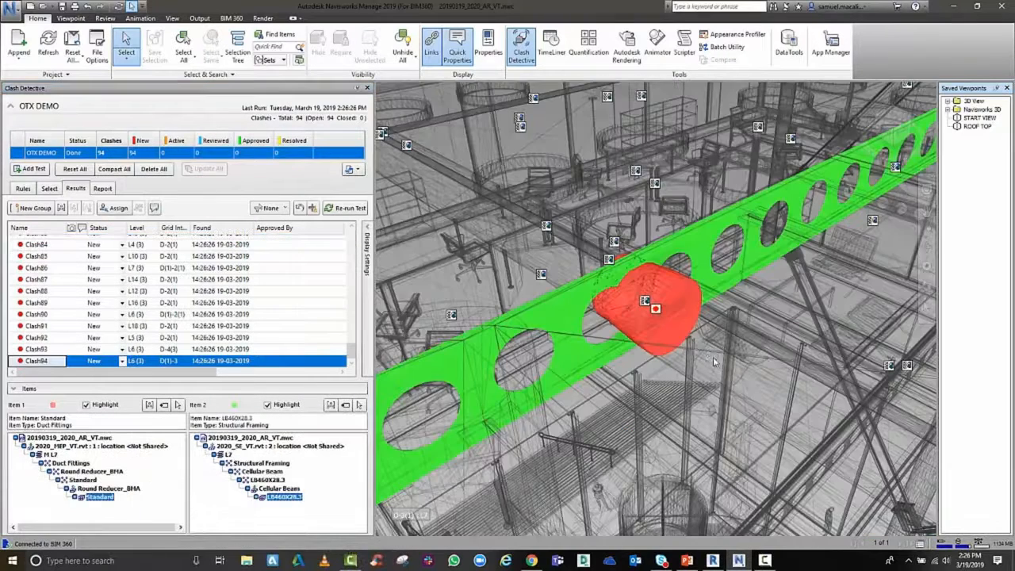
{"action": "middle_click_drag", "start_coordinate": [711, 352], "coordinate": [679, 280]}
{"action": "scroll", "coordinate": [679, 280], "scroll_direction": "up", "scroll_amount": 3}
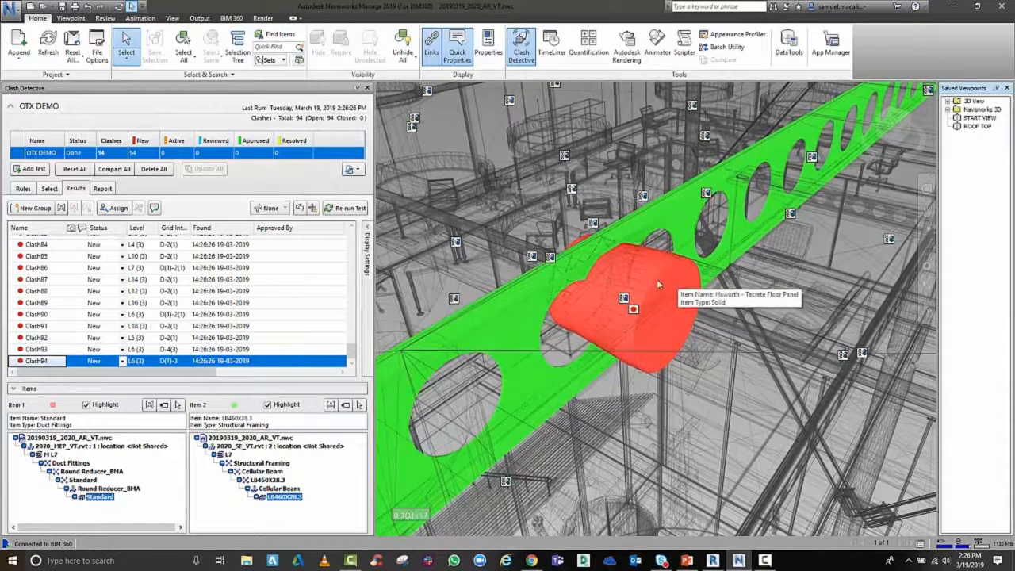
Assign Clash94 to the responsible colleague with the note "PLEASE MAKE BEAMS BIGGER FOR DUCT"
{"action": "left_click", "coordinate": [123, 361]}
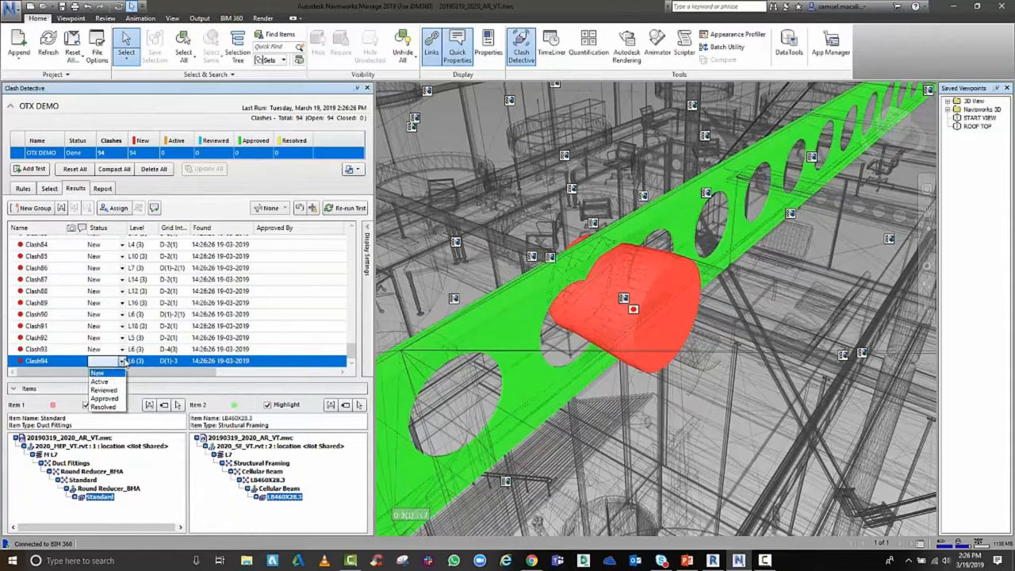
{"action": "left_click", "coordinate": [123, 361]}
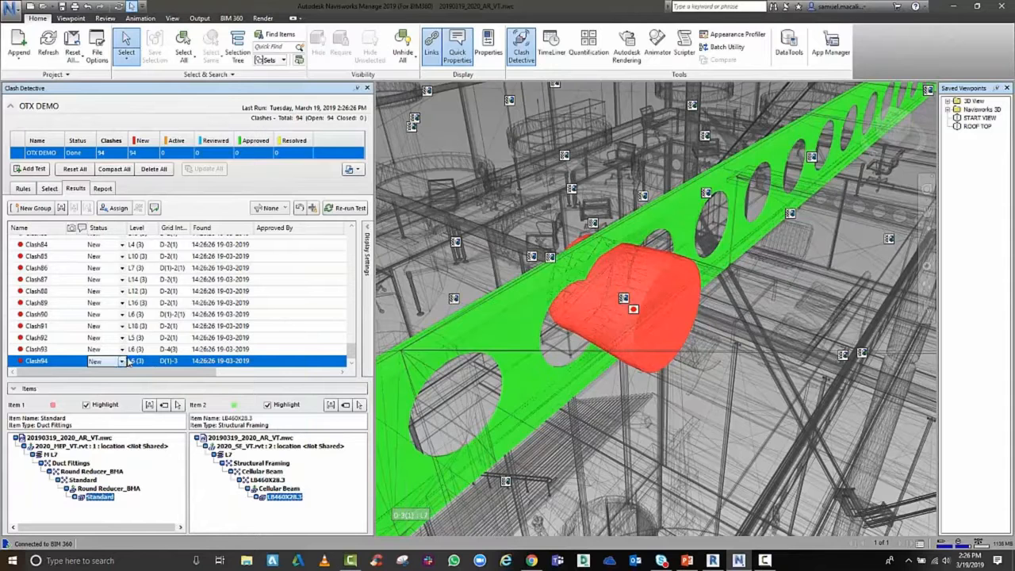
{"action": "left_click", "coordinate": [115, 208]}
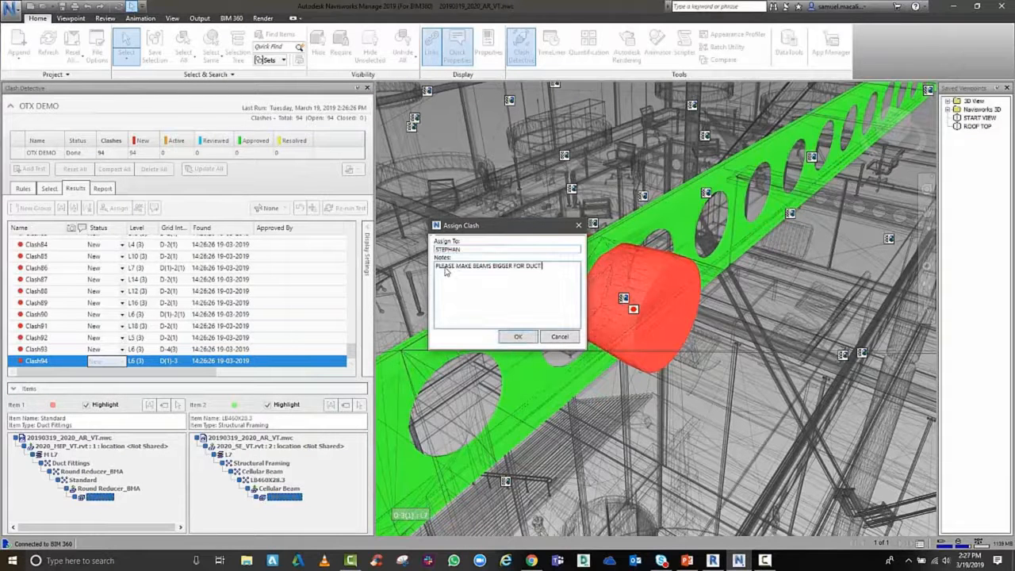
{"action": "type", "text": "N"}
{"action": "left_click", "coordinate": [513, 340]}
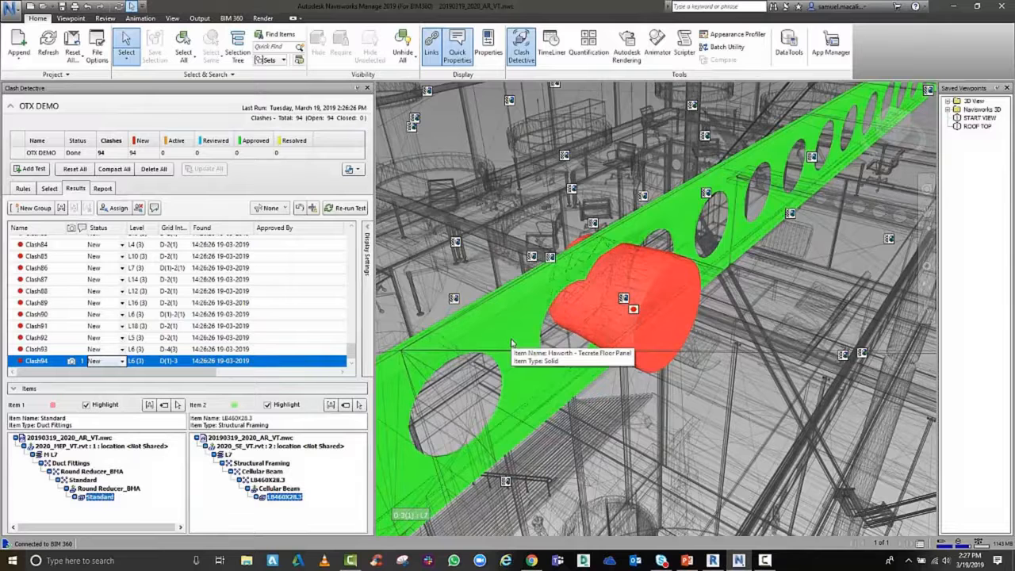
Write the clash report for the current OTX DEMO test in HTML format
{"action": "left_click", "coordinate": [102, 188]}
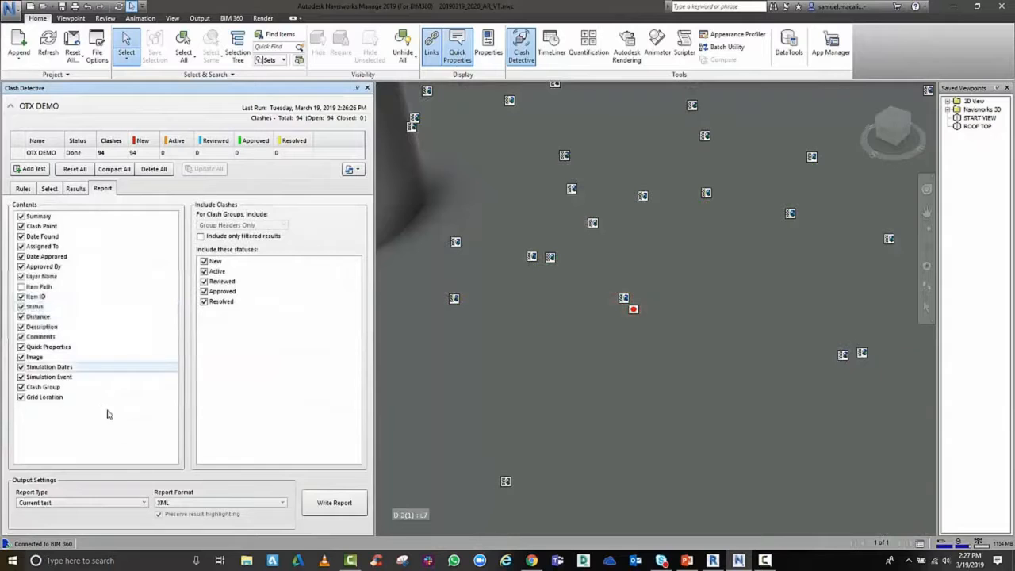
{"action": "left_click", "coordinate": [181, 507]}
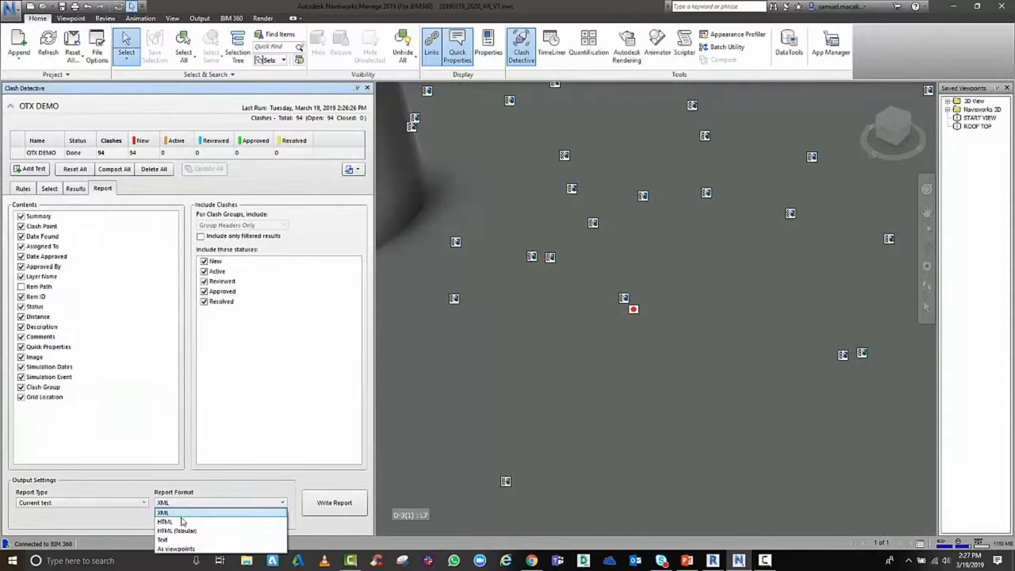
{"action": "left_click", "coordinate": [181, 525]}
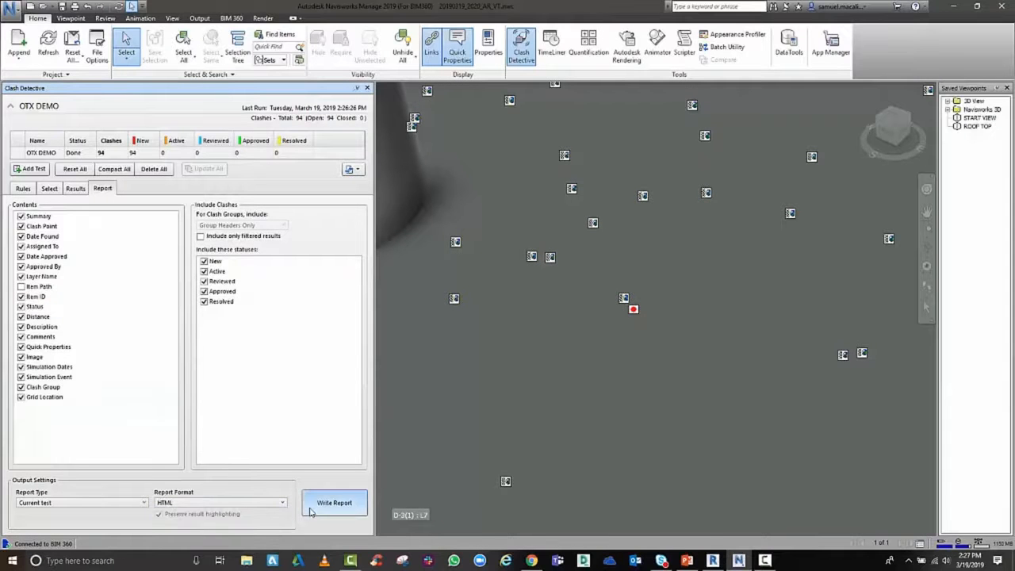
{"action": "left_click", "coordinate": [334, 502]}
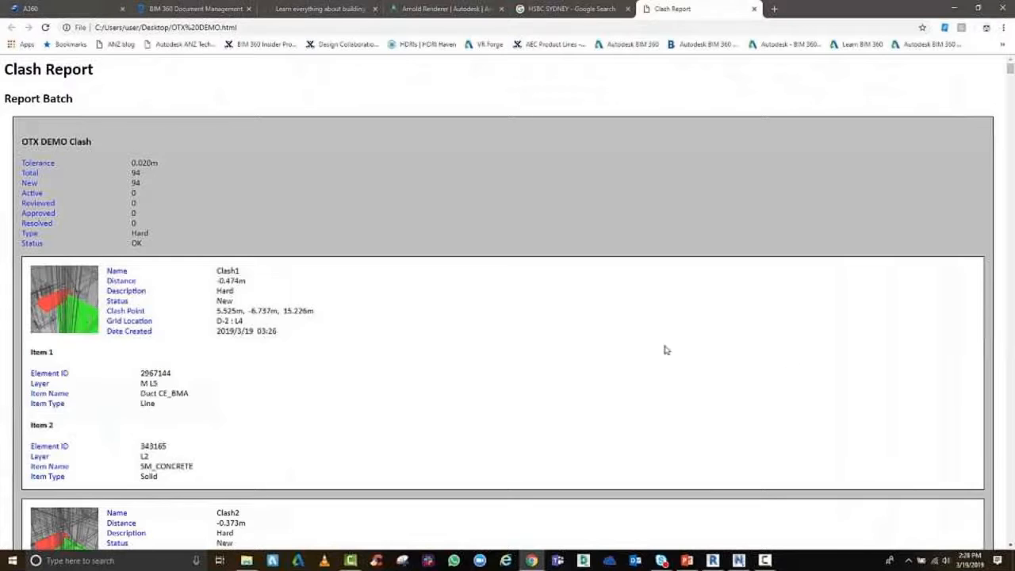
Examine the clash images, grid locations and item details in the exported HTML clash report
{"action": "scroll", "coordinate": [592, 346], "scroll_direction": "down", "scroll_amount": 4}
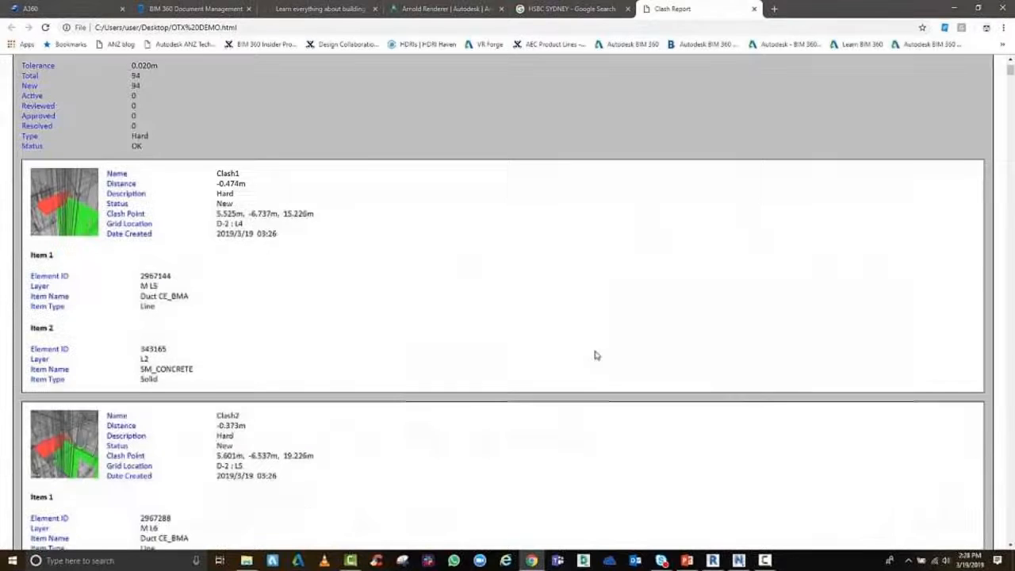
{"action": "scroll", "coordinate": [597, 356], "scroll_direction": "down", "scroll_amount": 14}
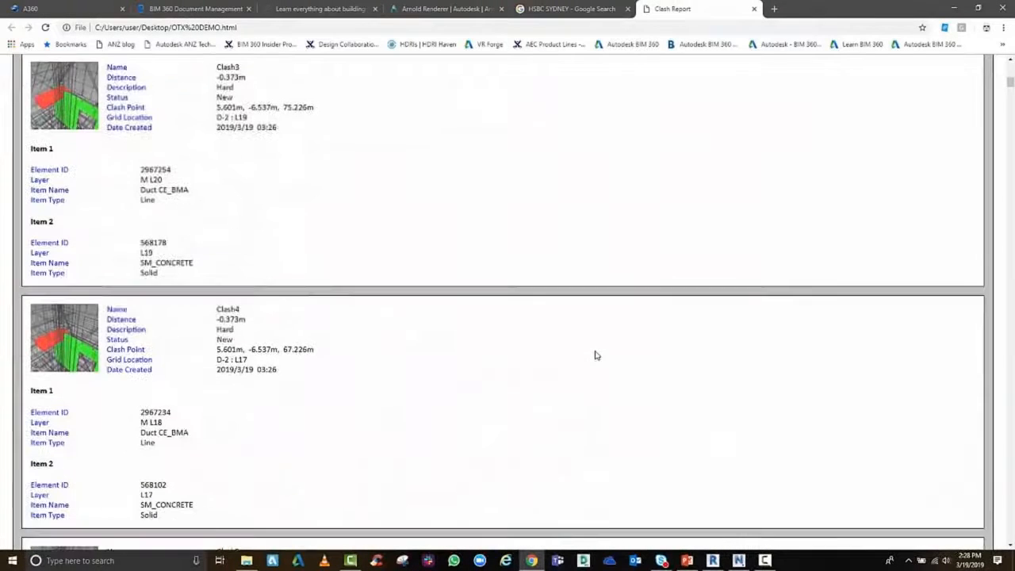
{"action": "scroll", "coordinate": [597, 356], "scroll_direction": "down", "scroll_amount": 17}
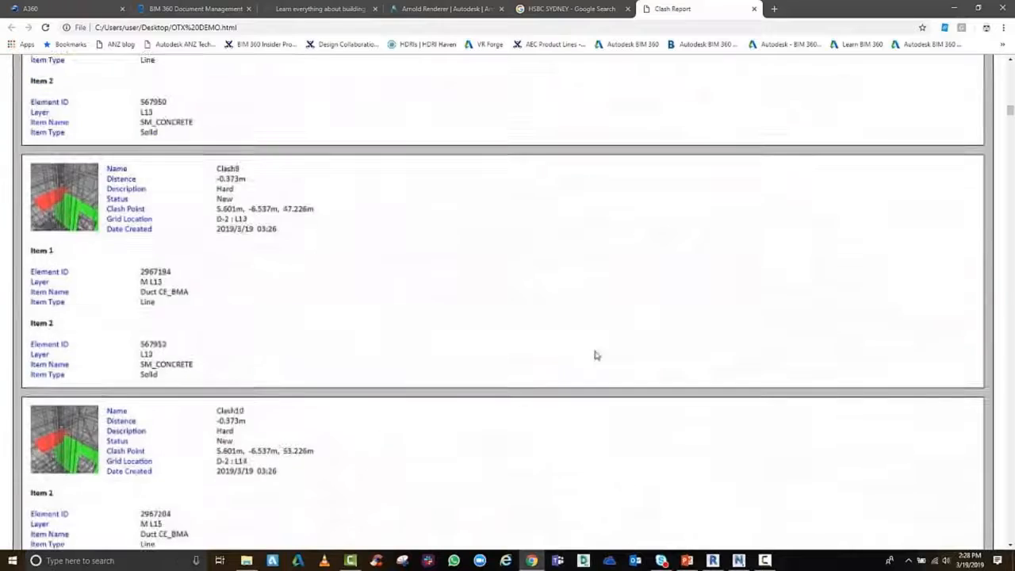
{"action": "scroll", "coordinate": [596, 356], "scroll_direction": "down", "scroll_amount": 10}
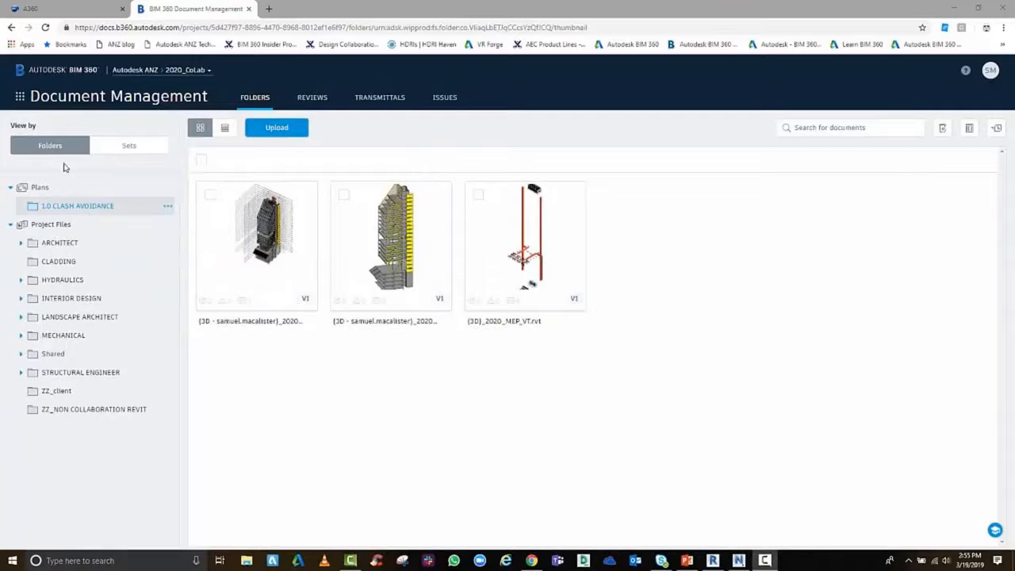
Open BIM 360 Model Coordination for the project in a separate browser tab and display the clash matrix between models
{"action": "left_click", "coordinate": [20, 96]}
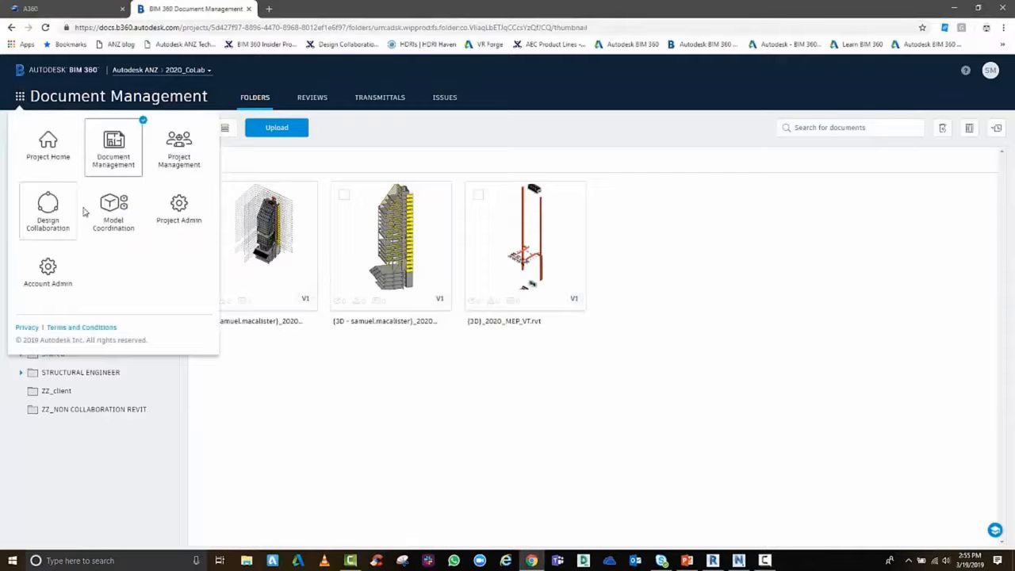
{"action": "right_click", "coordinate": [111, 209]}
{"action": "left_click", "coordinate": [136, 216]}
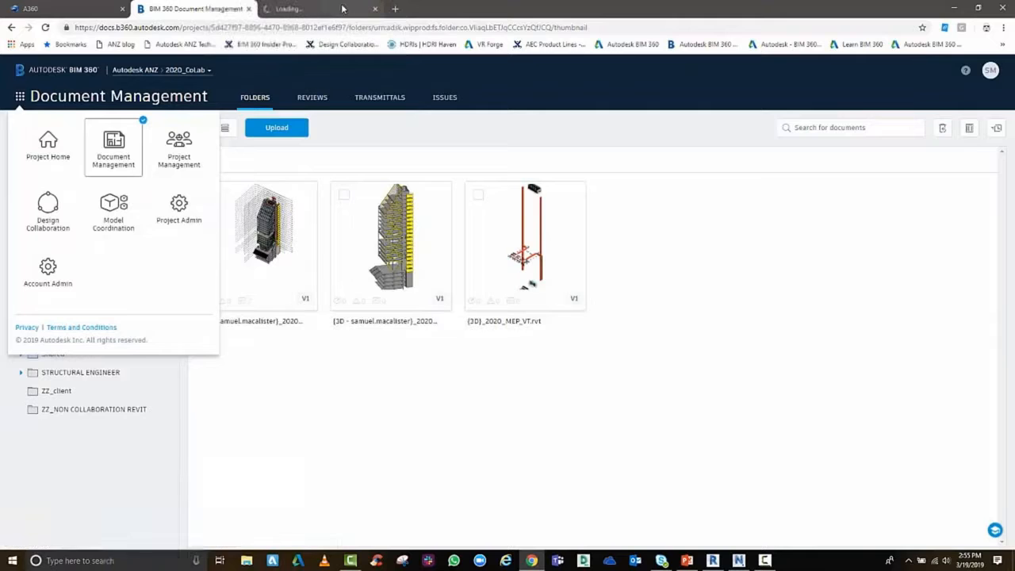
{"action": "left_click", "coordinate": [341, 9]}
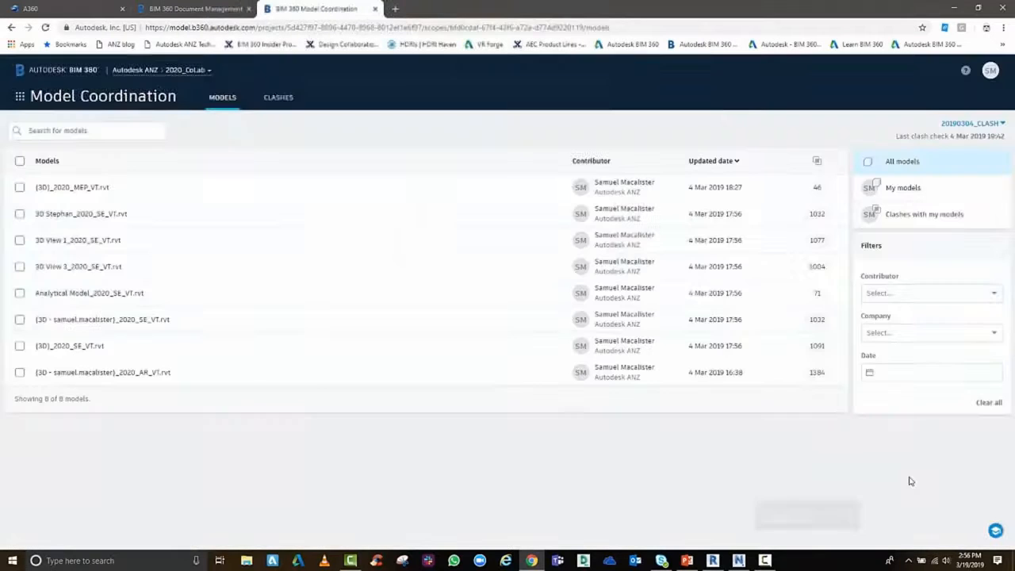
{"action": "left_click", "coordinate": [283, 100]}
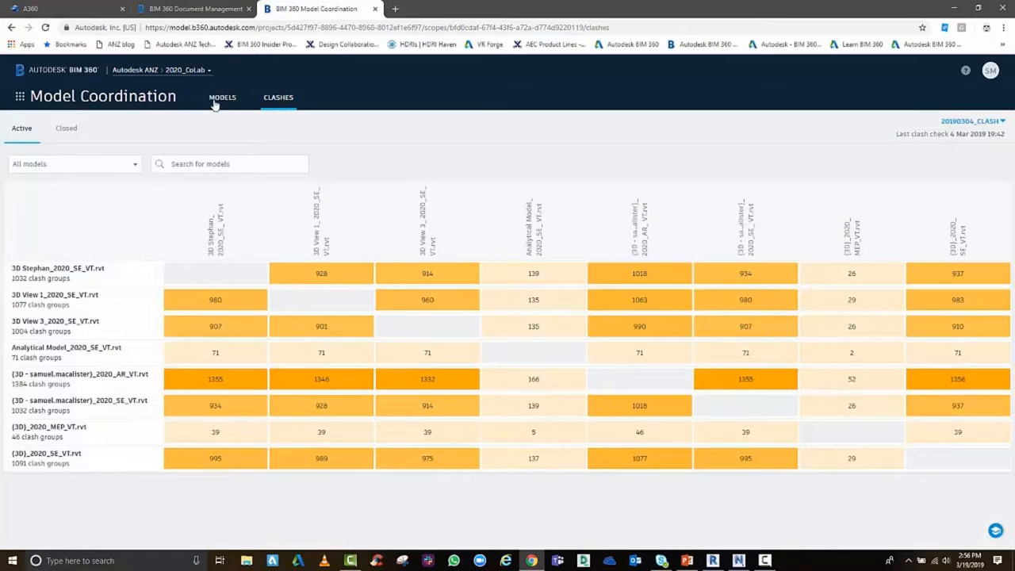
View the {3D}_2020_MEP_VT.rvt, 3D View 1_2020_SE_VT.rvt and 2020_AR_VT.rvt models together and inspect the combined tower
{"action": "left_click", "coordinate": [220, 100]}
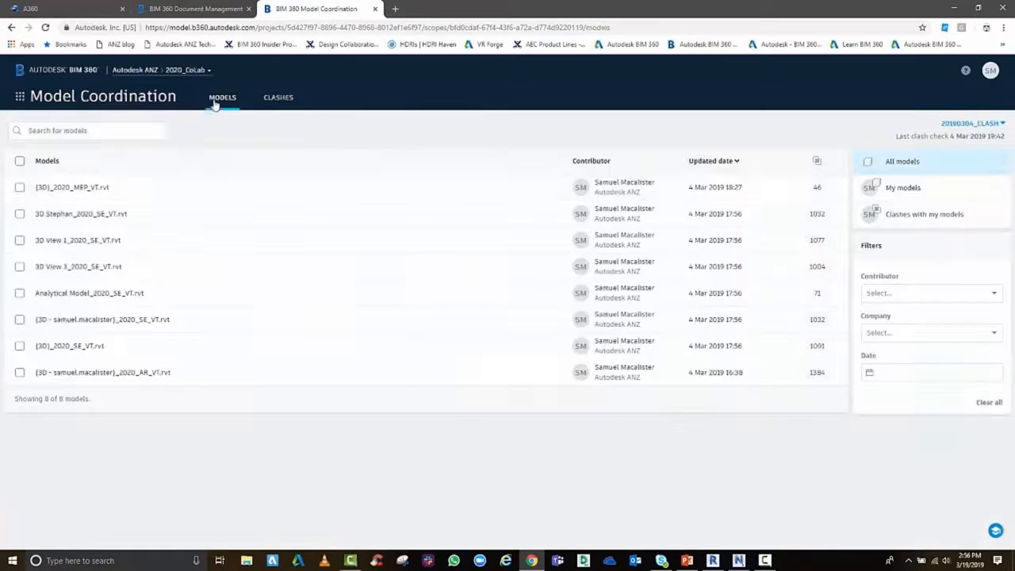
{"action": "left_click", "coordinate": [20, 189]}
{"action": "left_click", "coordinate": [19, 242]}
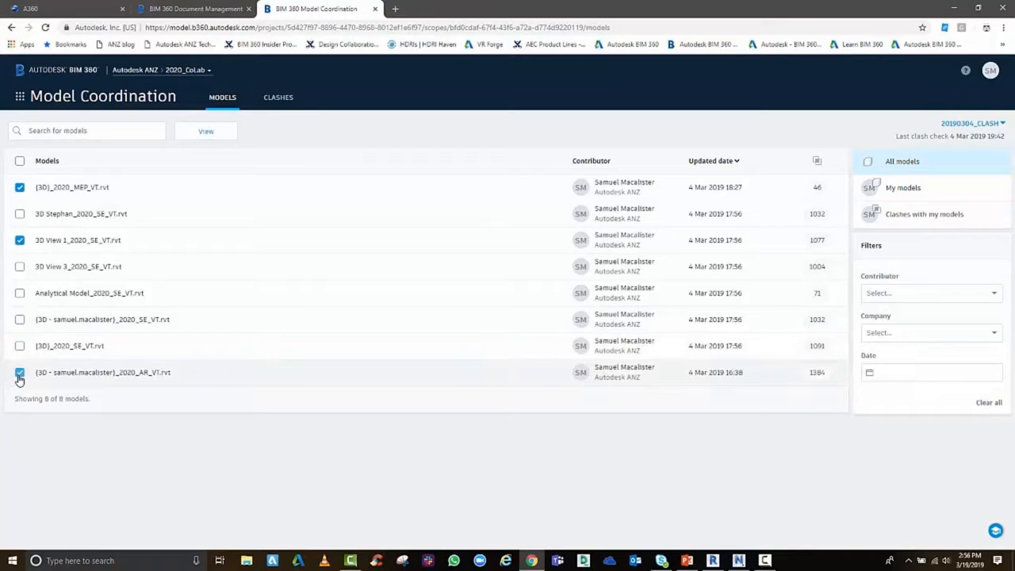
{"action": "left_click", "coordinate": [202, 134]}
{"action": "left_click_drag", "start_coordinate": [557, 424], "coordinate": [570, 461]}
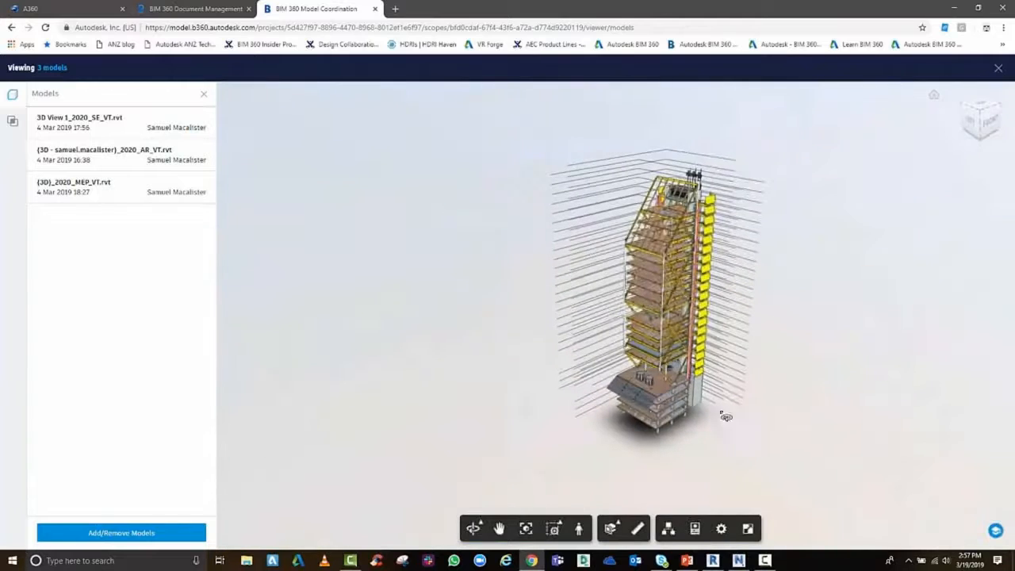
{"action": "scroll", "coordinate": [679, 365], "scroll_direction": "up", "scroll_amount": 5}
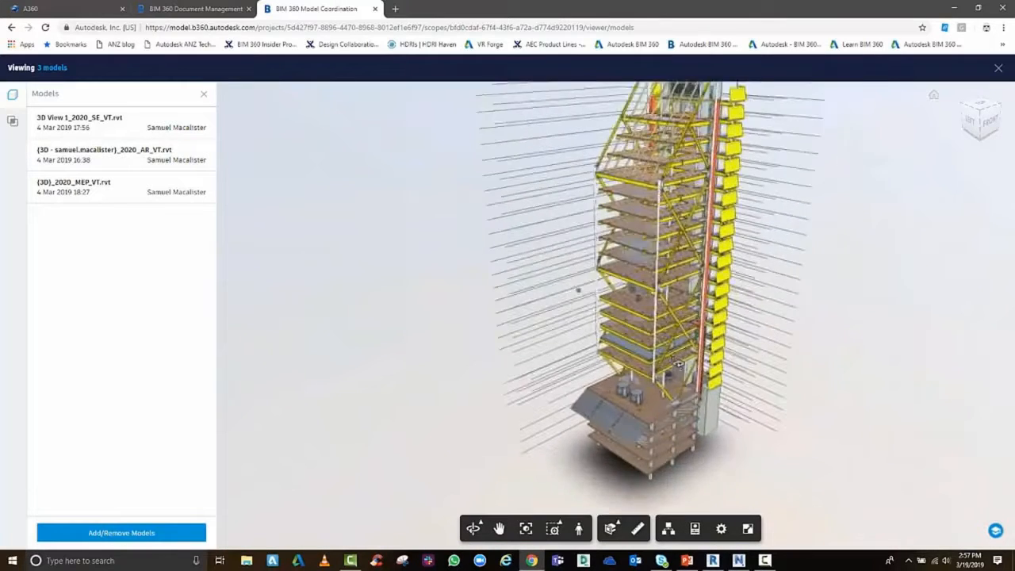
{"action": "scroll", "coordinate": [679, 365], "scroll_direction": "up", "scroll_amount": 5}
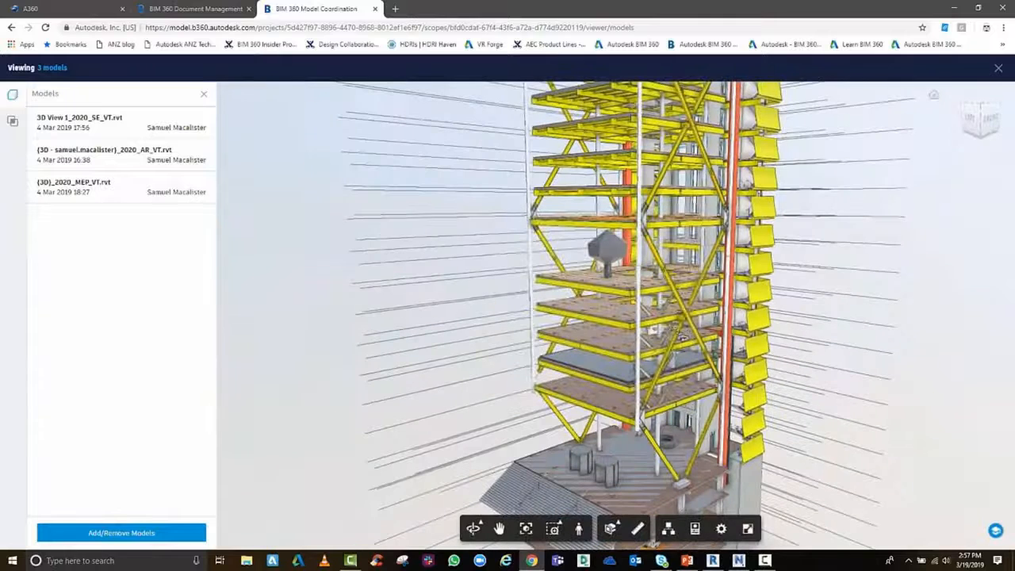
List the clashes grouped by the MEP model and inspect the Rectangular Duct [2939689] and Round Duct [2939924] clash groups
{"action": "left_click", "coordinate": [49, 119]}
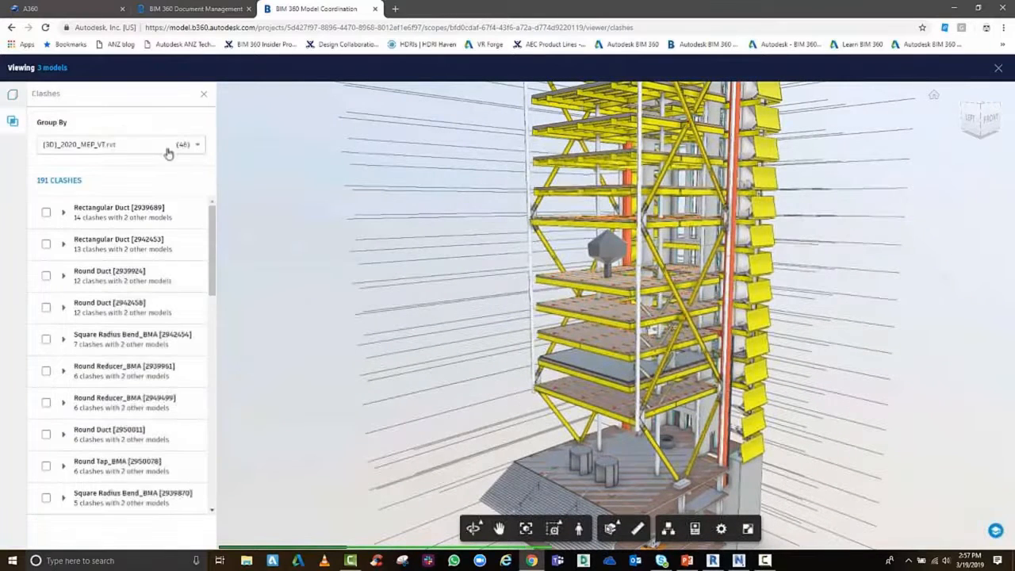
{"action": "left_click", "coordinate": [127, 212]}
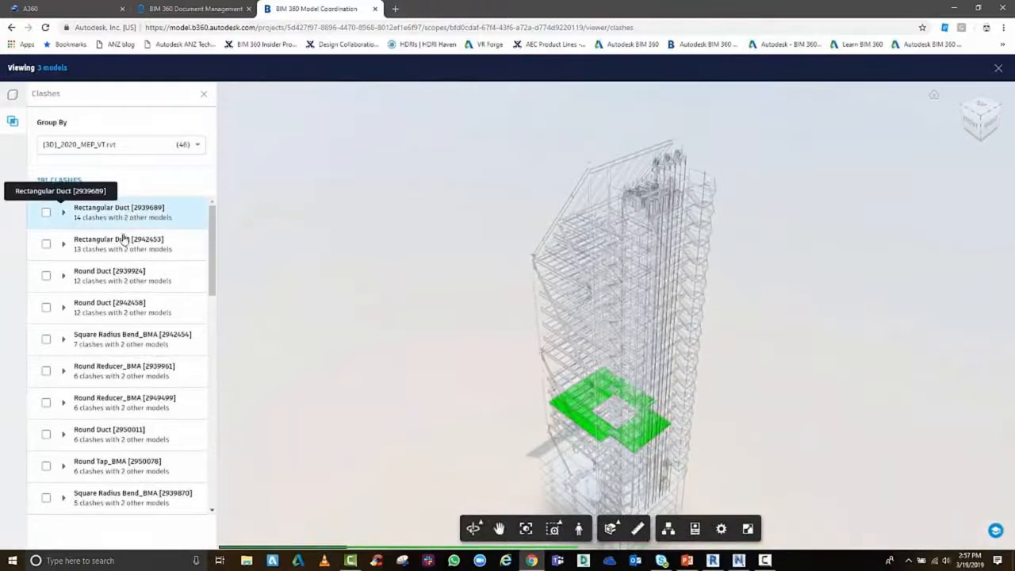
{"action": "left_click", "coordinate": [118, 274]}
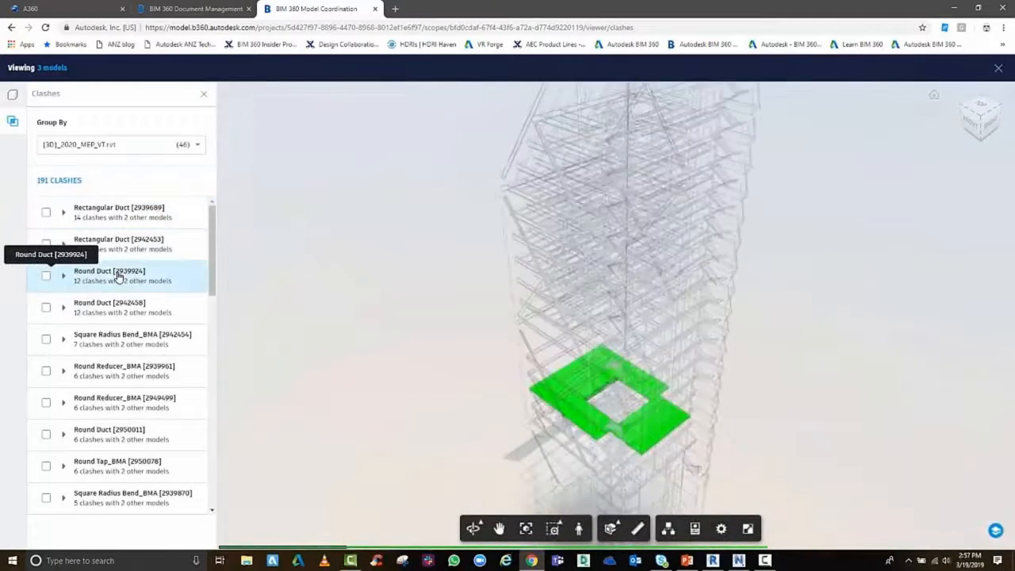
{"action": "left_click_drag", "start_coordinate": [646, 334], "coordinate": [814, 242]}
{"action": "scroll", "coordinate": [593, 248], "scroll_direction": "down", "scroll_amount": 3}
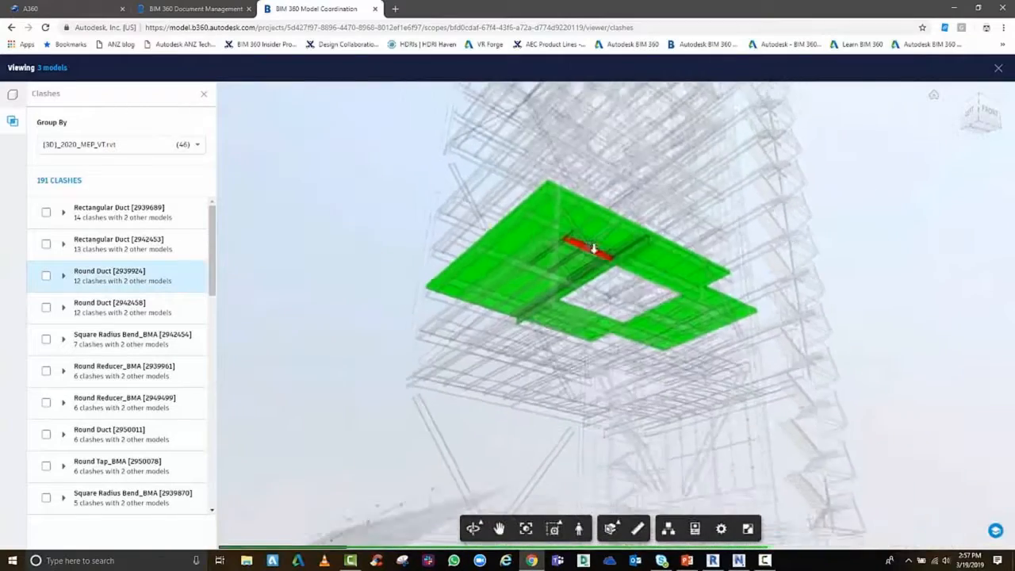
{"action": "scroll", "coordinate": [593, 248], "scroll_direction": "up", "scroll_amount": 10}
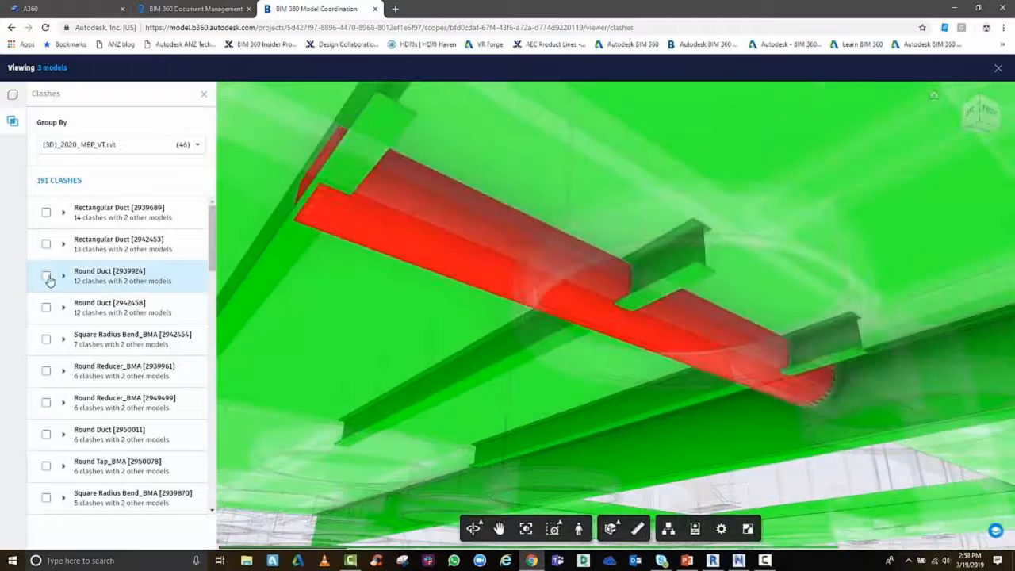
Start a new issue from the Round Duct [2939924] clash group and place its push pin on the red duct
{"action": "left_click", "coordinate": [46, 276]}
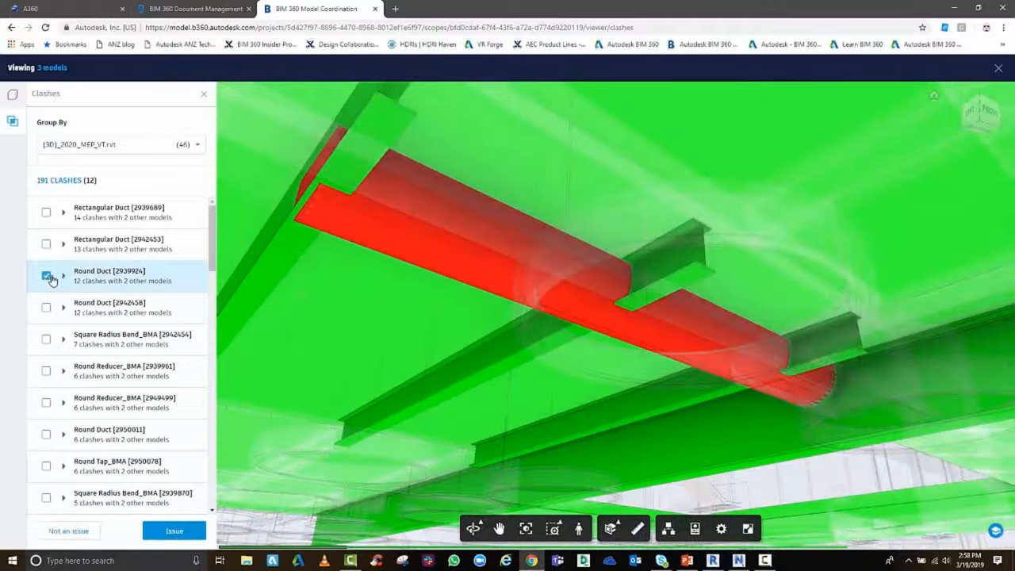
{"action": "left_click", "coordinate": [166, 530]}
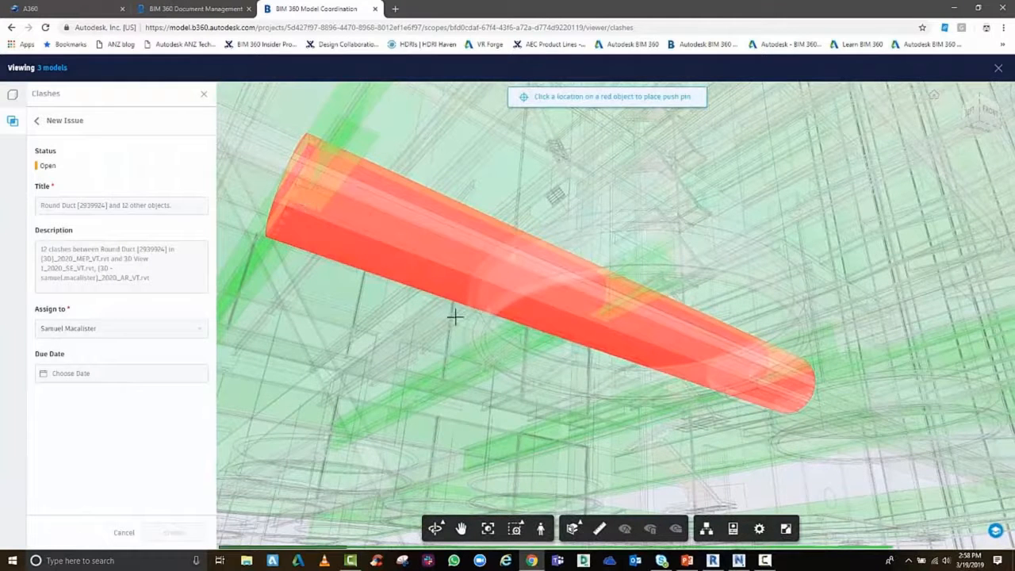
{"action": "left_click", "coordinate": [582, 322]}
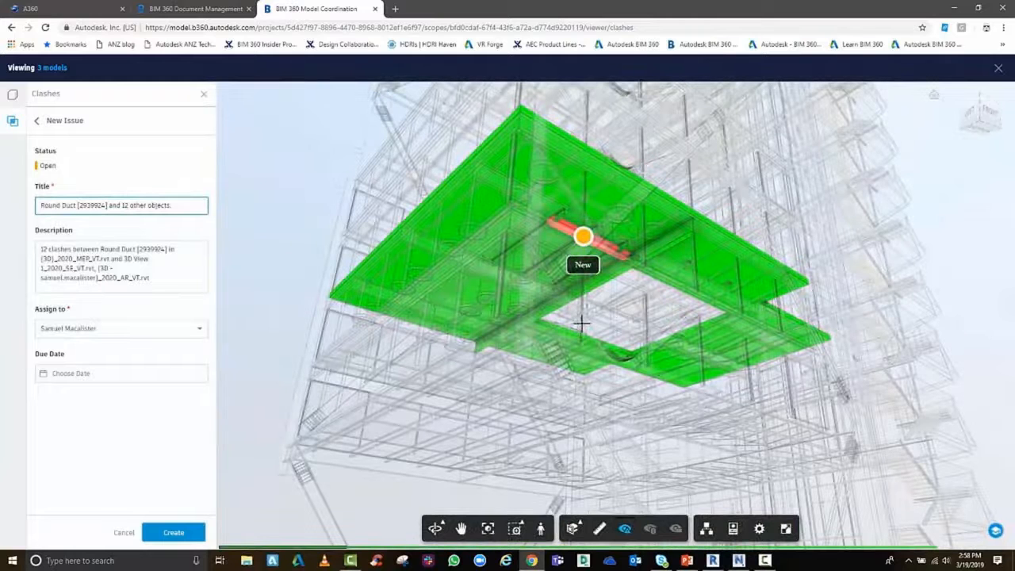
Assign the issue to the responsible team member, set a late-March due date and create it
{"action": "left_click", "coordinate": [125, 332]}
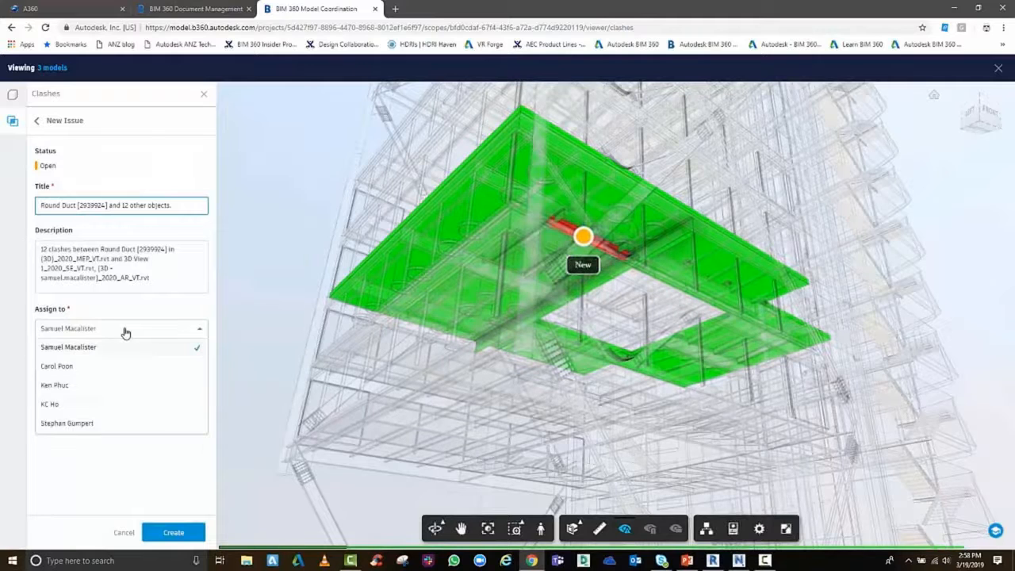
{"action": "left_click", "coordinate": [63, 423]}
{"action": "left_click", "coordinate": [67, 381]}
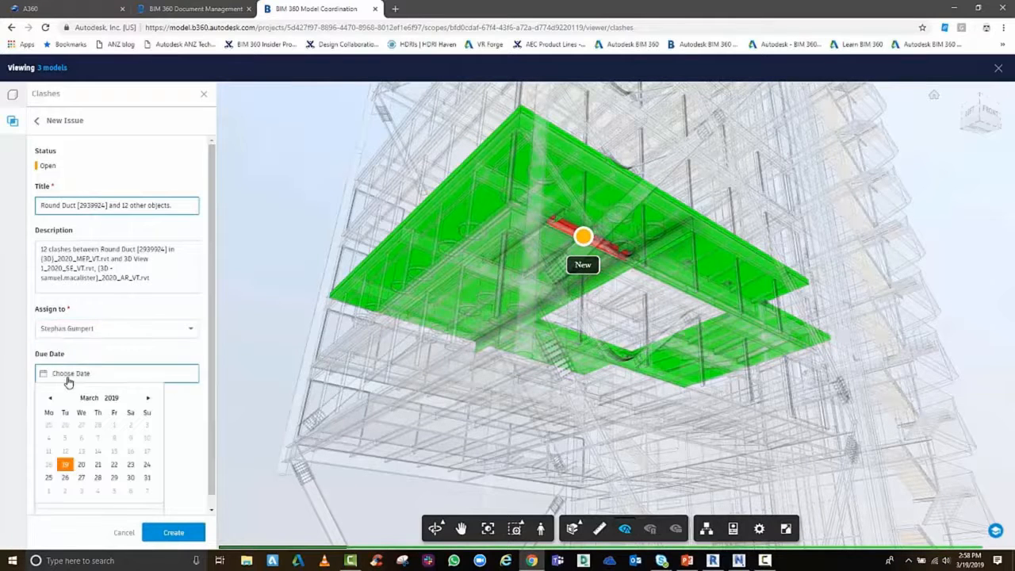
{"action": "left_click", "coordinate": [65, 477]}
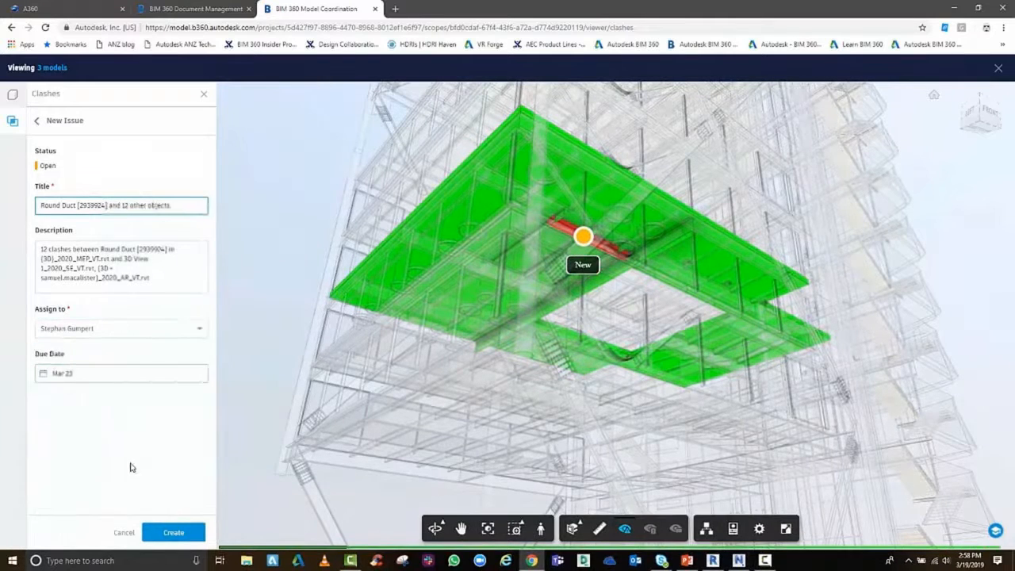
{"action": "left_click", "coordinate": [176, 536]}
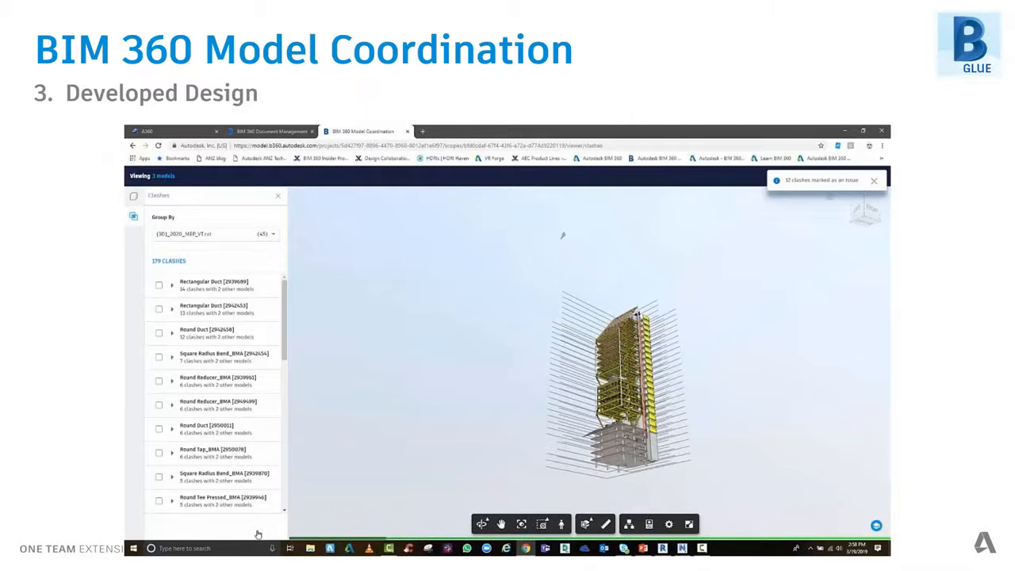
{"action": "key", "text": "Right"}
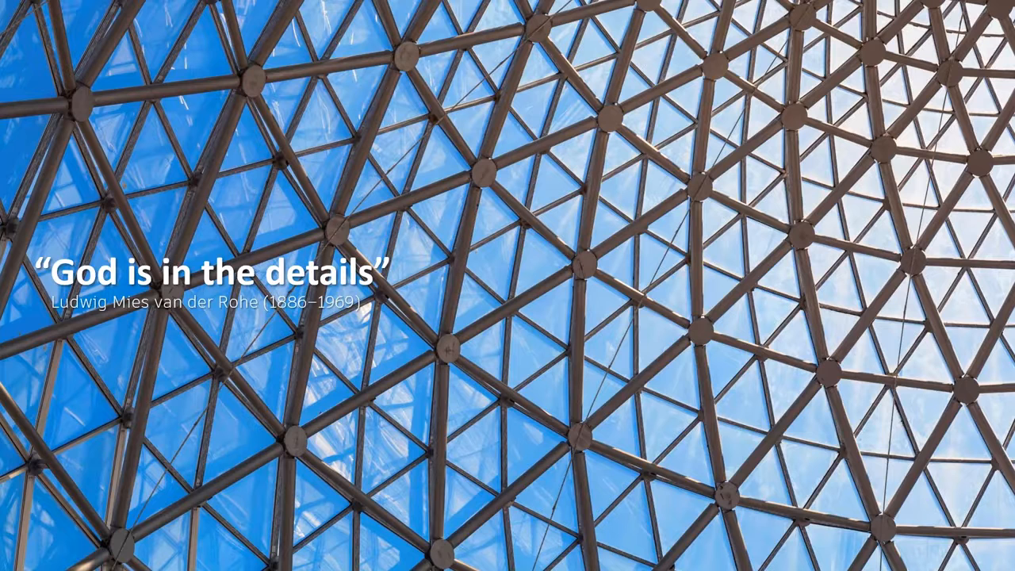
{"action": "left_click", "coordinate": [440, 396]}
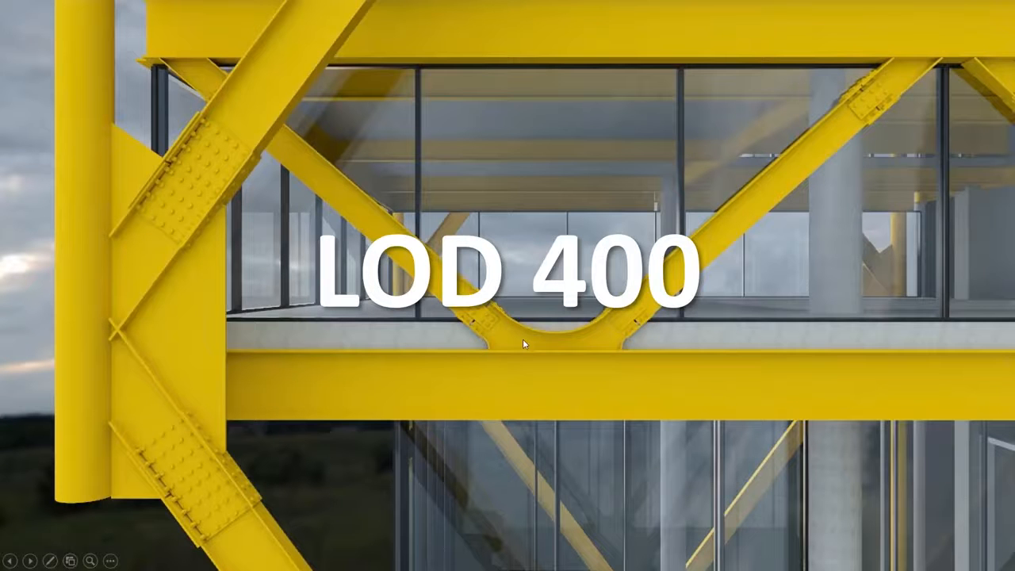
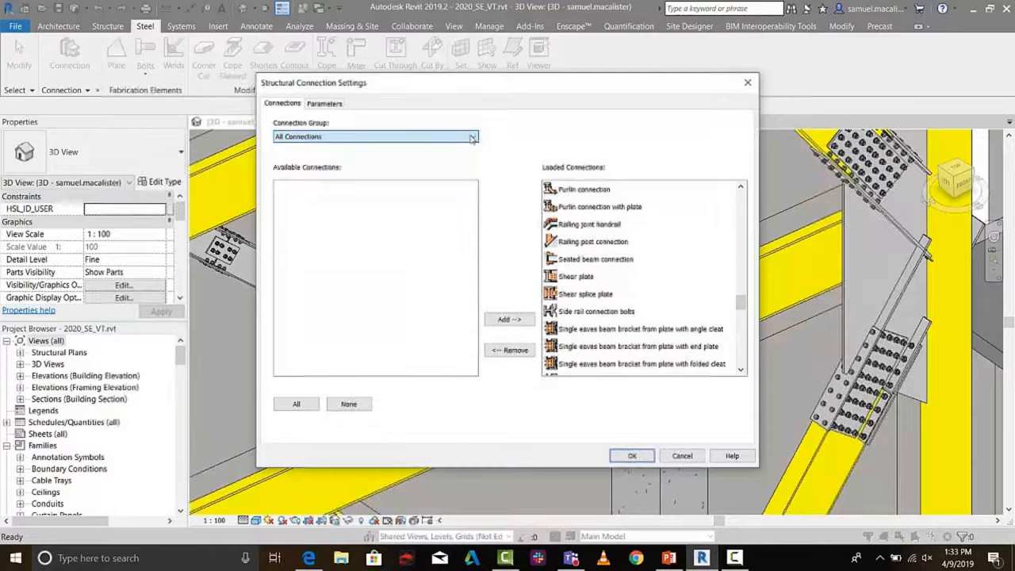
Check the parameters and connections in the structural connection settings and close them without changes
{"action": "left_click", "coordinate": [321, 103]}
{"action": "left_click", "coordinate": [294, 103]}
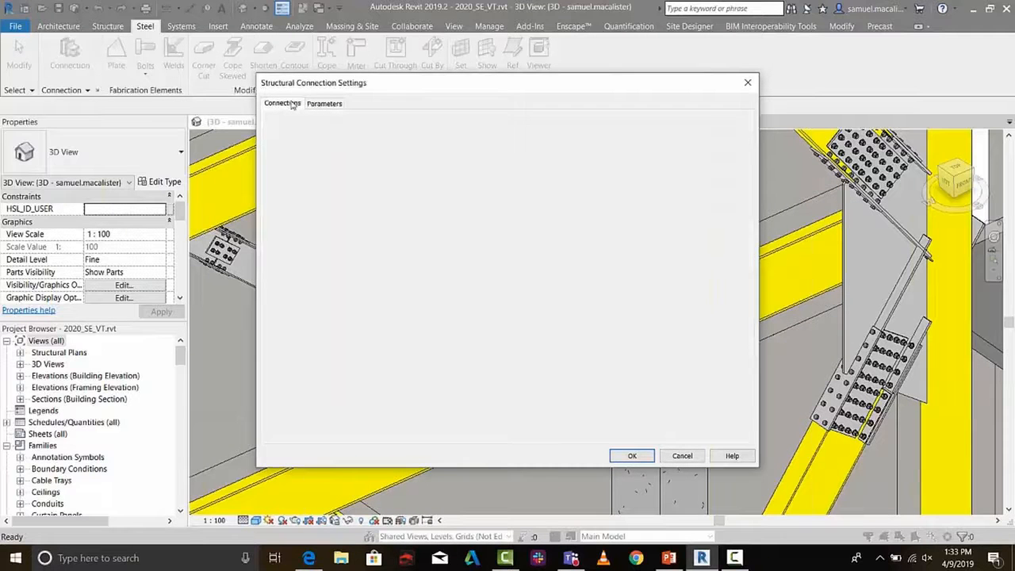
{"action": "left_click", "coordinate": [682, 456]}
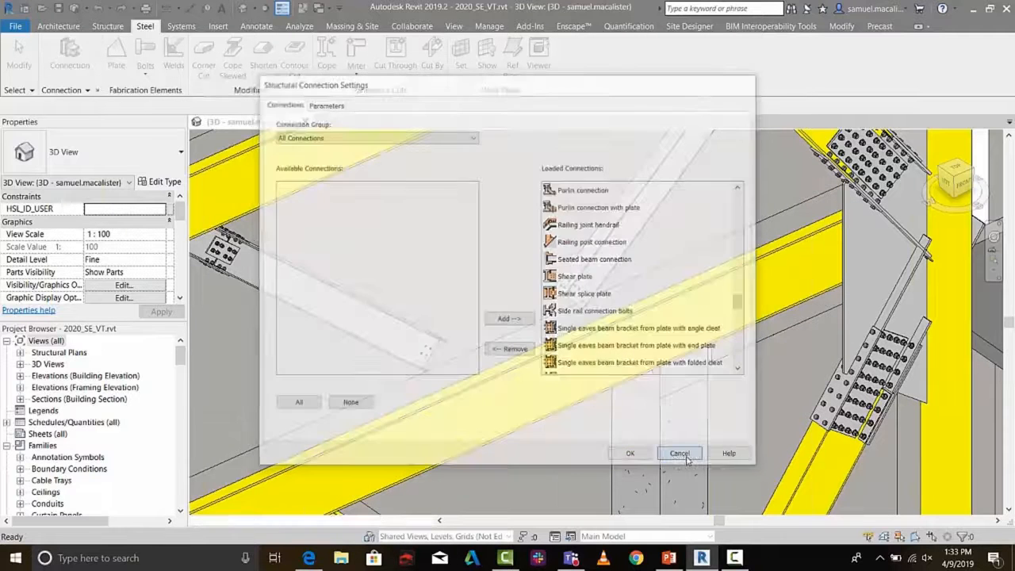
Create a structural connection between the 760UB197 beam and the two 360UB56.7 diagonals that meet it
{"action": "left_click", "coordinate": [418, 339]}
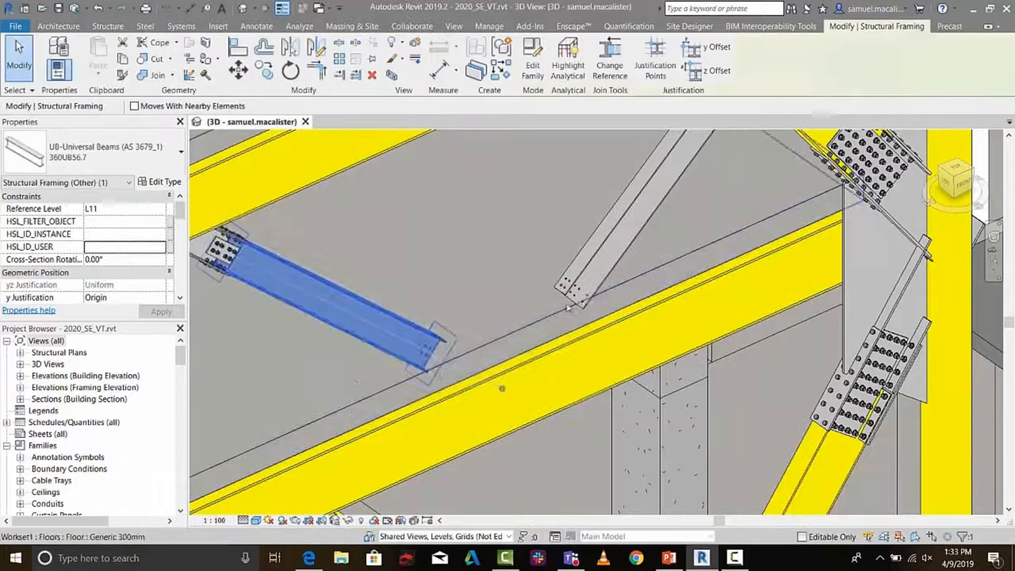
{"action": "left_click", "coordinate": [619, 238]}
{"action": "left_click", "coordinate": [565, 354]}
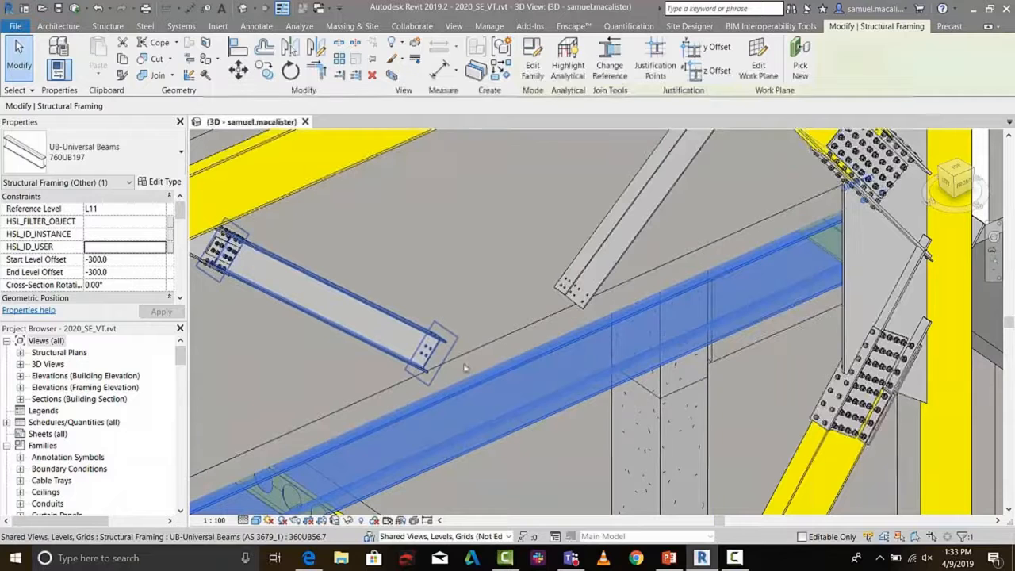
{"action": "left_click", "coordinate": [399, 331], "text": "ctrl"}
{"action": "left_click", "coordinate": [603, 280], "text": "ctrl"}
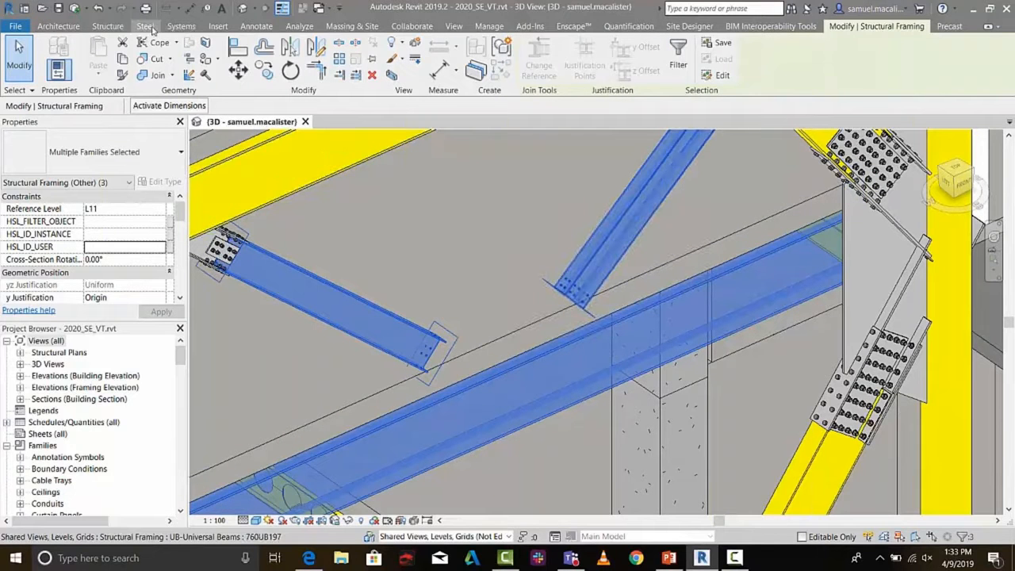
{"action": "left_click", "coordinate": [154, 30]}
{"action": "left_click", "coordinate": [70, 56]}
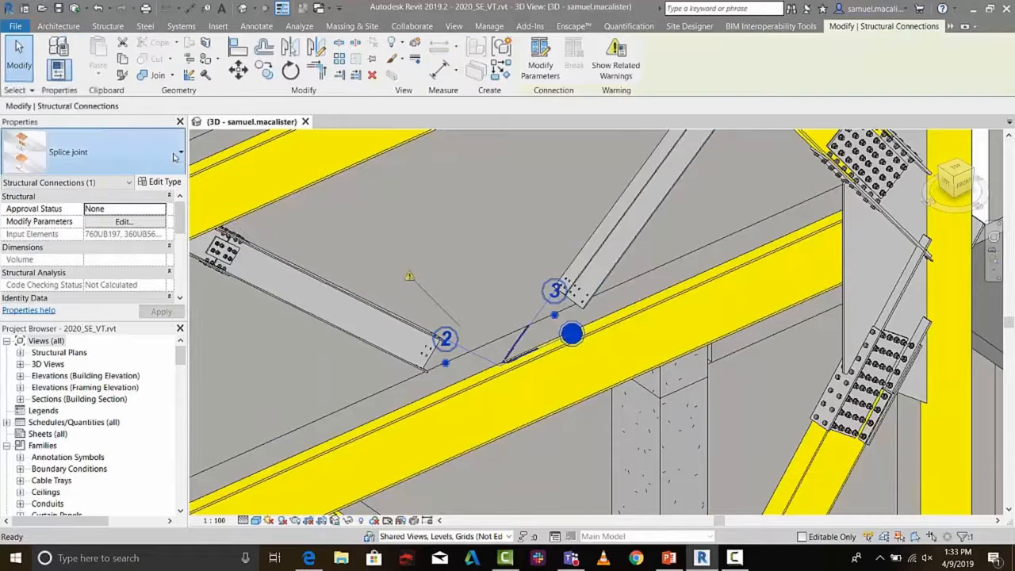
Change the new connection's type to I bracing splice full gusset double
{"action": "left_click", "coordinate": [182, 154]}
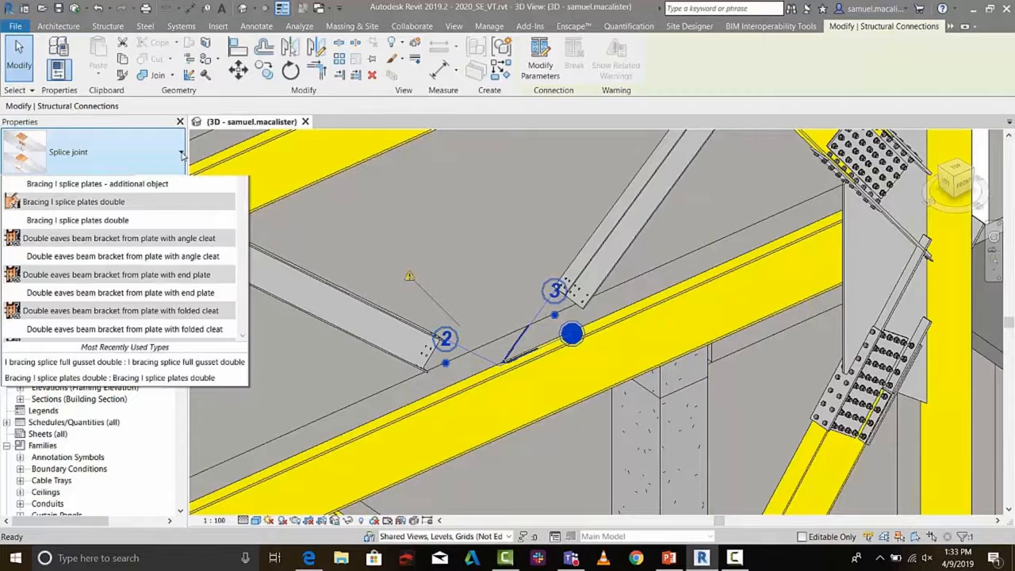
{"action": "scroll", "coordinate": [168, 273], "scroll_direction": "down", "scroll_amount": 3}
{"action": "scroll", "coordinate": [168, 272], "scroll_direction": "down", "scroll_amount": 10}
{"action": "scroll", "coordinate": [167, 272], "scroll_direction": "down", "scroll_amount": 5}
{"action": "scroll", "coordinate": [167, 272], "scroll_direction": "down", "scroll_amount": 1}
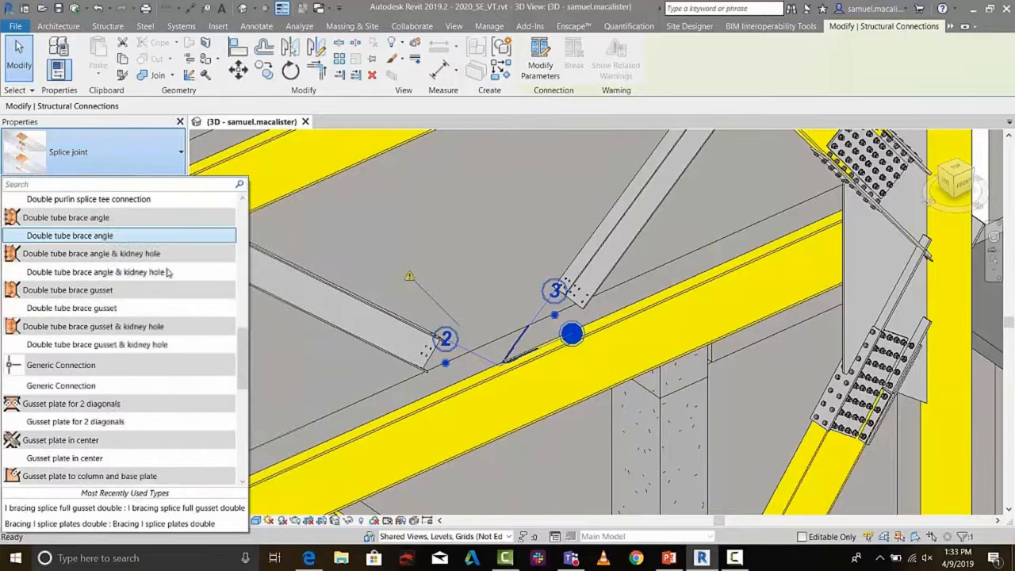
{"action": "scroll", "coordinate": [167, 272], "scroll_direction": "down", "scroll_amount": 2}
{"action": "mouse_move", "coordinate": [111, 442]}
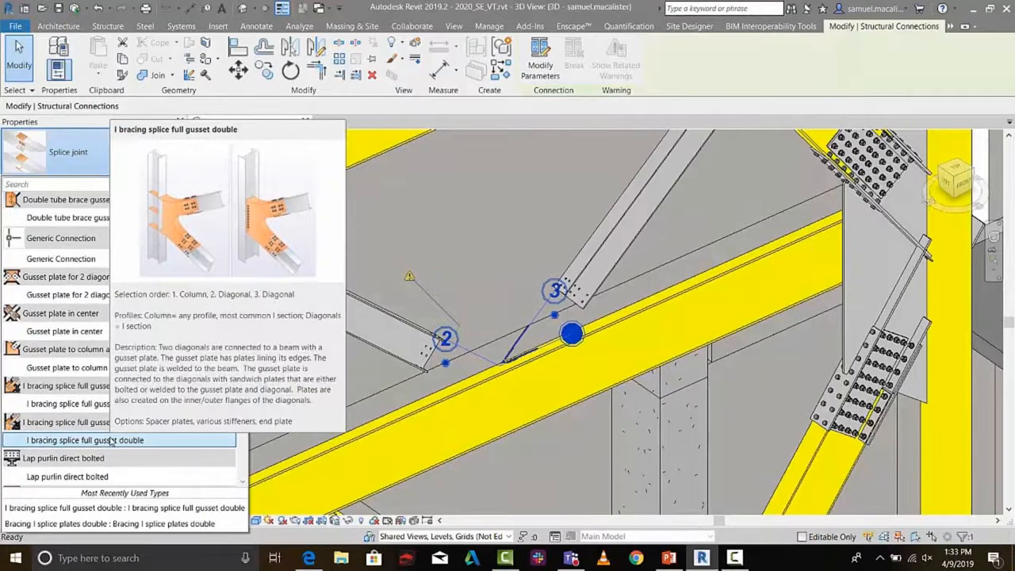
{"action": "left_click", "coordinate": [111, 440]}
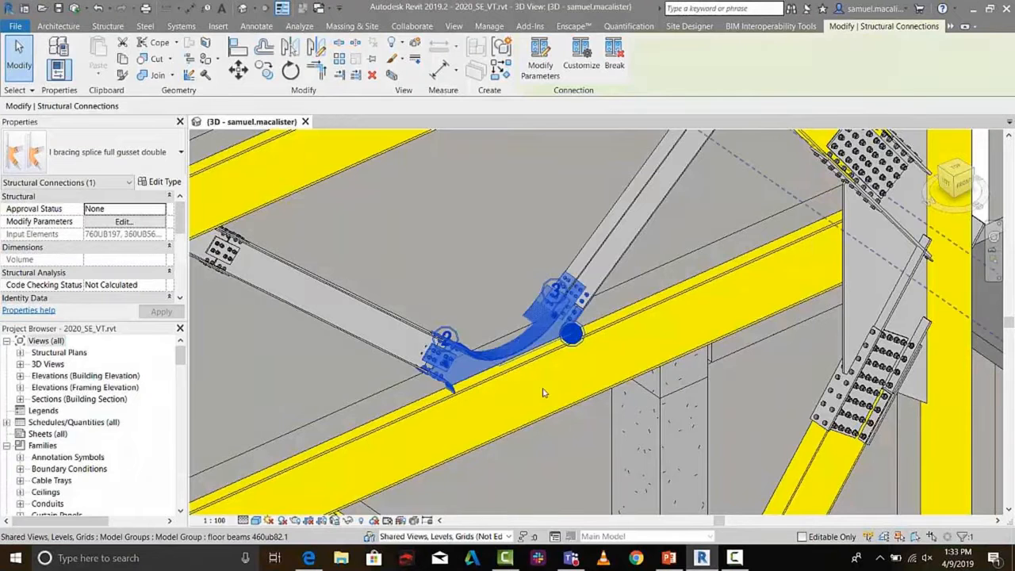
{"action": "left_click", "coordinate": [566, 422]}
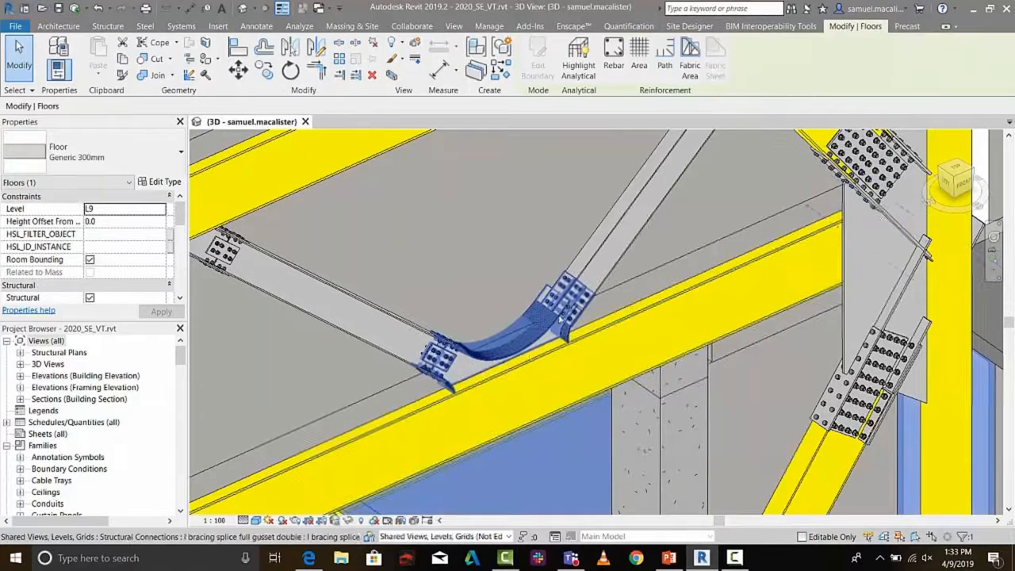
Open the gusset connection's modification parameters and review its side and middle dimensions, outside plates, center plate, corners and gusset welds
{"action": "scroll", "coordinate": [568, 306], "scroll_direction": "up", "scroll_amount": 3}
{"action": "scroll", "coordinate": [568, 305], "scroll_direction": "up", "scroll_amount": 3}
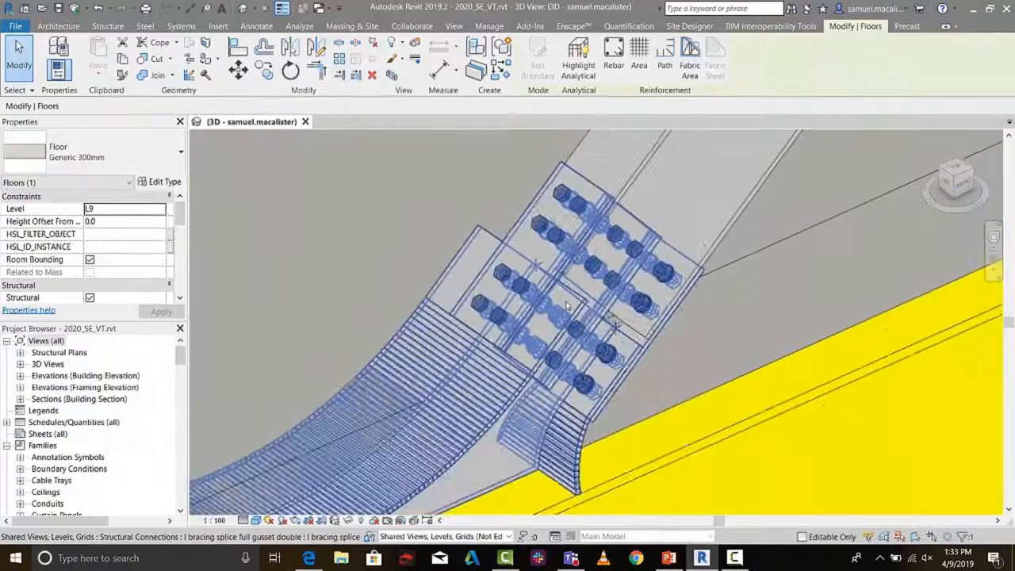
{"action": "left_click", "coordinate": [605, 366]}
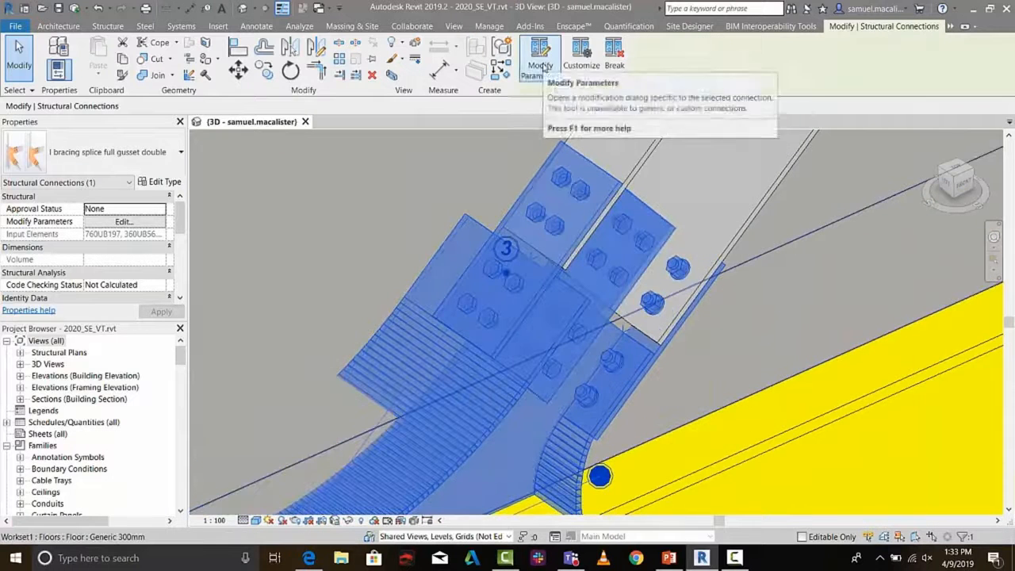
{"action": "left_click", "coordinate": [543, 68]}
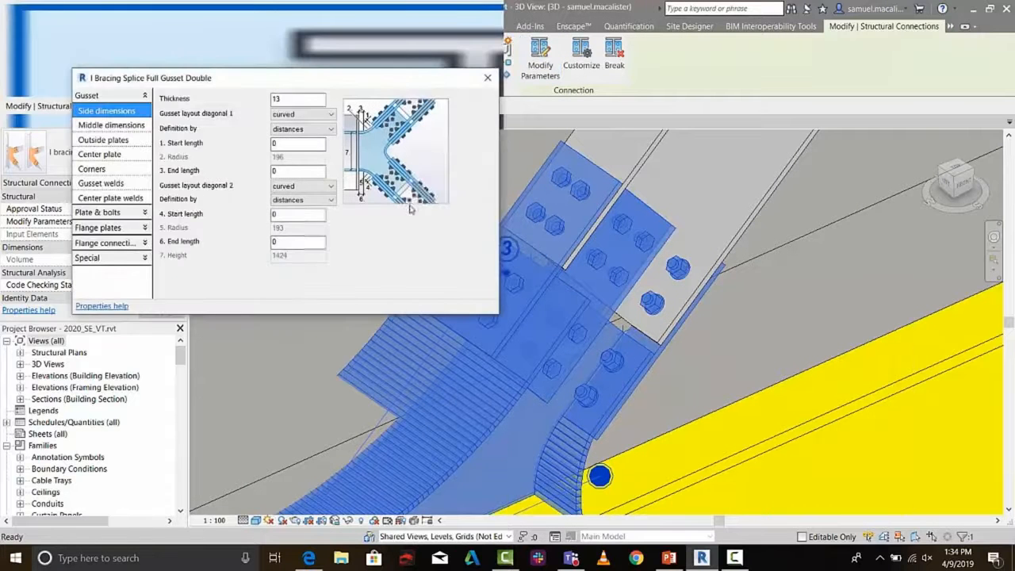
{"action": "left_click_drag", "start_coordinate": [287, 90], "coordinate": [323, 99]}
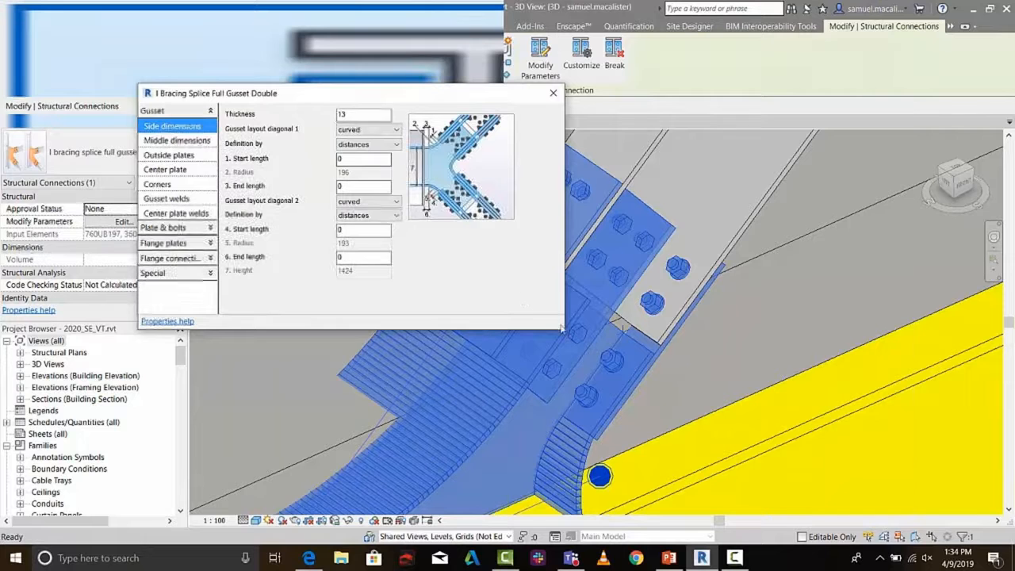
{"action": "left_click", "coordinate": [178, 142]}
{"action": "left_click", "coordinate": [180, 156]}
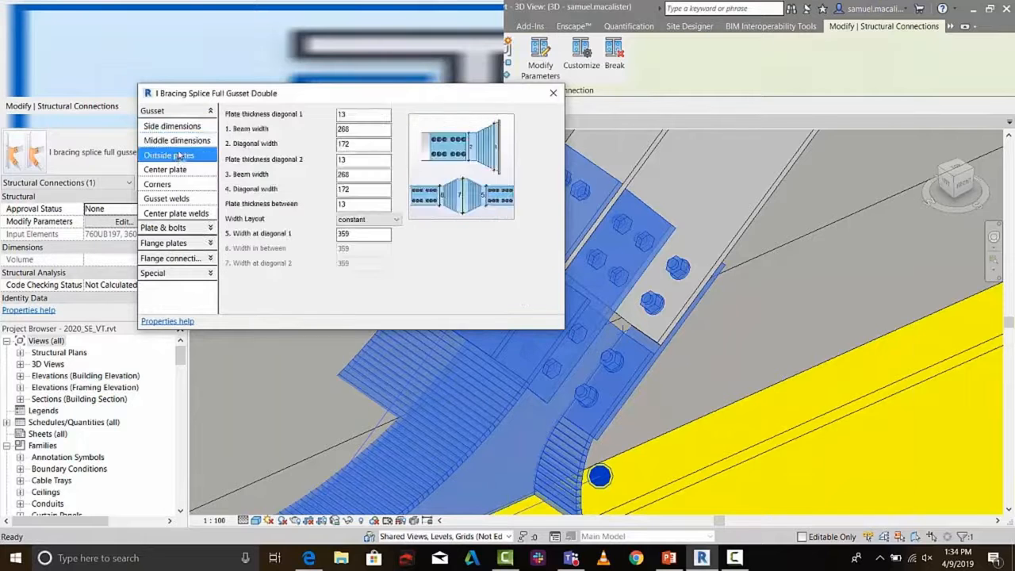
{"action": "left_click", "coordinate": [176, 169]}
{"action": "left_click", "coordinate": [176, 184]}
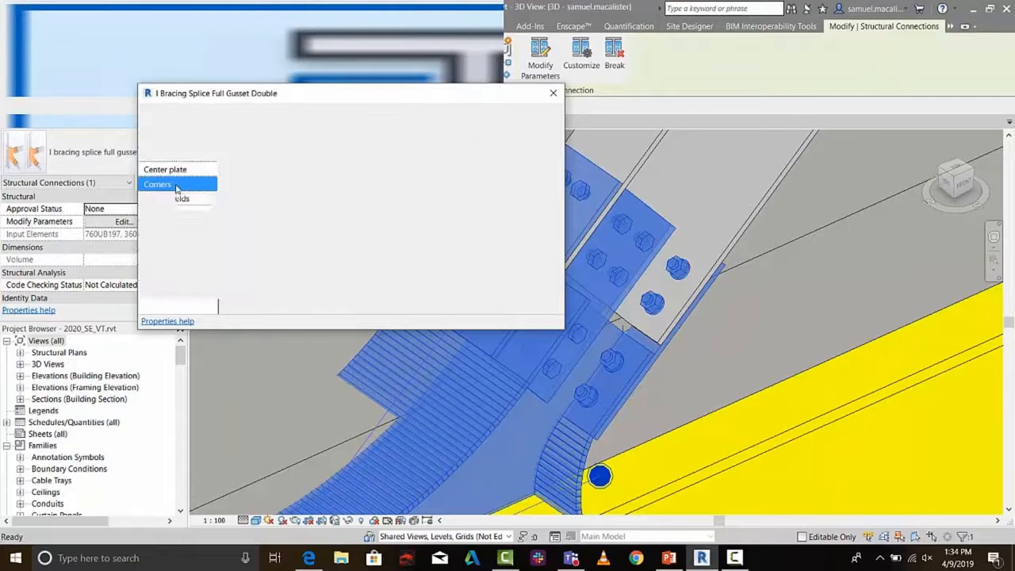
{"action": "left_click", "coordinate": [176, 199]}
Review which plate and bolt, flange plate, flange connection and special parameters the gusset connection offers
{"action": "left_click", "coordinate": [173, 228]}
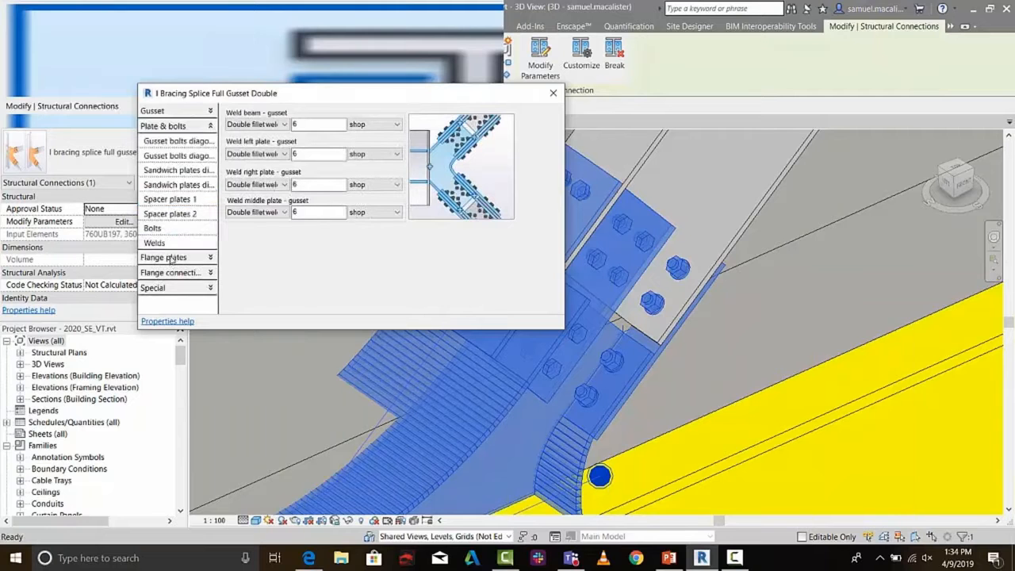
{"action": "left_click", "coordinate": [168, 260]}
{"action": "left_click", "coordinate": [171, 219]}
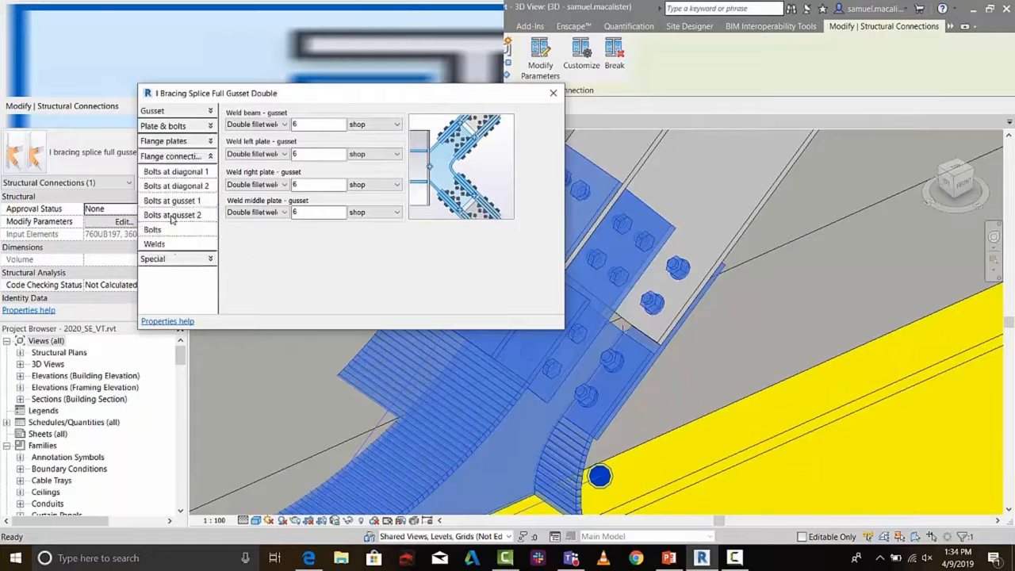
{"action": "left_click", "coordinate": [174, 260]}
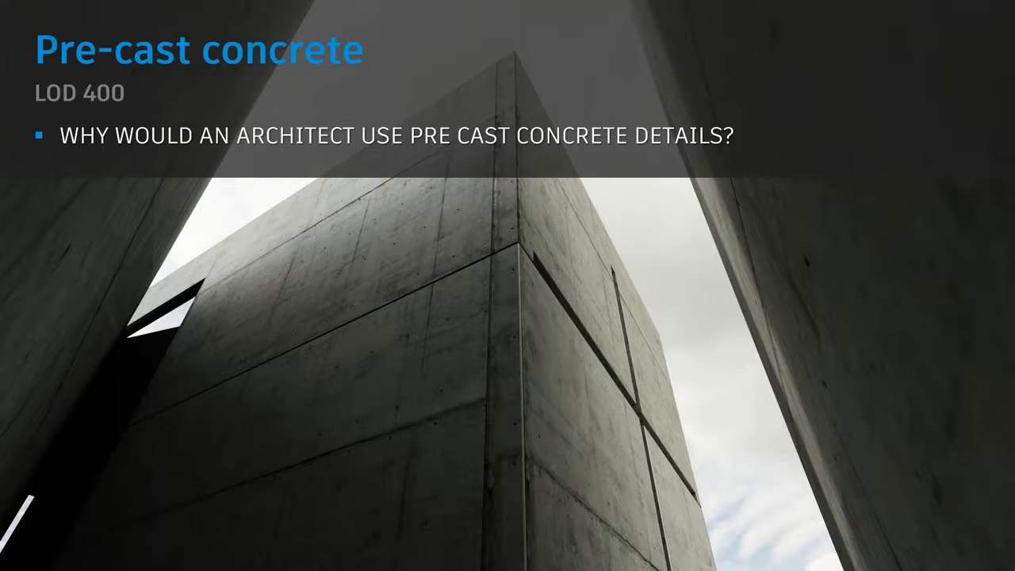
{"action": "key", "text": "Right"}
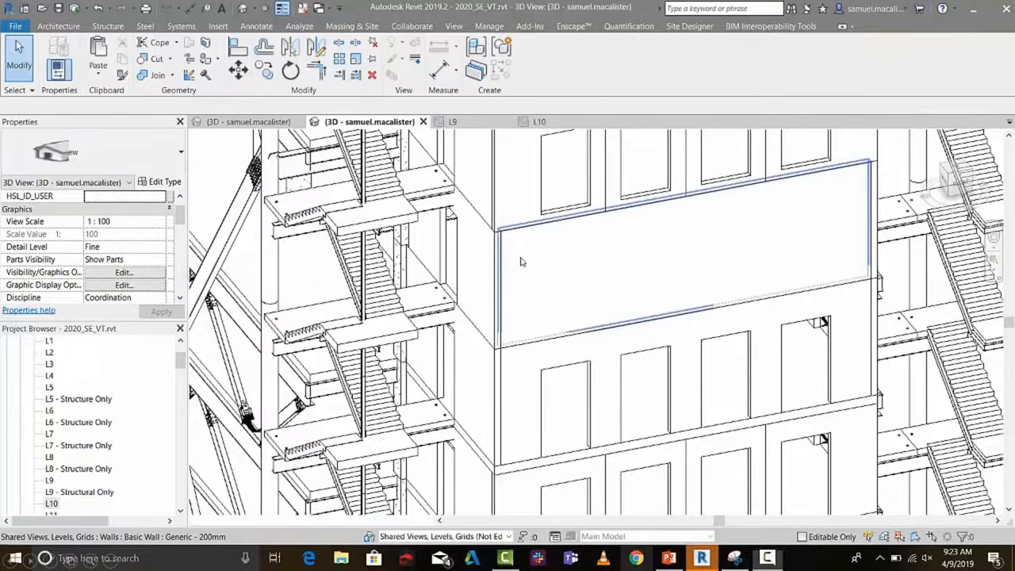
Select the 12000 mm solid wall on L10 and open the Precast configuration
{"action": "left_click", "coordinate": [508, 267]}
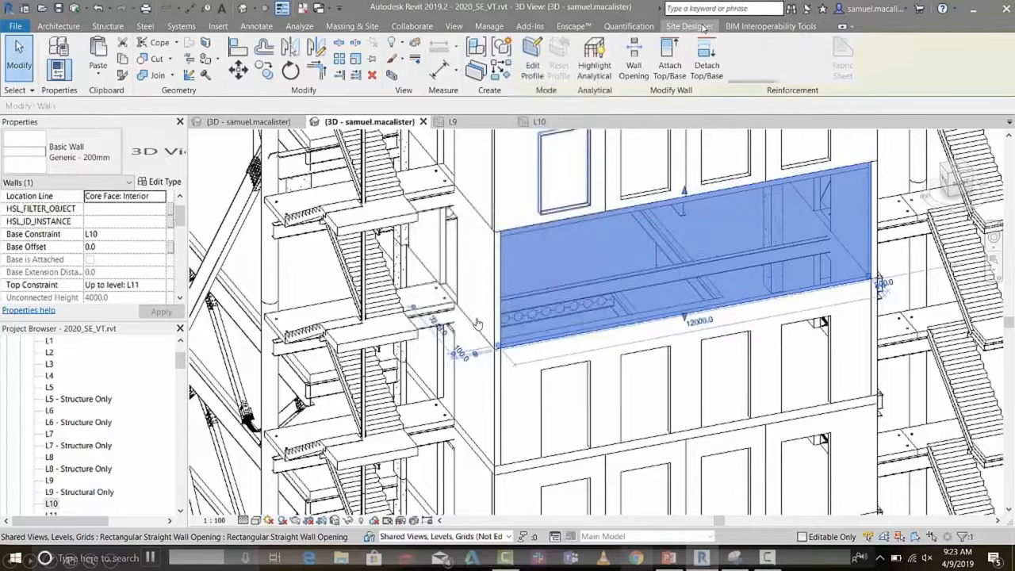
{"action": "left_click", "coordinate": [828, 26]}
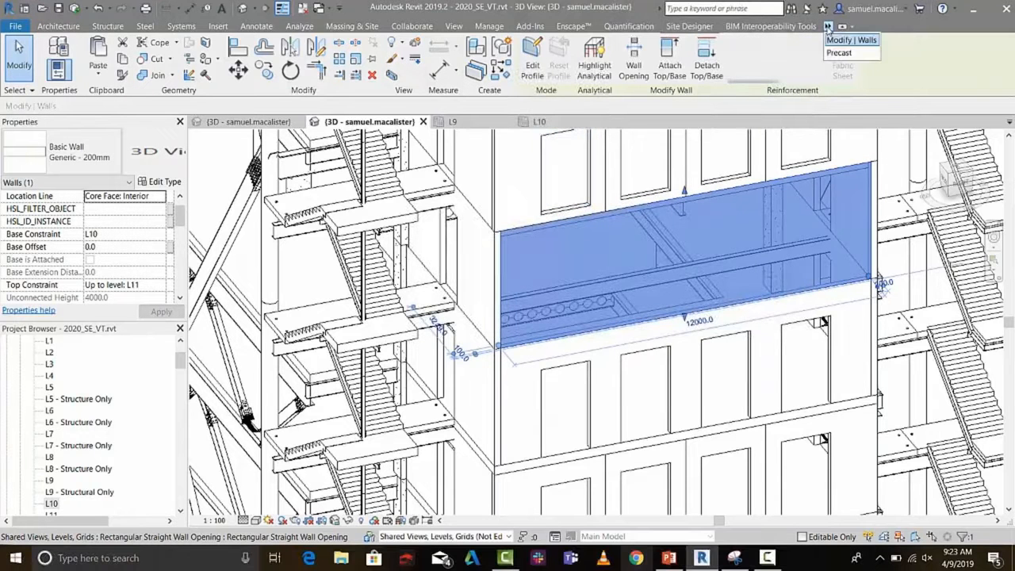
{"action": "left_click", "coordinate": [840, 52]}
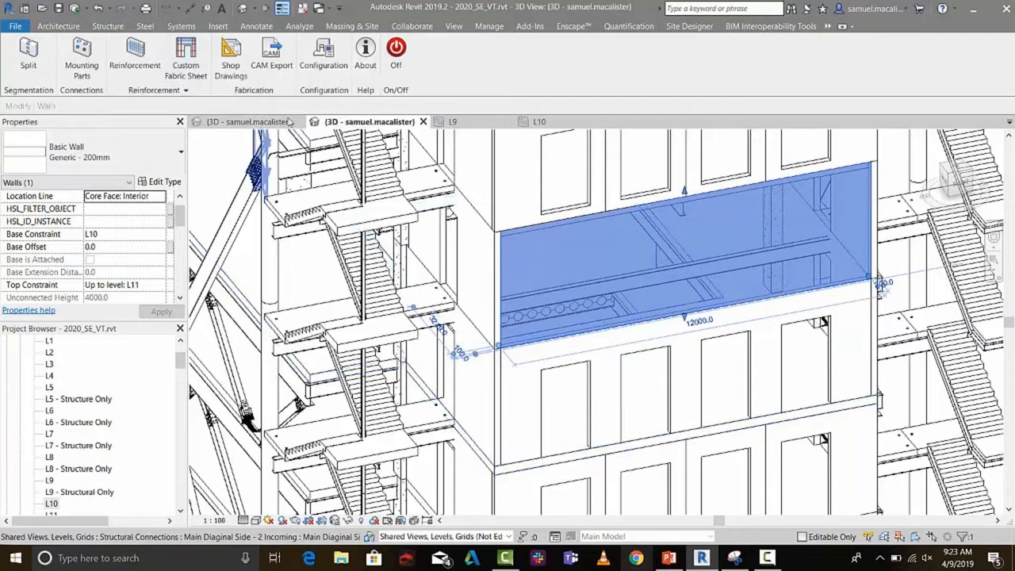
{"action": "left_click", "coordinate": [323, 57]}
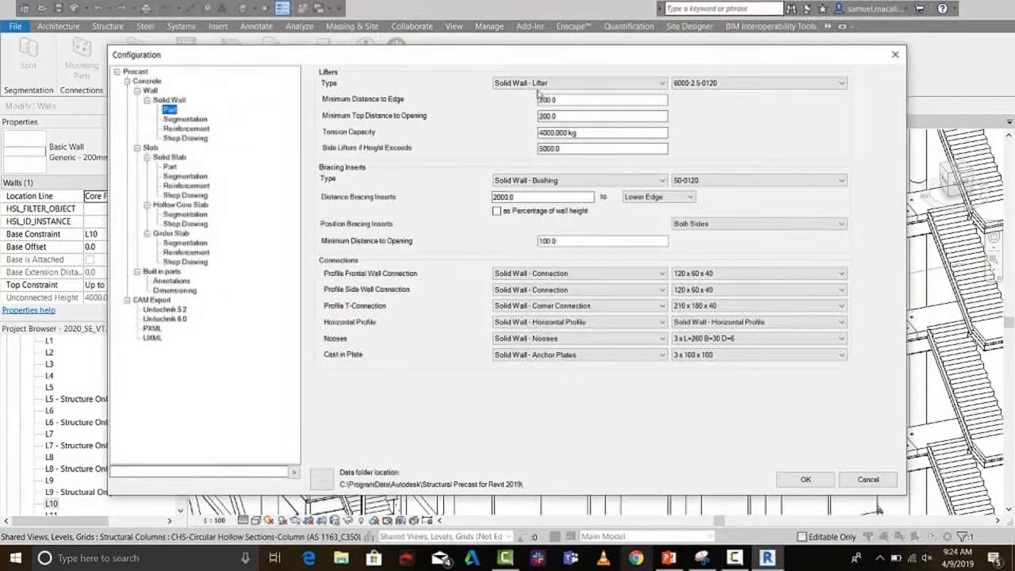
Review the solid wall's segmentation, reinforcement and shop drawing settings in the precast configuration
{"action": "left_click", "coordinate": [192, 119]}
{"action": "left_click", "coordinate": [194, 128]}
{"action": "left_click", "coordinate": [195, 138]}
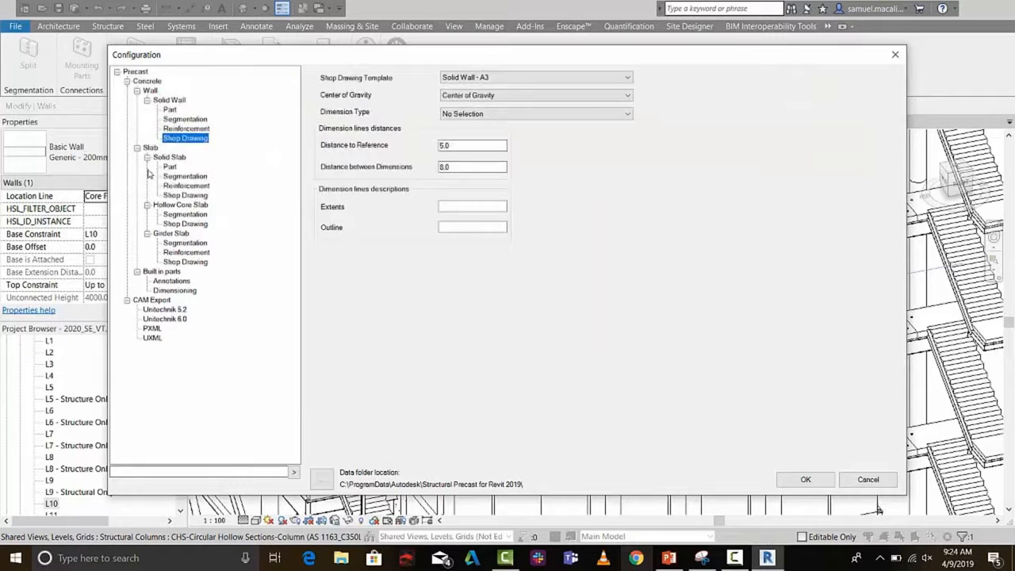
Review the built-in parts and CAM export settings, recheck the solid wall segmentation limits and accept the configuration
{"action": "left_click", "coordinate": [172, 282]}
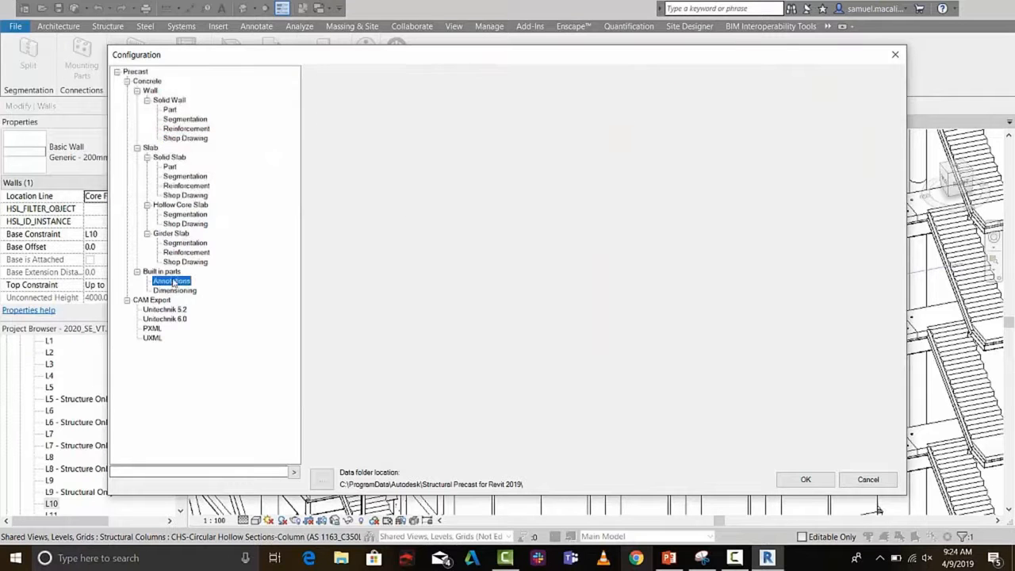
{"action": "left_click", "coordinate": [173, 291]}
{"action": "left_click", "coordinate": [167, 301]}
{"action": "left_click", "coordinate": [168, 310]}
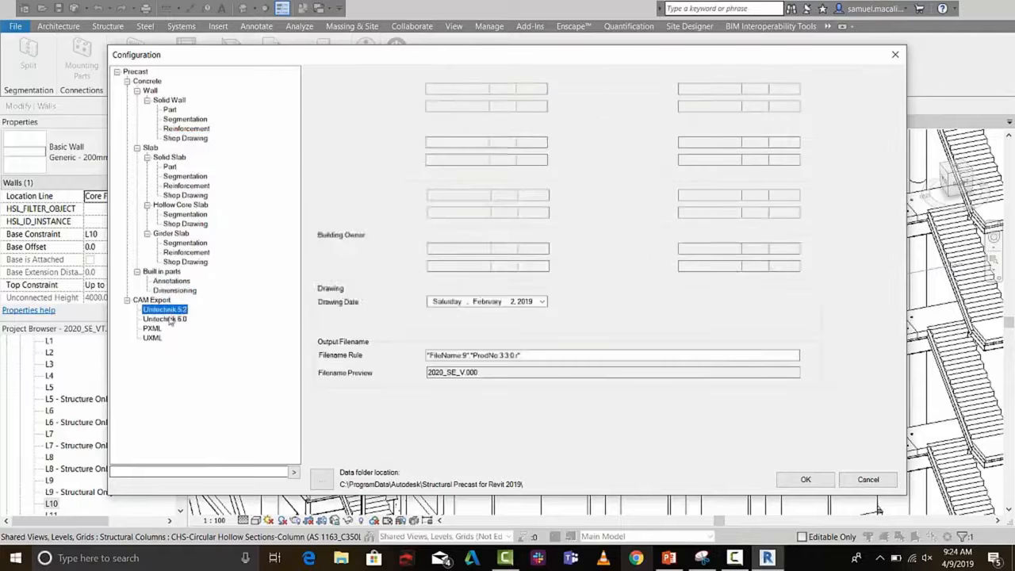
{"action": "left_click", "coordinate": [169, 319]}
{"action": "left_click", "coordinate": [152, 328]}
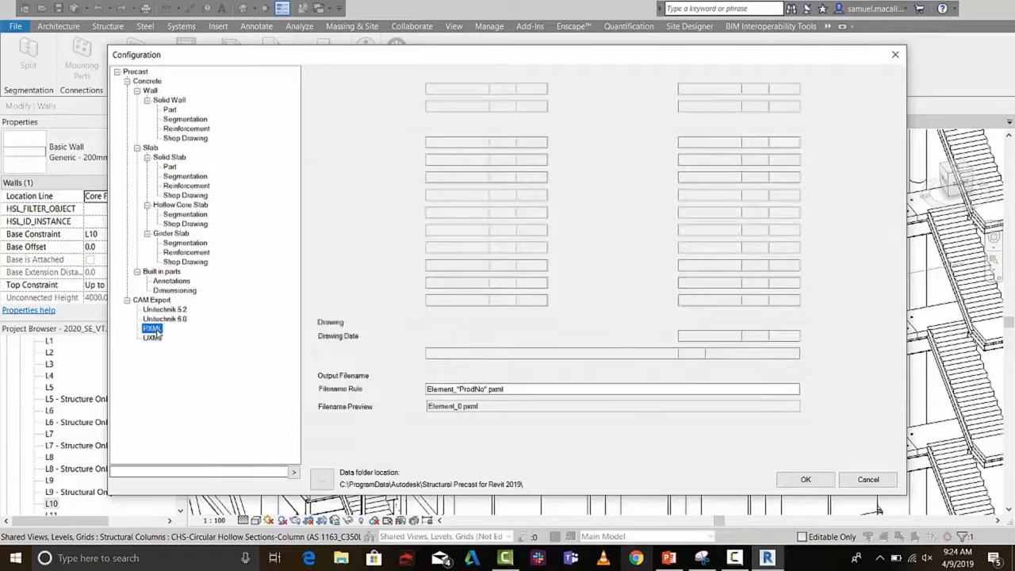
{"action": "left_click", "coordinate": [185, 119]}
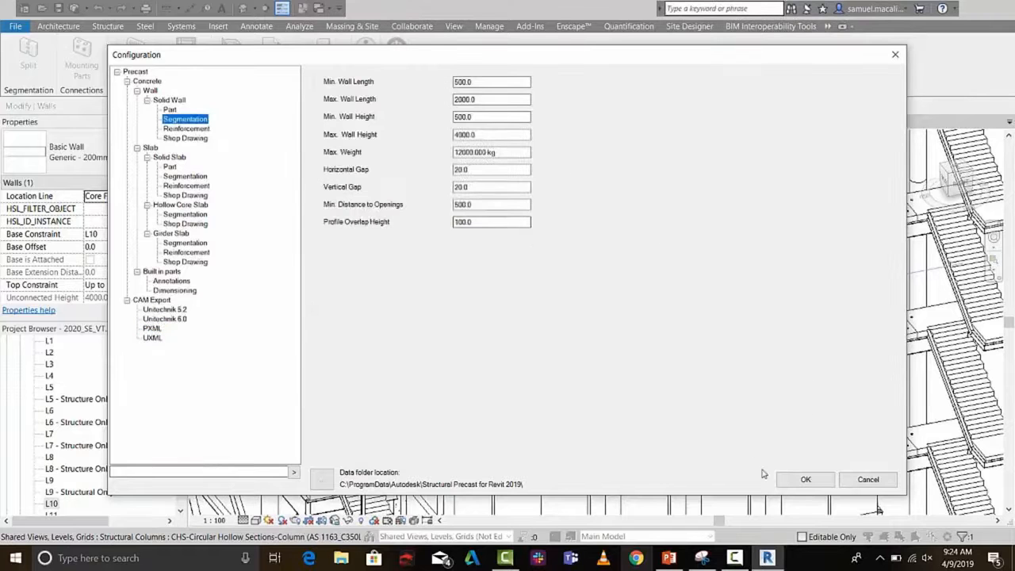
{"action": "left_click", "coordinate": [804, 481]}
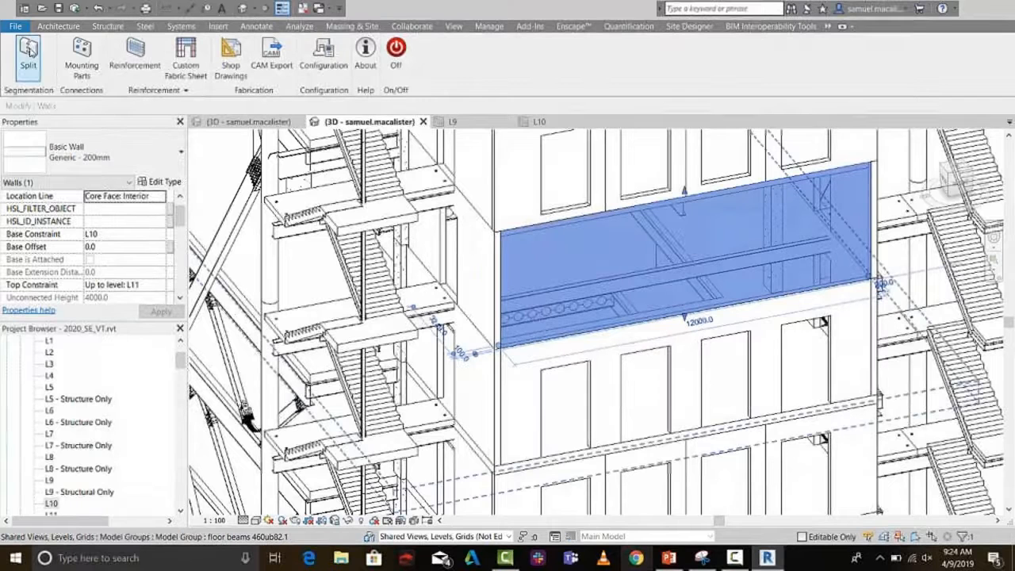
Split the selected L10 wall into precast panels and select the panel at the stair-side corner for inspection
{"action": "left_click", "coordinate": [28, 48]}
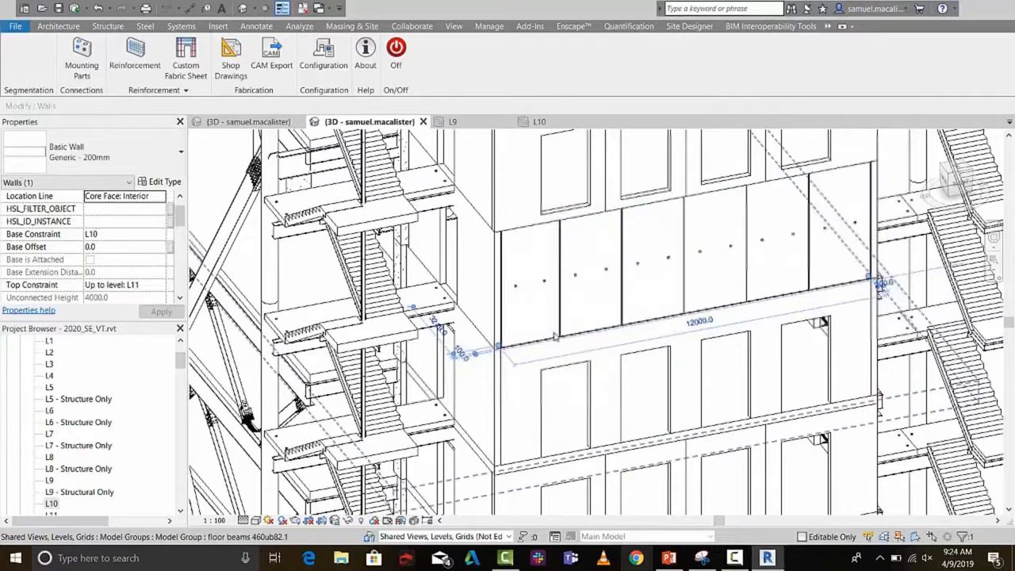
{"action": "middle_click_drag", "start_coordinate": [556, 335], "coordinate": [821, 302], "text": "shift"}
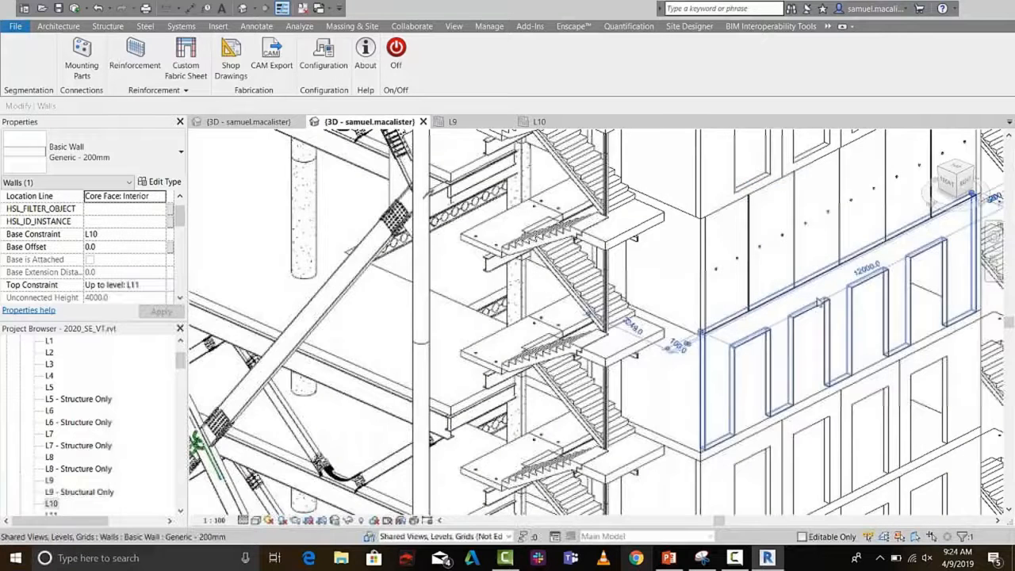
{"action": "scroll", "coordinate": [821, 302], "scroll_direction": "up", "scroll_amount": 5}
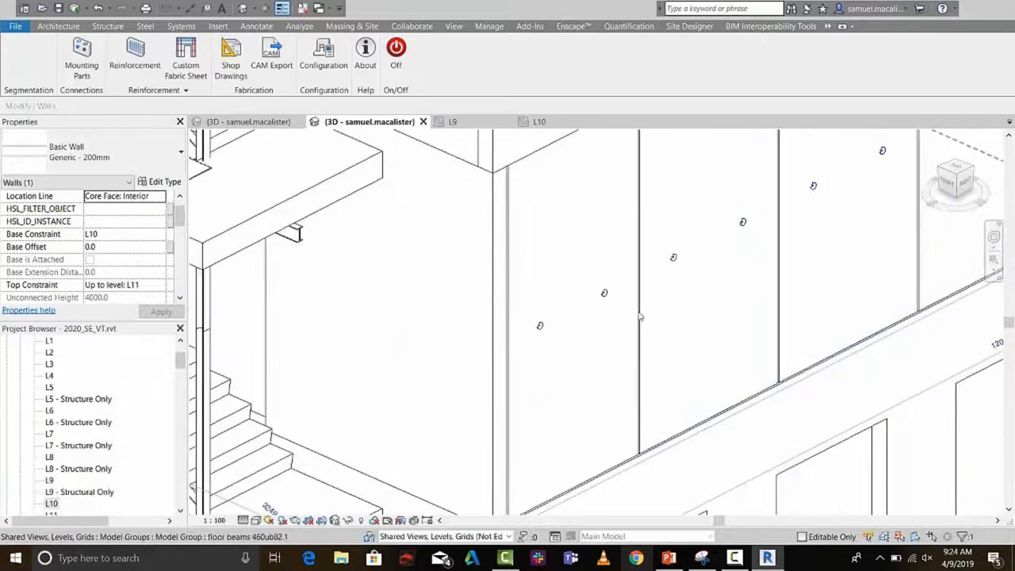
{"action": "left_click", "coordinate": [542, 352]}
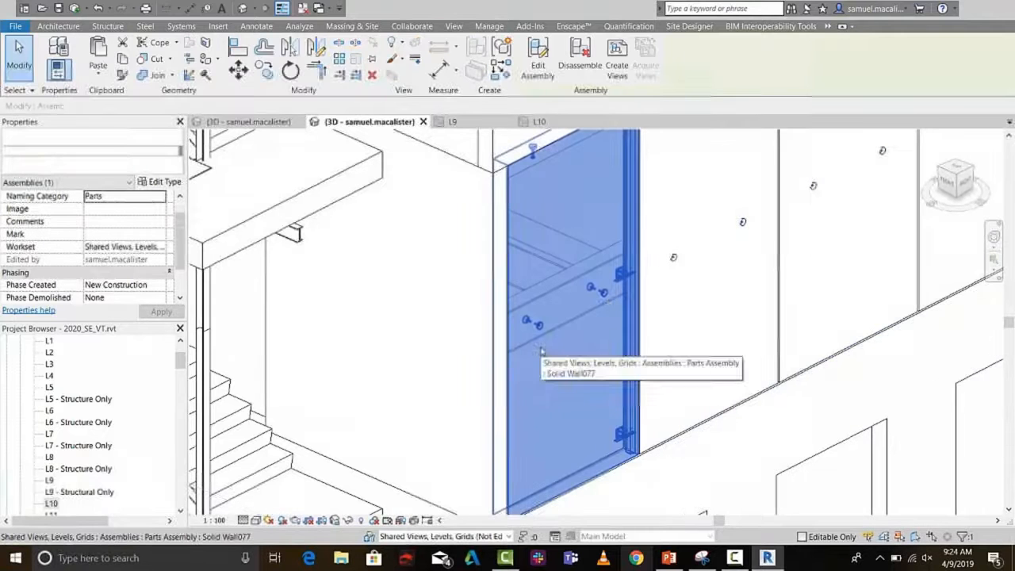
Create the full set of assembly views and schedules for the Solid Wall079 panel at 1:20, including an A1 metric sheet
{"action": "scroll", "coordinate": [618, 282], "scroll_direction": "up", "scroll_amount": 5}
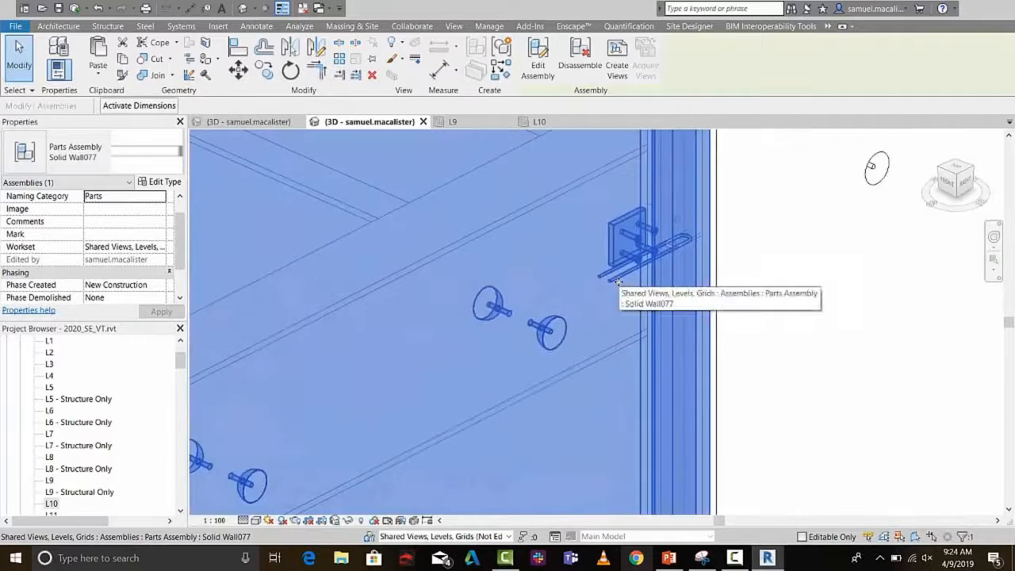
{"action": "scroll", "coordinate": [618, 282], "scroll_direction": "up", "scroll_amount": 1}
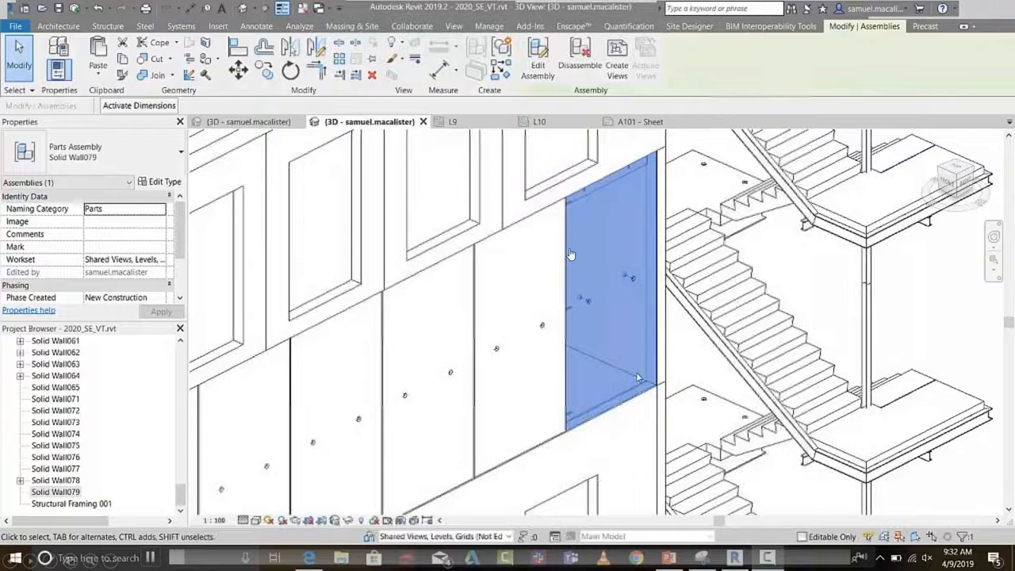
{"action": "left_click", "coordinate": [618, 65]}
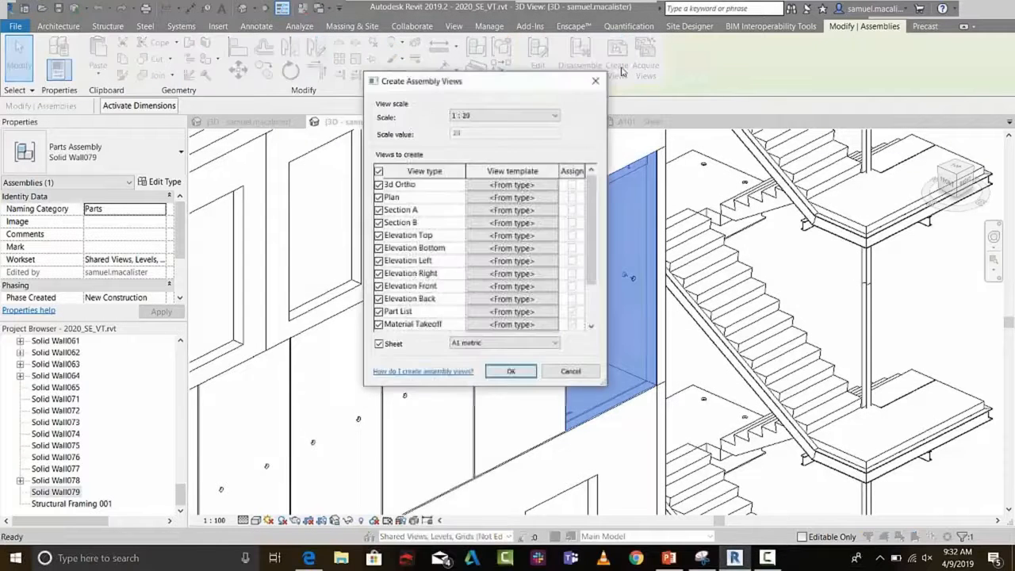
{"action": "scroll", "coordinate": [387, 266], "scroll_direction": "down", "scroll_amount": 2}
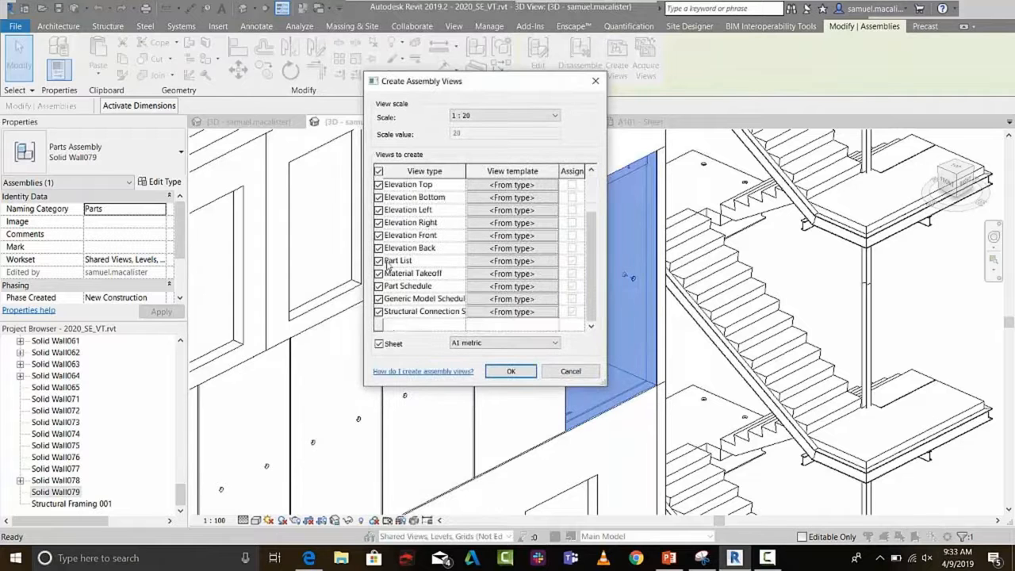
{"action": "left_click", "coordinate": [469, 346]}
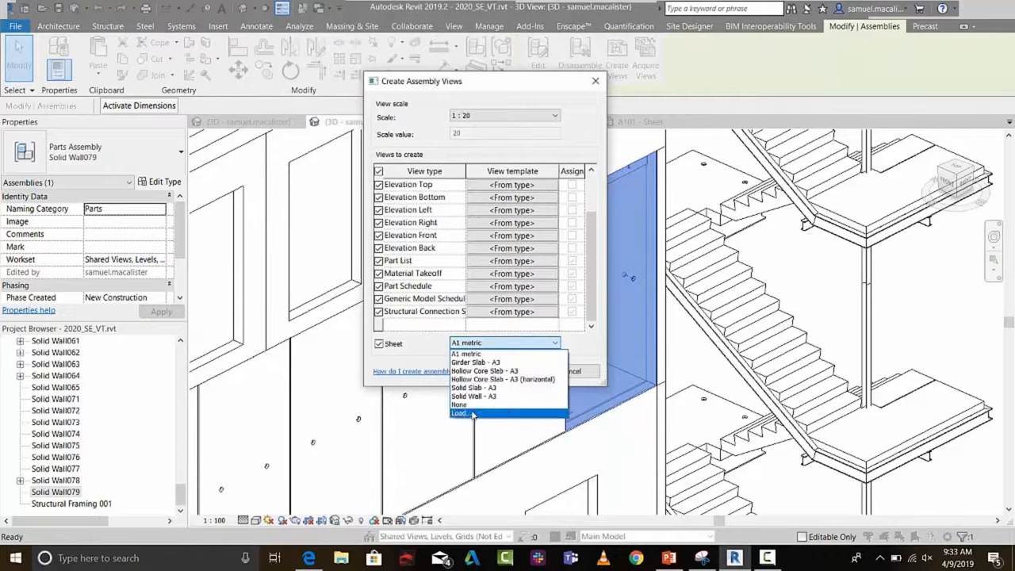
{"action": "left_click", "coordinate": [473, 353]}
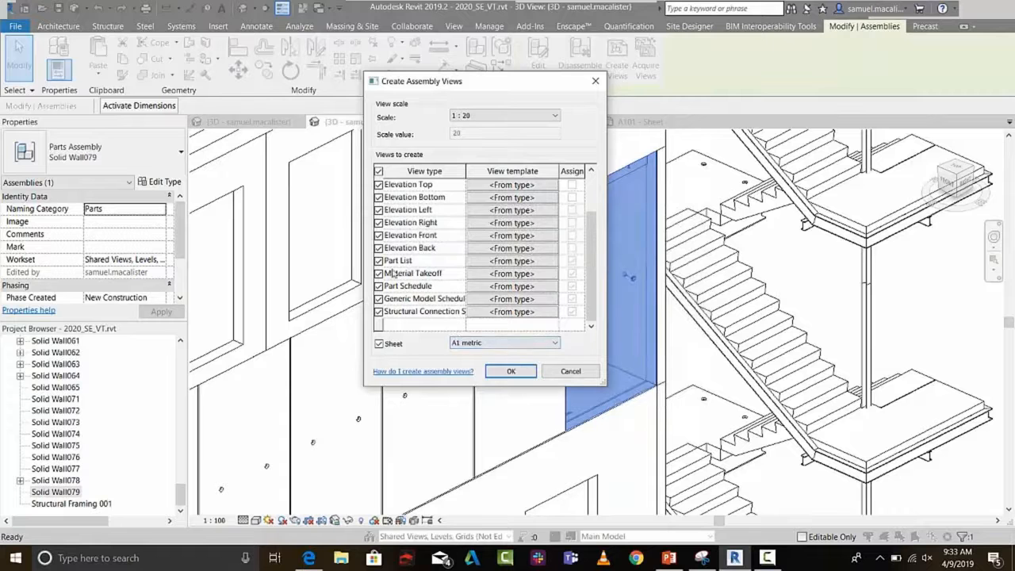
{"action": "left_click", "coordinate": [499, 370]}
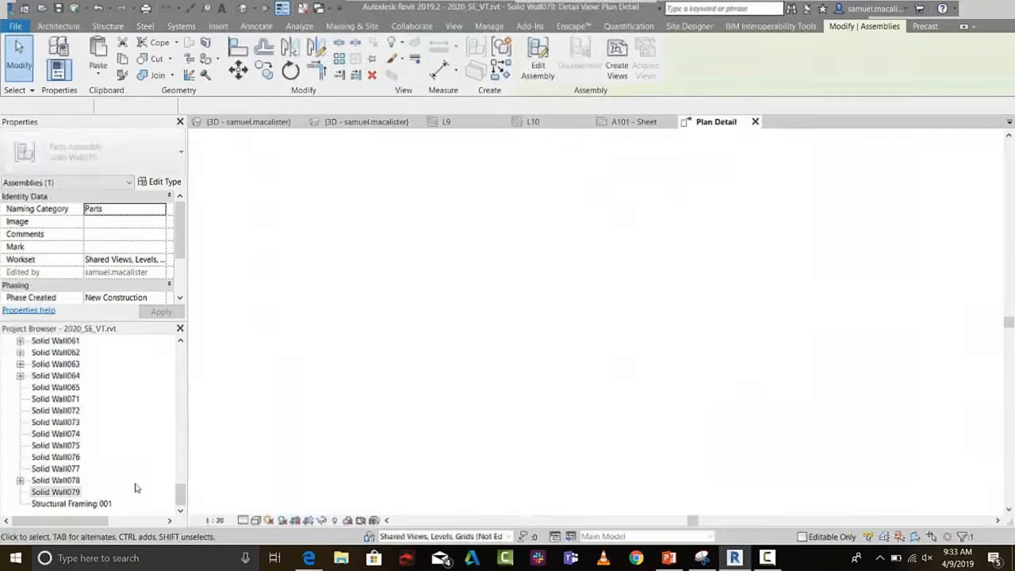
Open the Solid Wall079 assembly's A101 sheet and place the structural connection schedule in the sheet's upper-left corner
{"action": "left_click", "coordinate": [21, 493]}
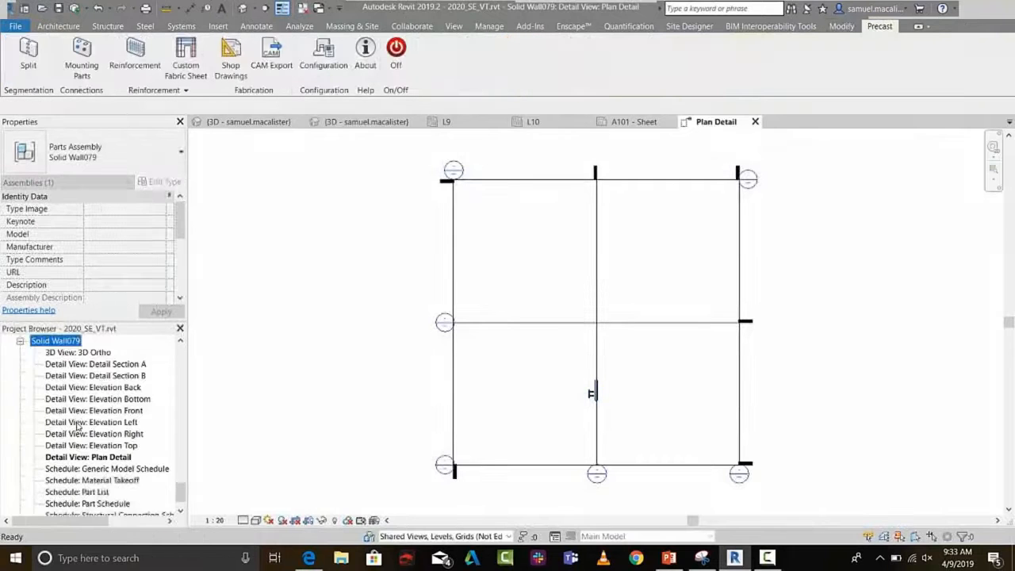
{"action": "scroll", "coordinate": [77, 424], "scroll_direction": "down", "scroll_amount": 1}
{"action": "double_click", "coordinate": [75, 492]}
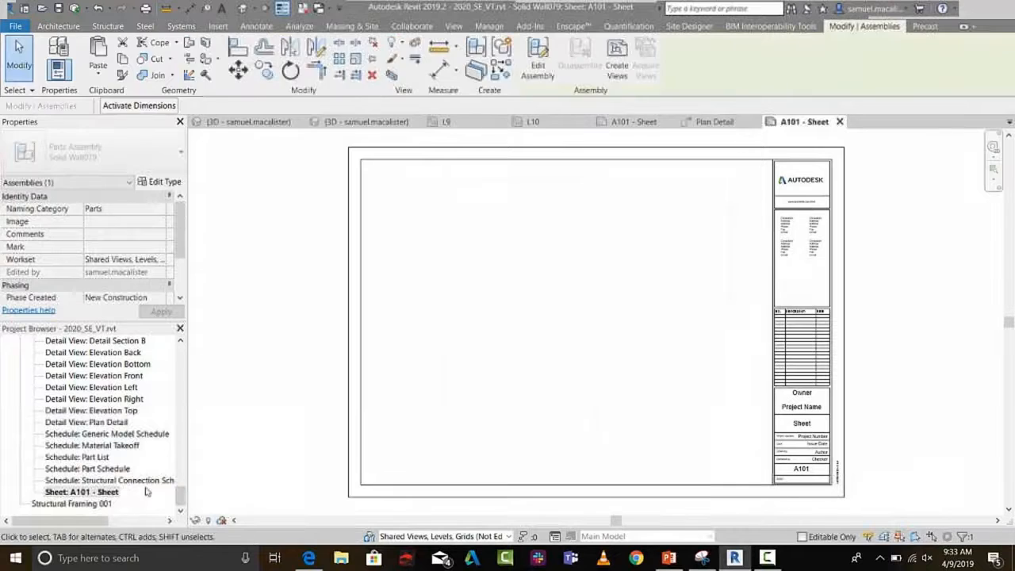
{"action": "left_click_drag", "start_coordinate": [109, 480], "coordinate": [431, 296]}
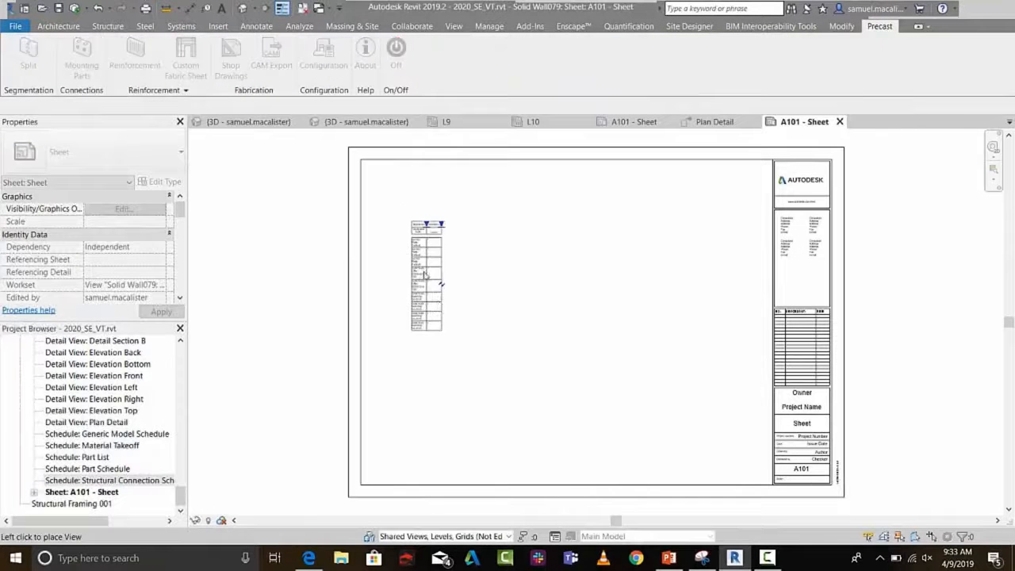
{"action": "left_click", "coordinate": [400, 230]}
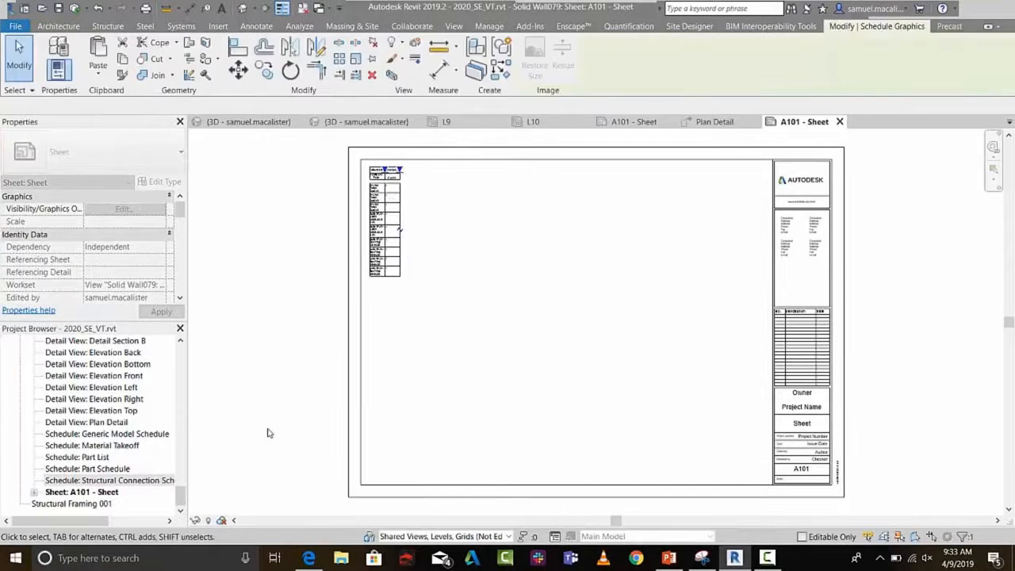
Place the Part Schedule and the Part List on the sheet, stacked beneath the structural connection schedule
{"action": "left_click_drag", "start_coordinate": [87, 469], "coordinate": [399, 361]}
{"action": "left_click", "coordinate": [372, 284]}
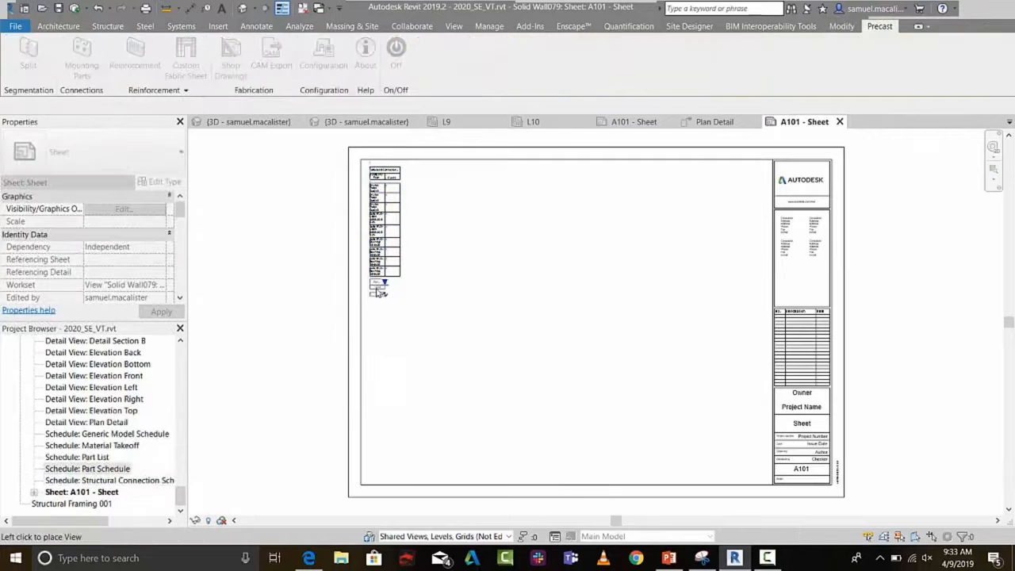
{"action": "left_click", "coordinate": [79, 457]}
{"action": "left_click_drag", "start_coordinate": [451, 392], "coordinate": [379, 311]}
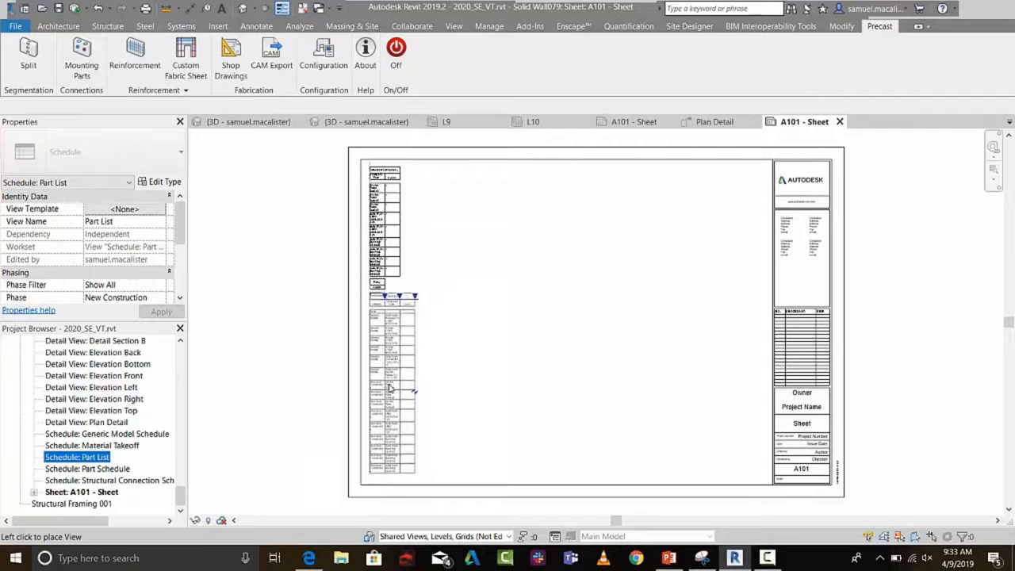
{"action": "left_click", "coordinate": [390, 388]}
Place the Solid Wall079 assembly's 3D Ortho view on the sheet beside the schedules
{"action": "scroll", "coordinate": [131, 464], "scroll_direction": "up", "scroll_amount": 1}
{"action": "scroll", "coordinate": [131, 464], "scroll_direction": "up", "scroll_amount": 2}
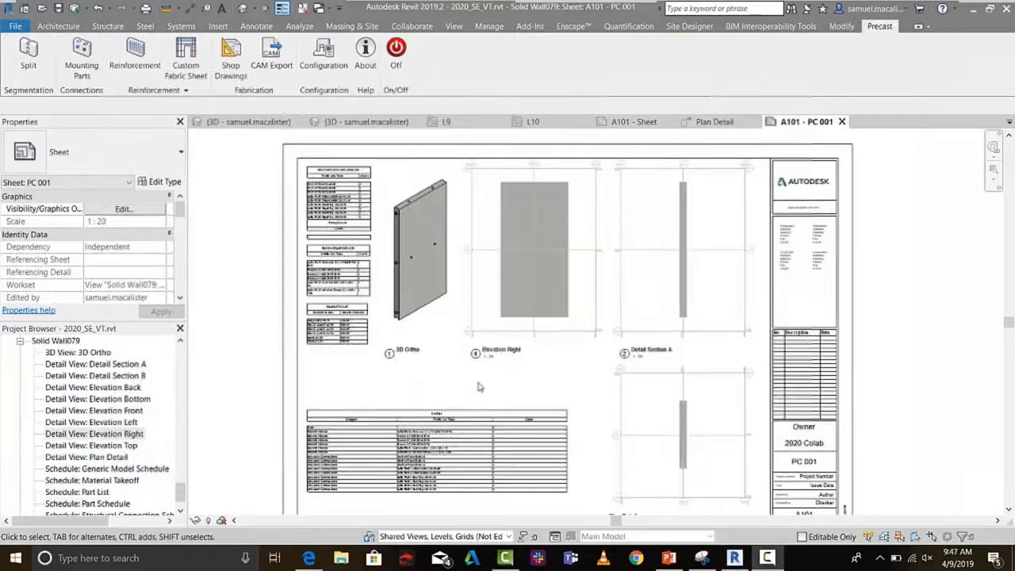
{"action": "middle_click_drag", "start_coordinate": [445, 395], "coordinate": [489, 372]}
Examine the schedules and the 3D Ortho view of the panel on the A101 - PC 001 shop drawing sheet
{"action": "scroll", "coordinate": [454, 226], "scroll_direction": "up", "scroll_amount": 5}
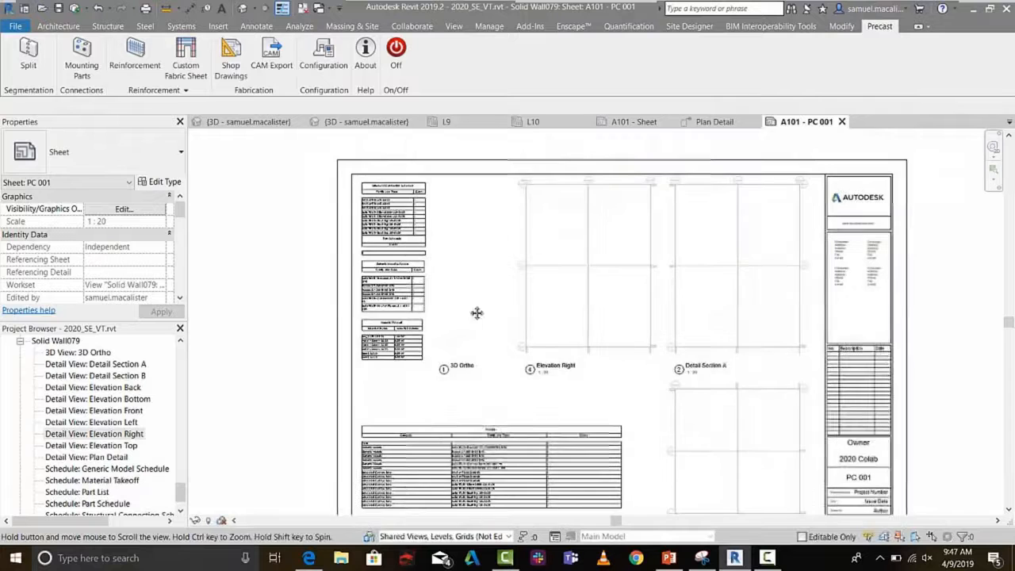
{"action": "scroll", "coordinate": [454, 232], "scroll_direction": "up", "scroll_amount": 1}
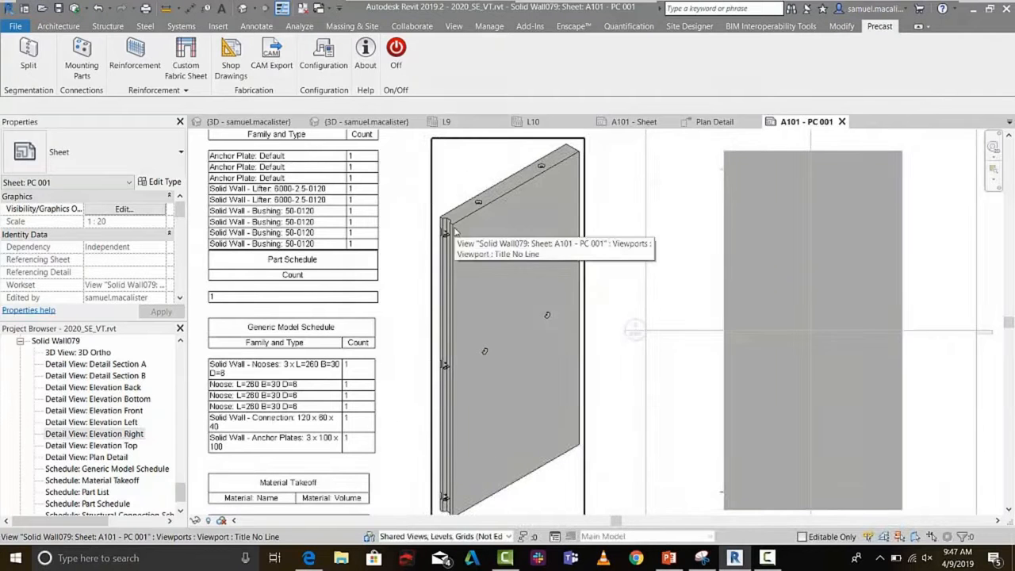
{"action": "scroll", "coordinate": [456, 231], "scroll_direction": "down", "scroll_amount": 6}
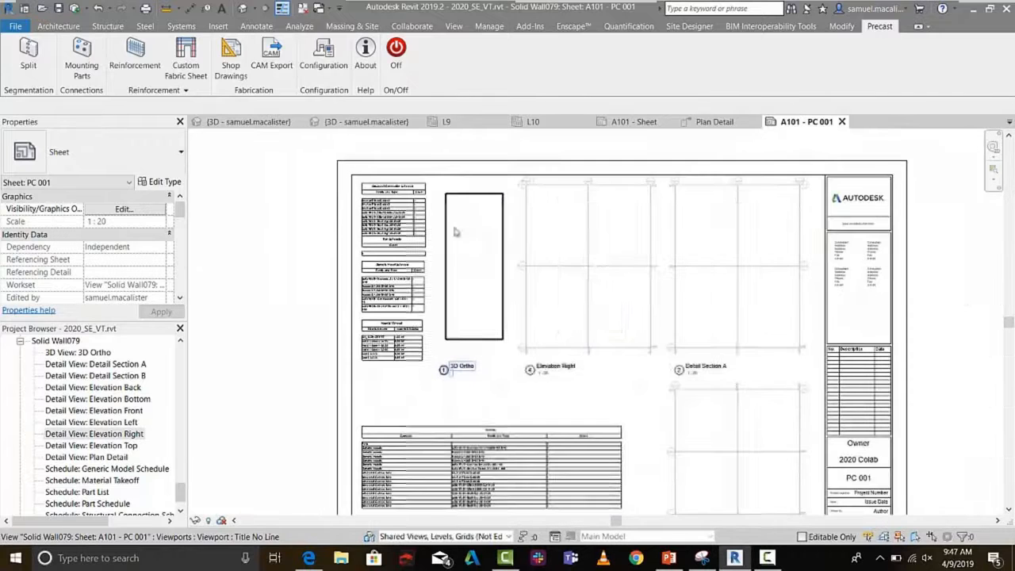